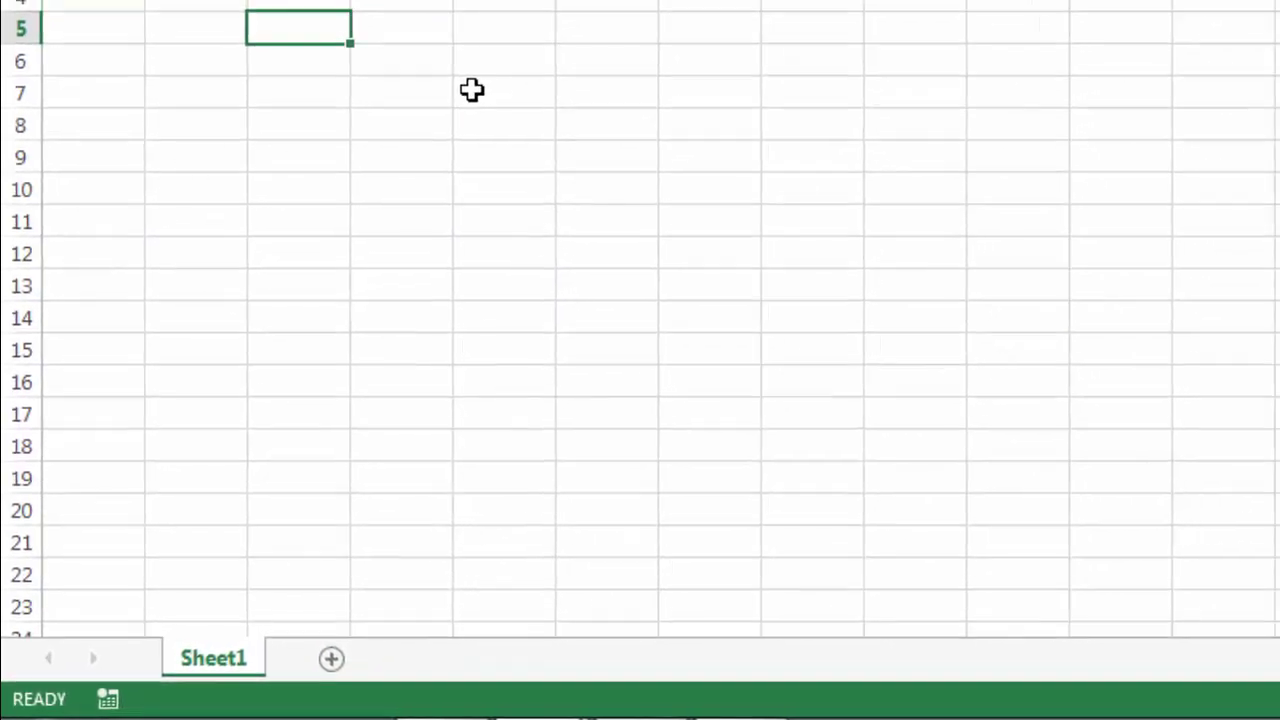
Enter Jan in C5 and fill the months down to Dec in row 16
type("Jan")
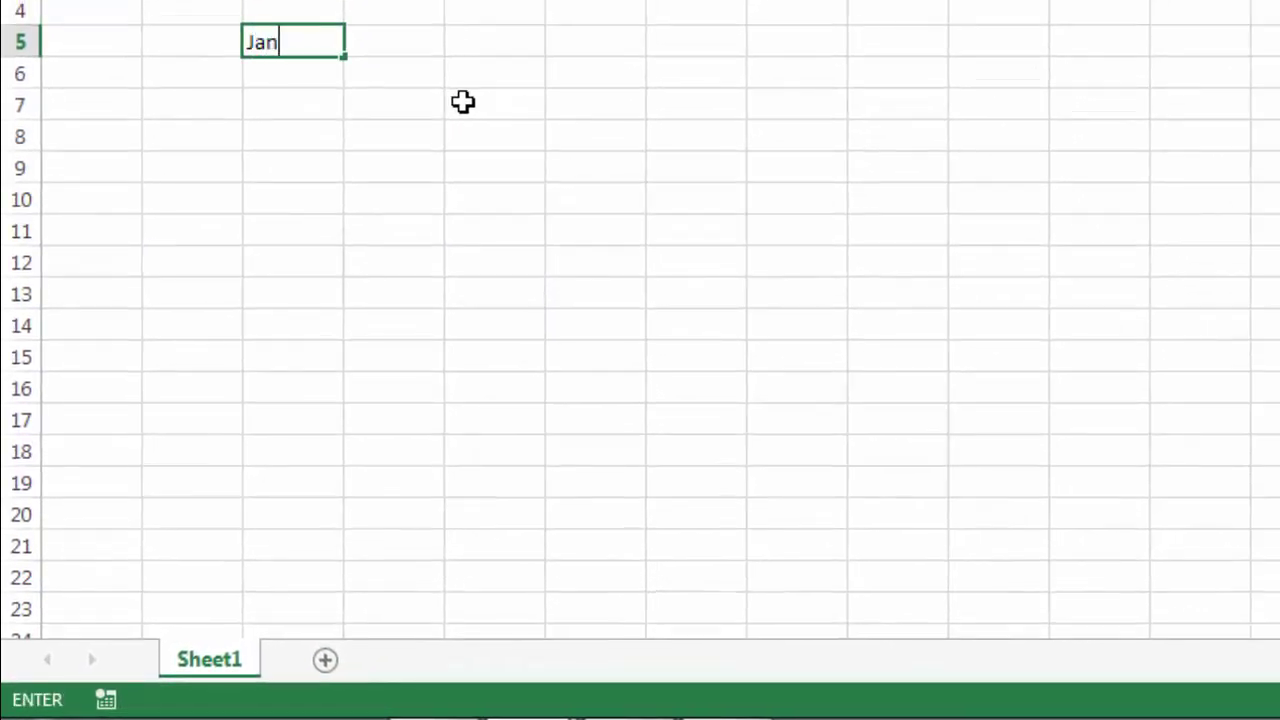
key("Return")
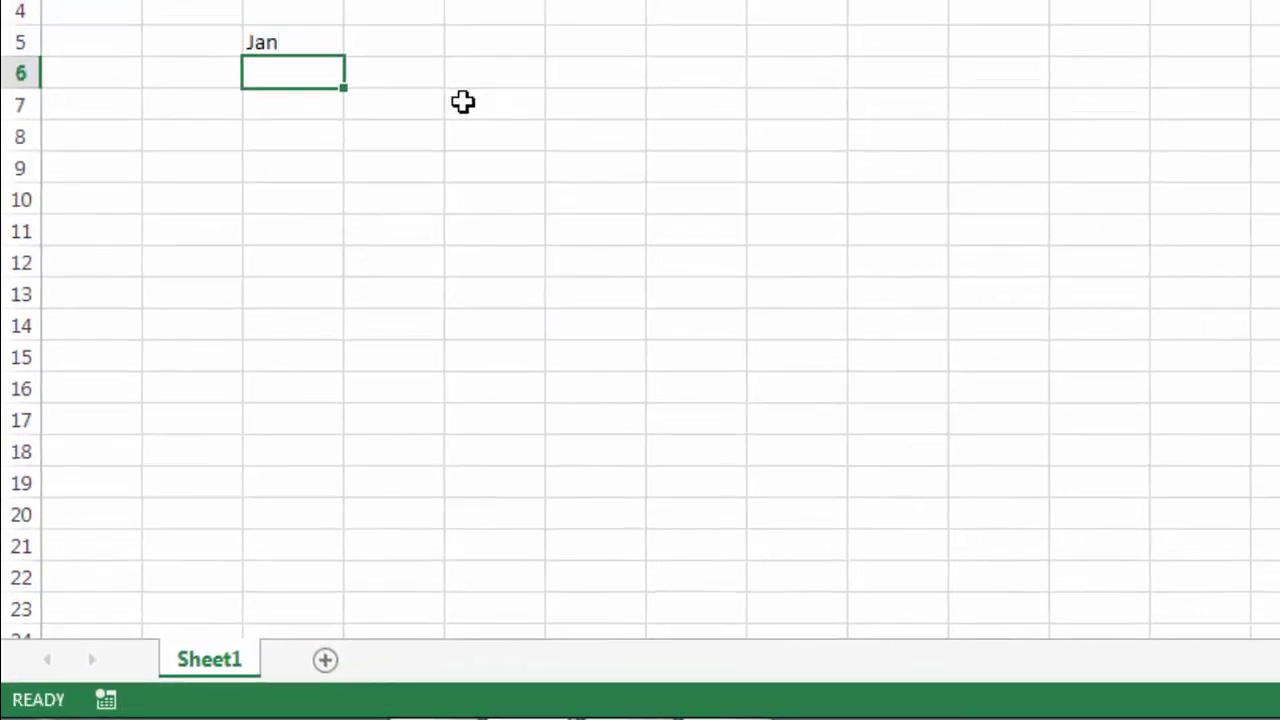
key("Up")
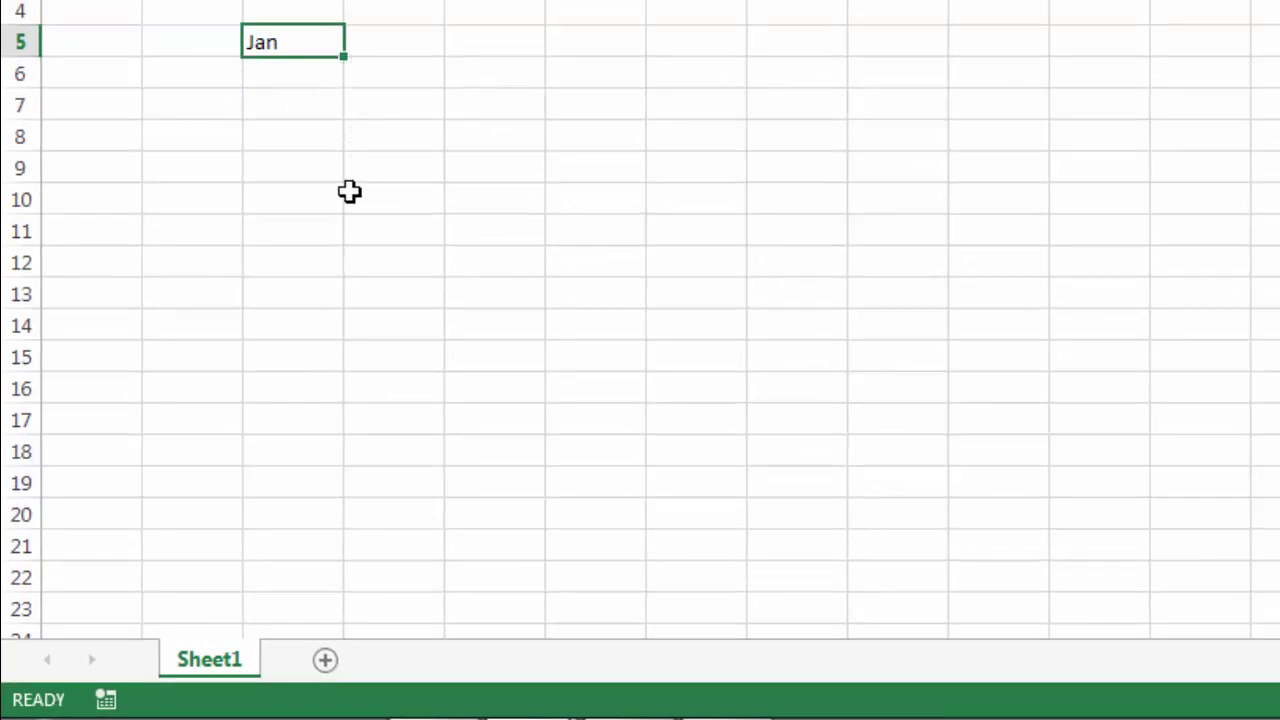
left_click_drag(338, 62, 351, 400)
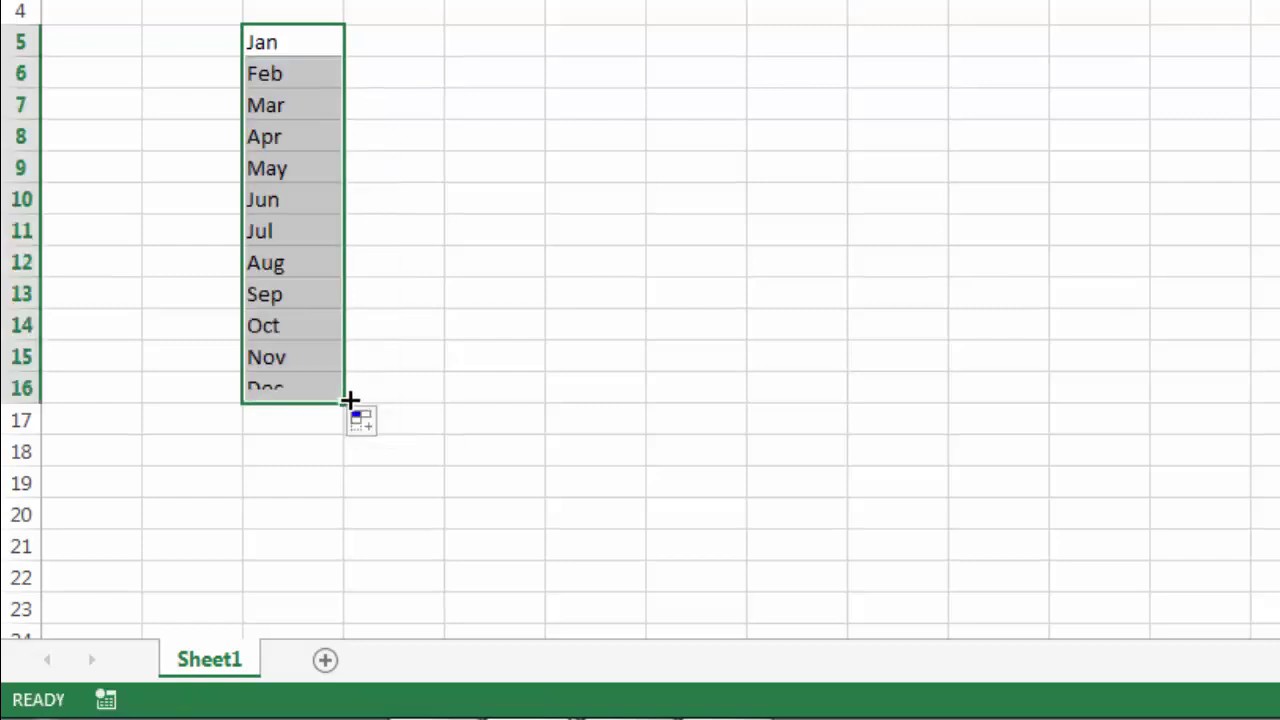
Add a Months heading in C4 and select the list C4:C16
left_click(275, 8)
type("Months")
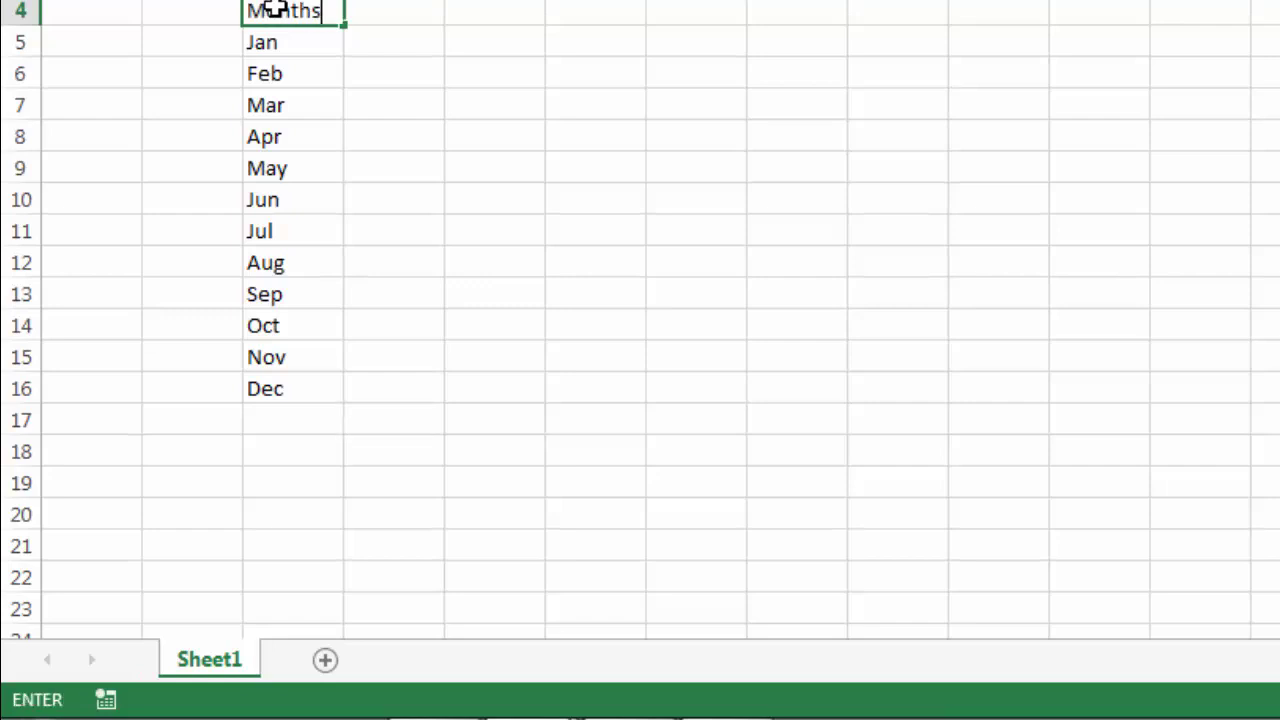
key("Return")
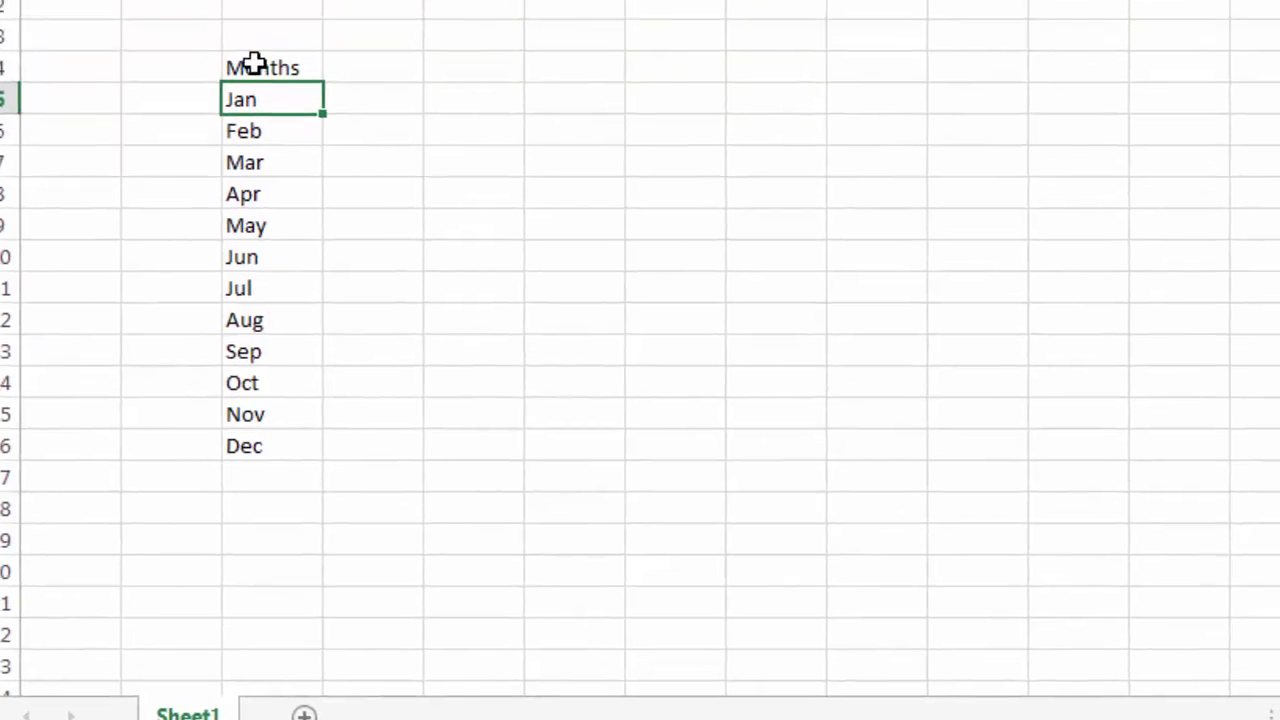
left_click(450, 152)
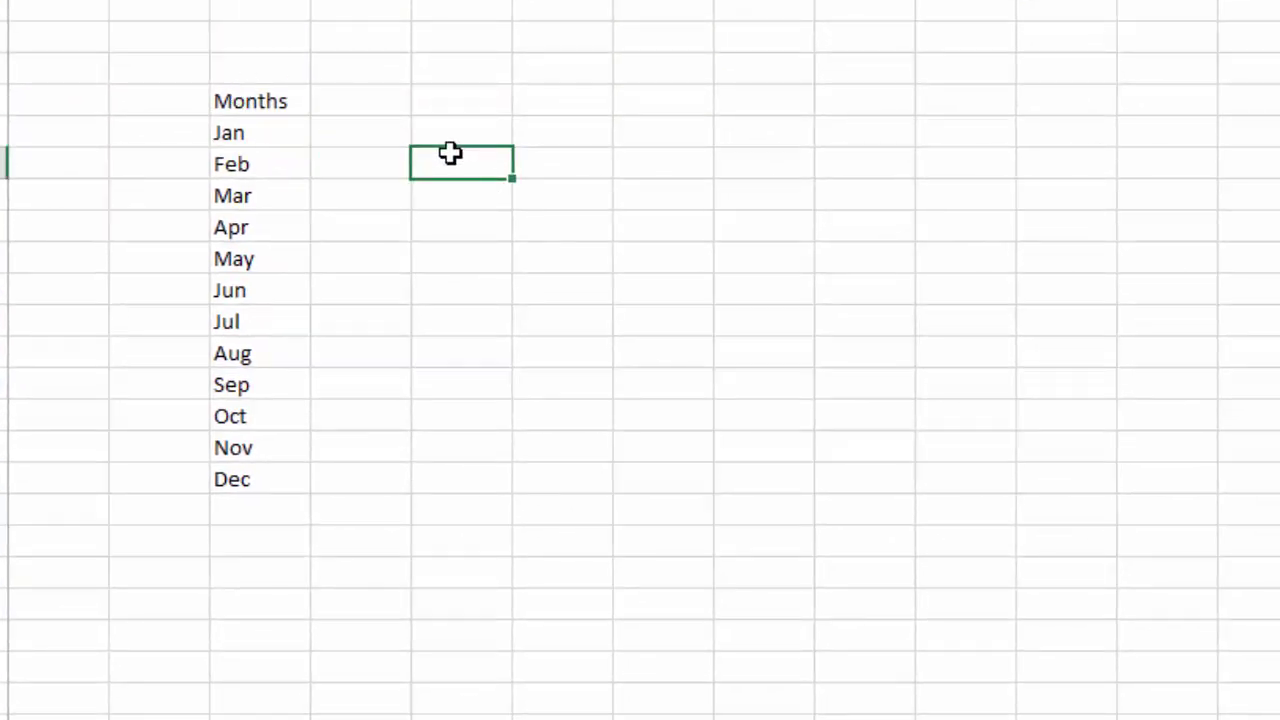
key("Left")
key("Up")
key("Up")
key("shift+Down")
key("shift+Down")
key("shift+Down")
key("shift+Down")
key("shift+Down")
key("shift+Down")
key("shift+Down")
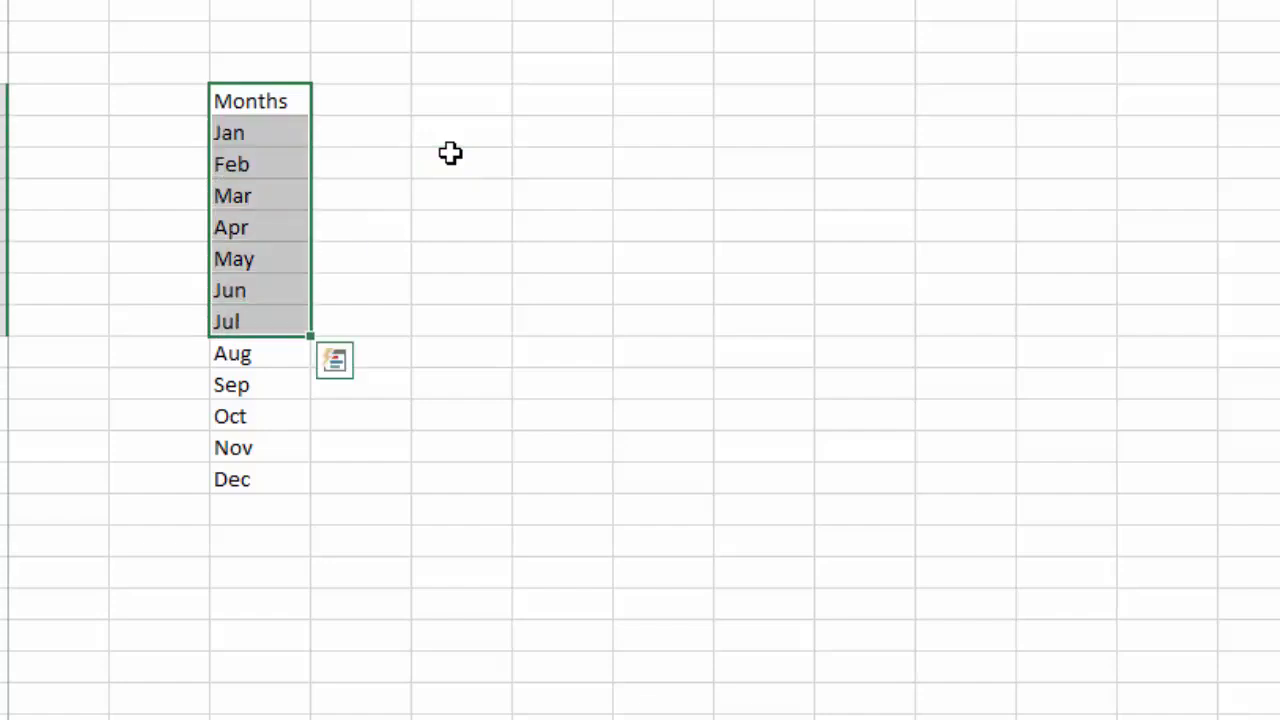
key("shift+Down")
key("shift+Down")
key("shift+Down")
key("shift+Down")
key("shift+Up")
key("shift+Up")
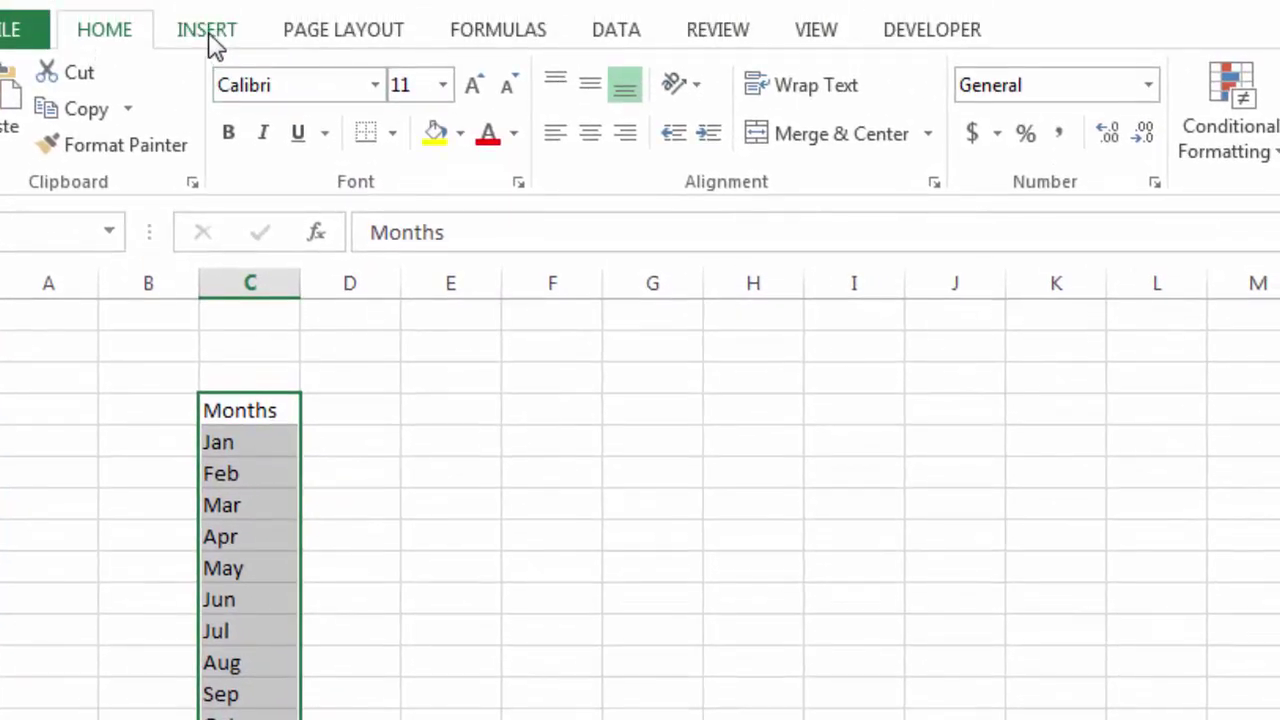
Insert a PivotTable from the Months list onto the existing worksheet at cell F4
left_click(206, 0)
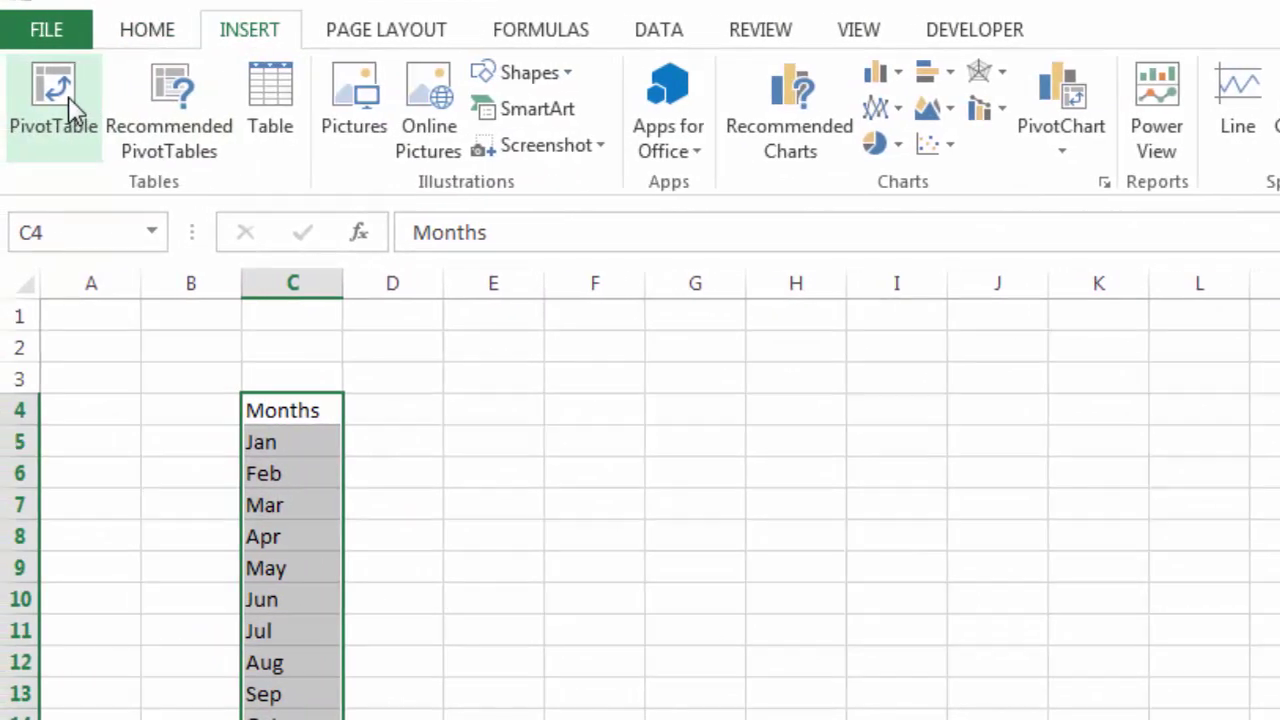
left_click(70, 100)
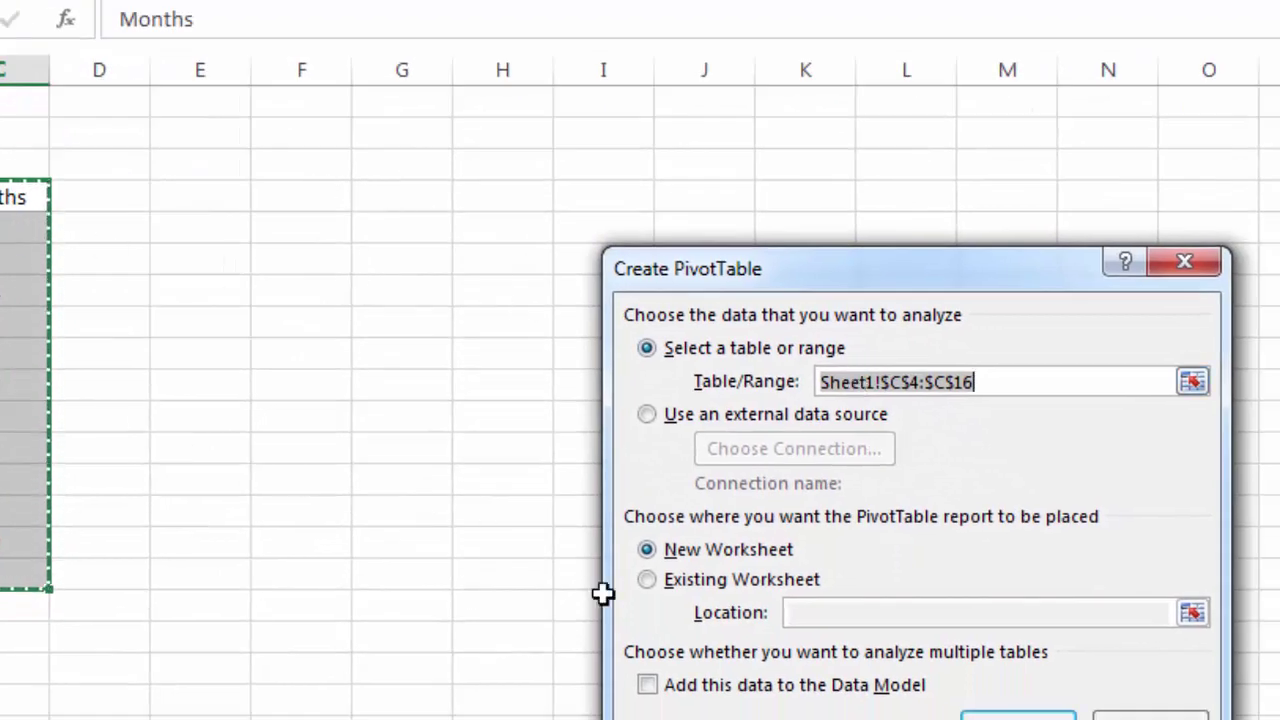
left_click(647, 580)
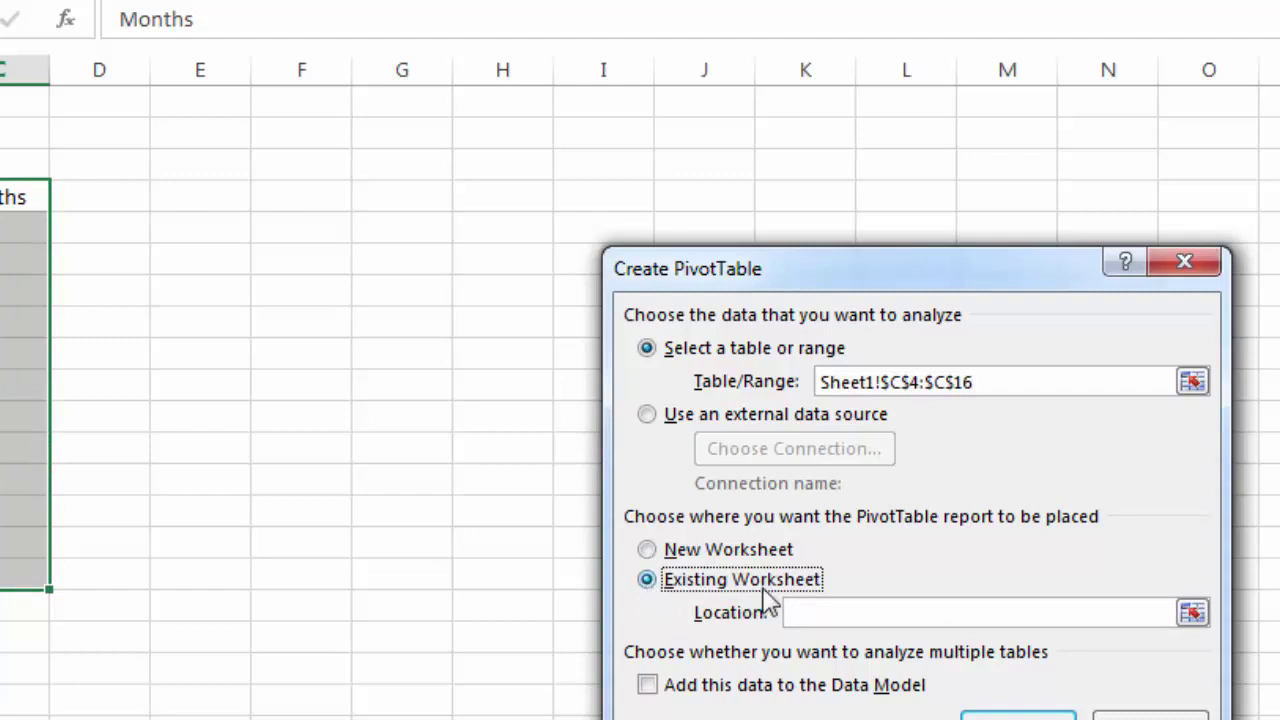
left_click(829, 612)
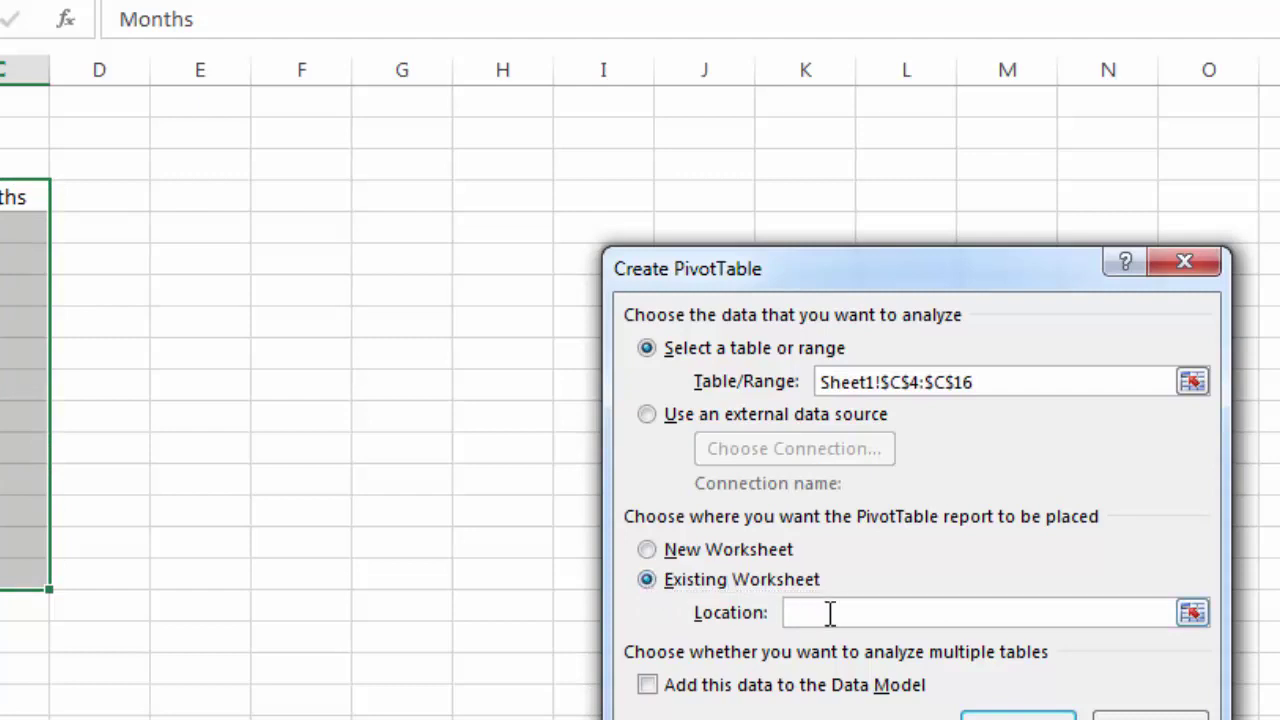
left_click(294, 208)
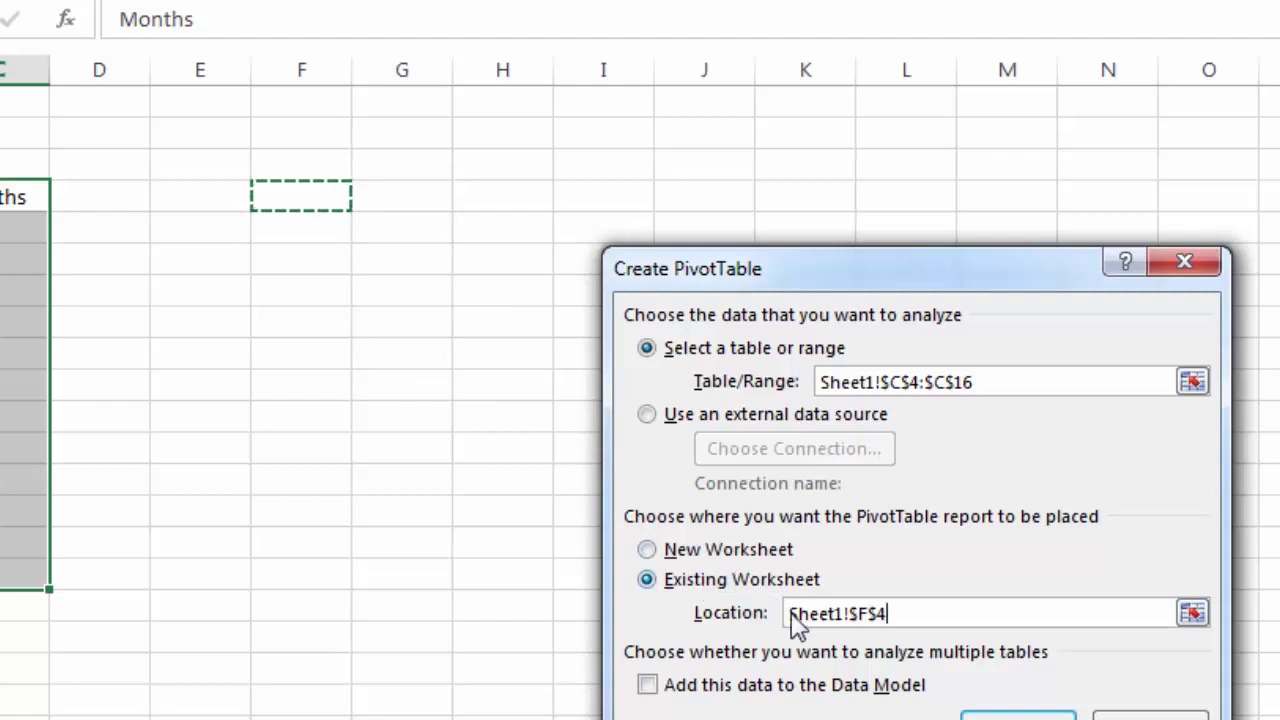
left_click(1018, 714)
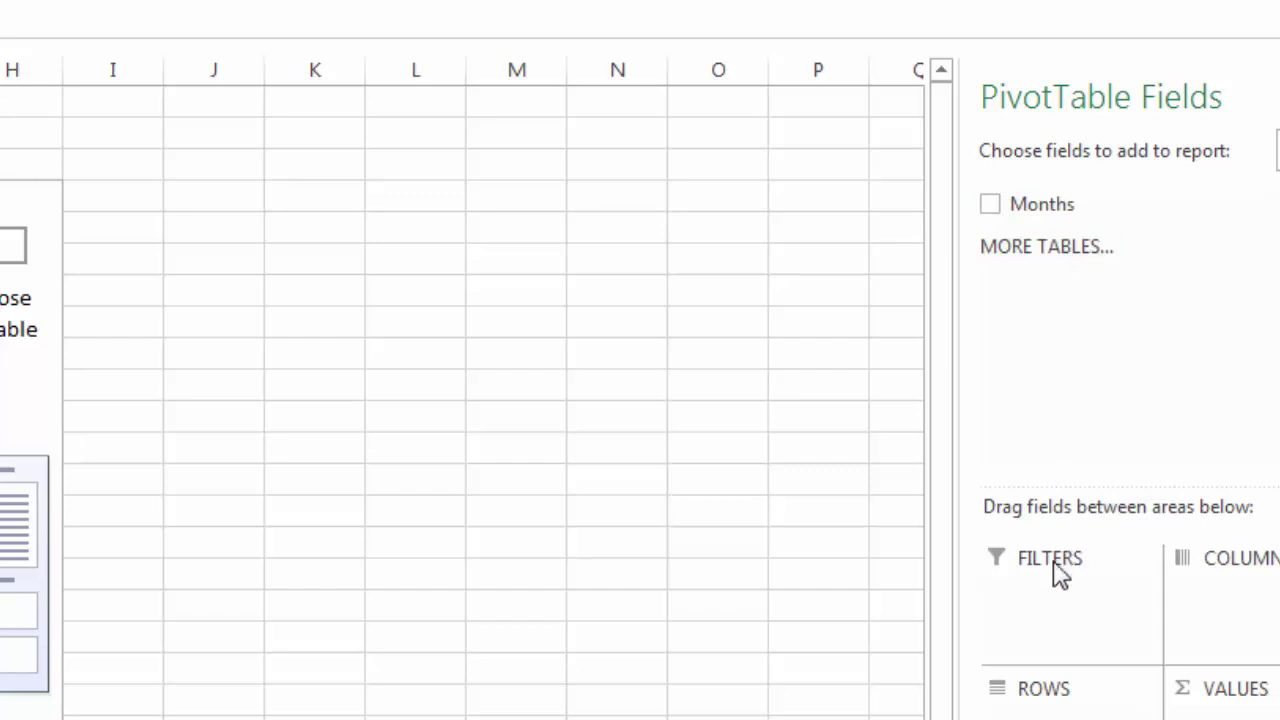
Put the Months field in the Filters area so F2:G2 shows Months (All)
left_click_drag(1040, 204, 1065, 592)
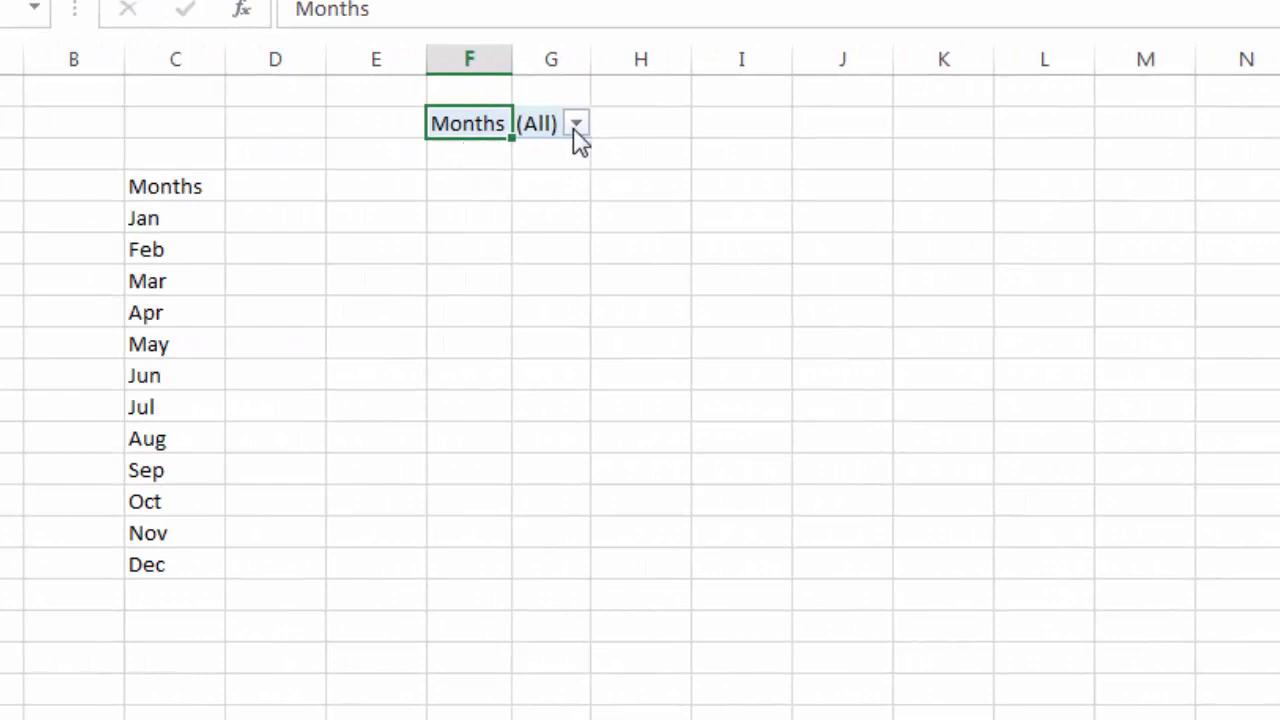
left_click(578, 124)
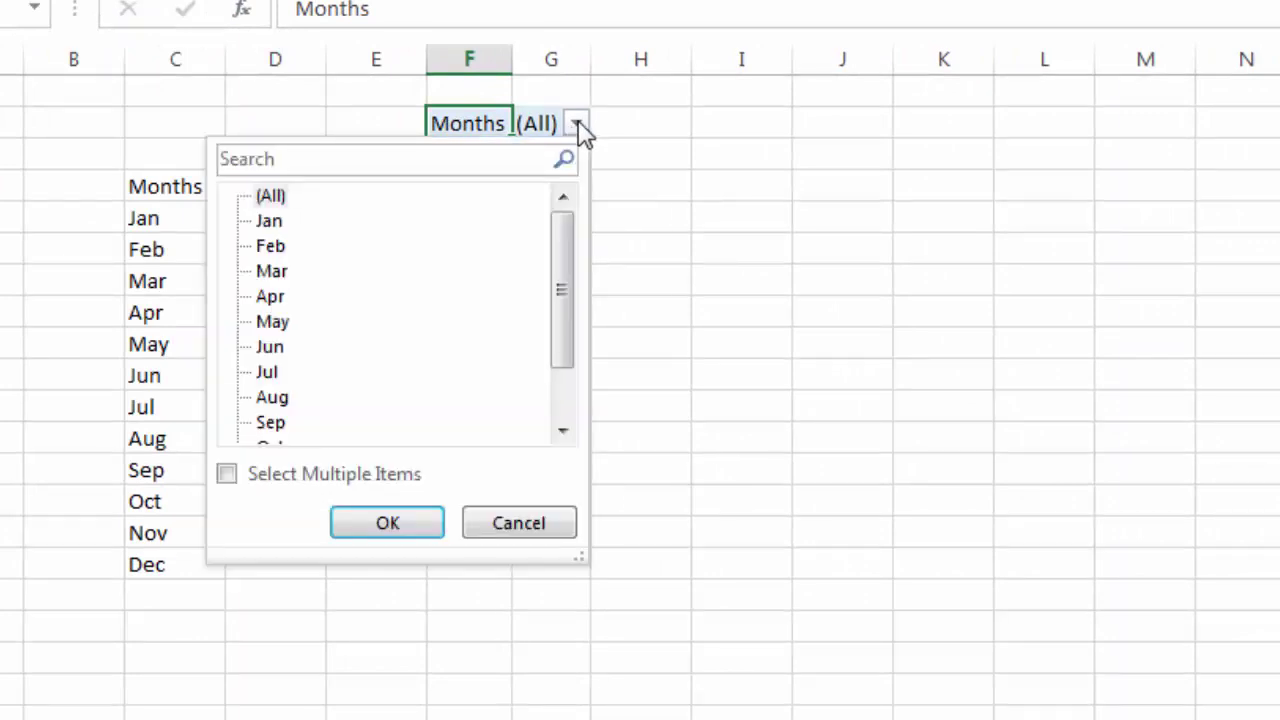
left_click(578, 124)
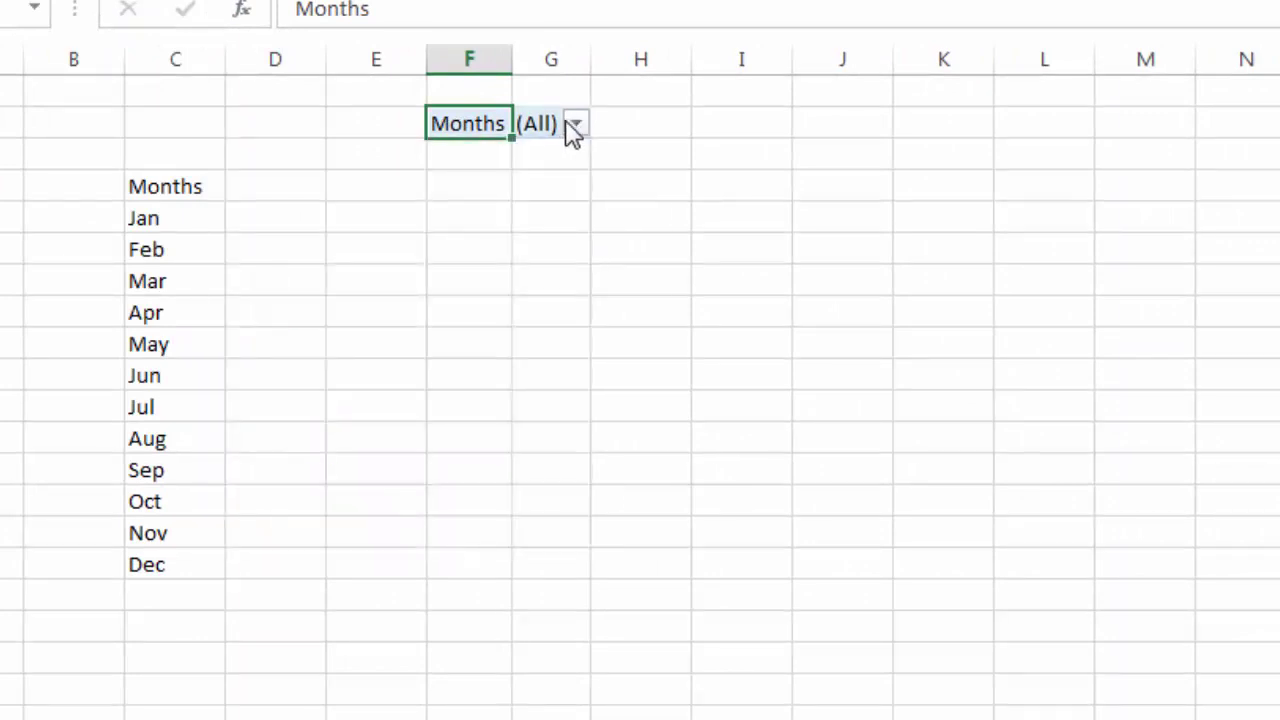
left_click(543, 122)
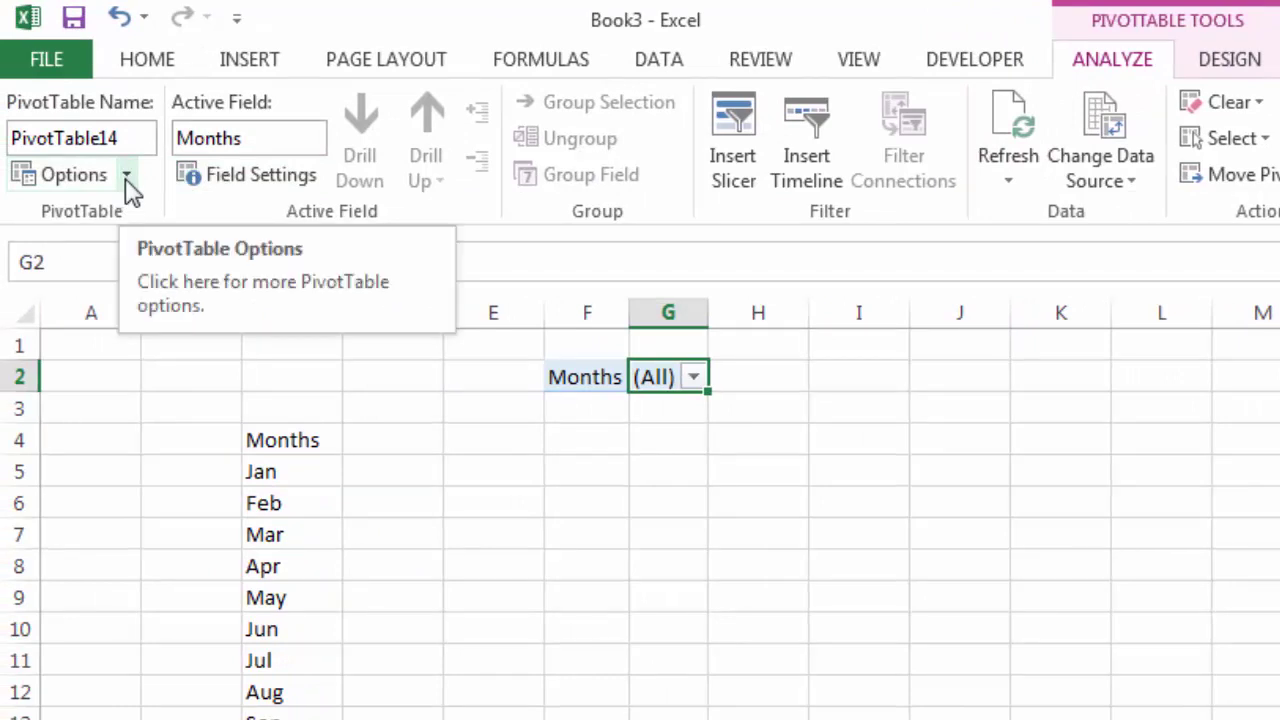
Run Show Report Filter Pages on Months to create one sheet per month
left_click(127, 178)
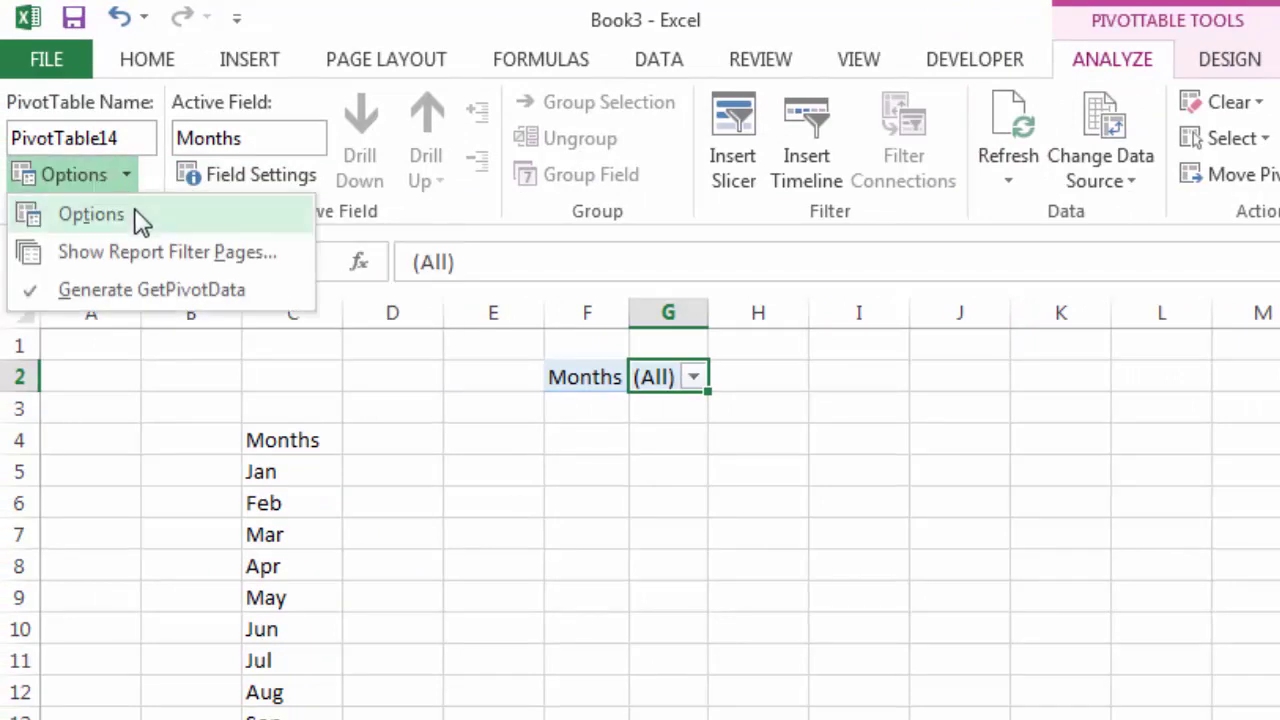
left_click(178, 262)
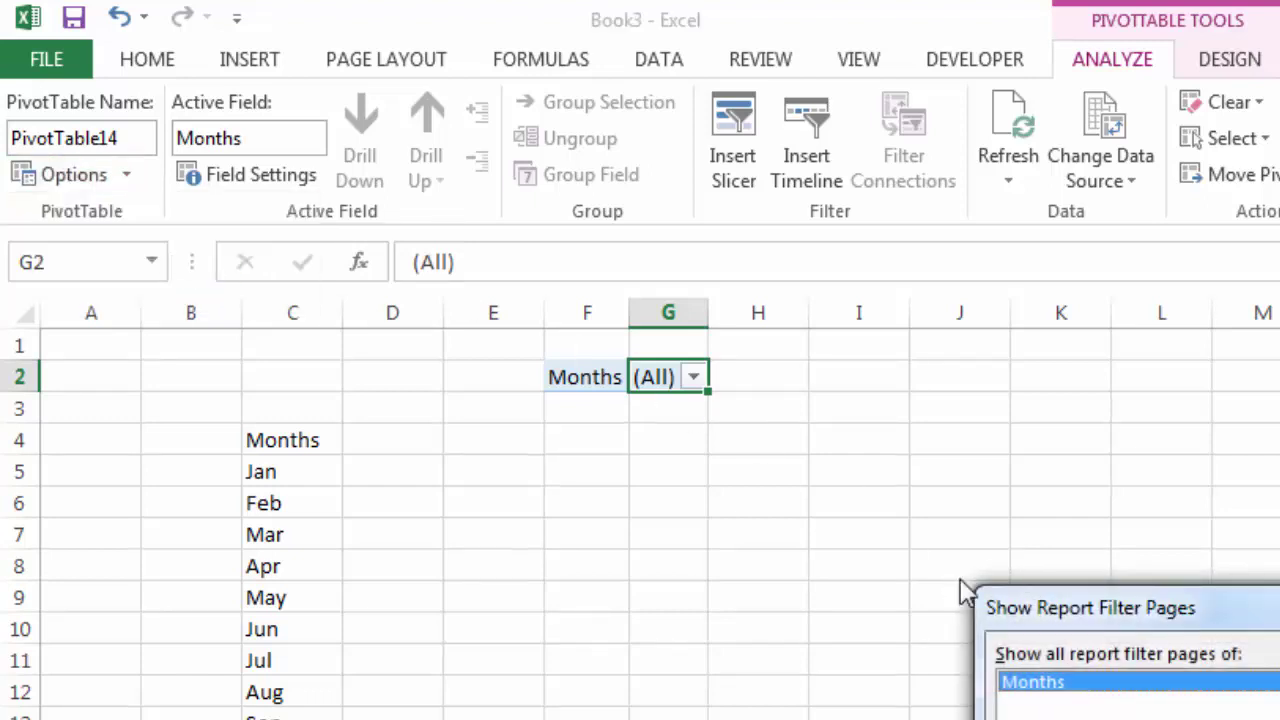
left_click_drag(1034, 606, 645, 483)
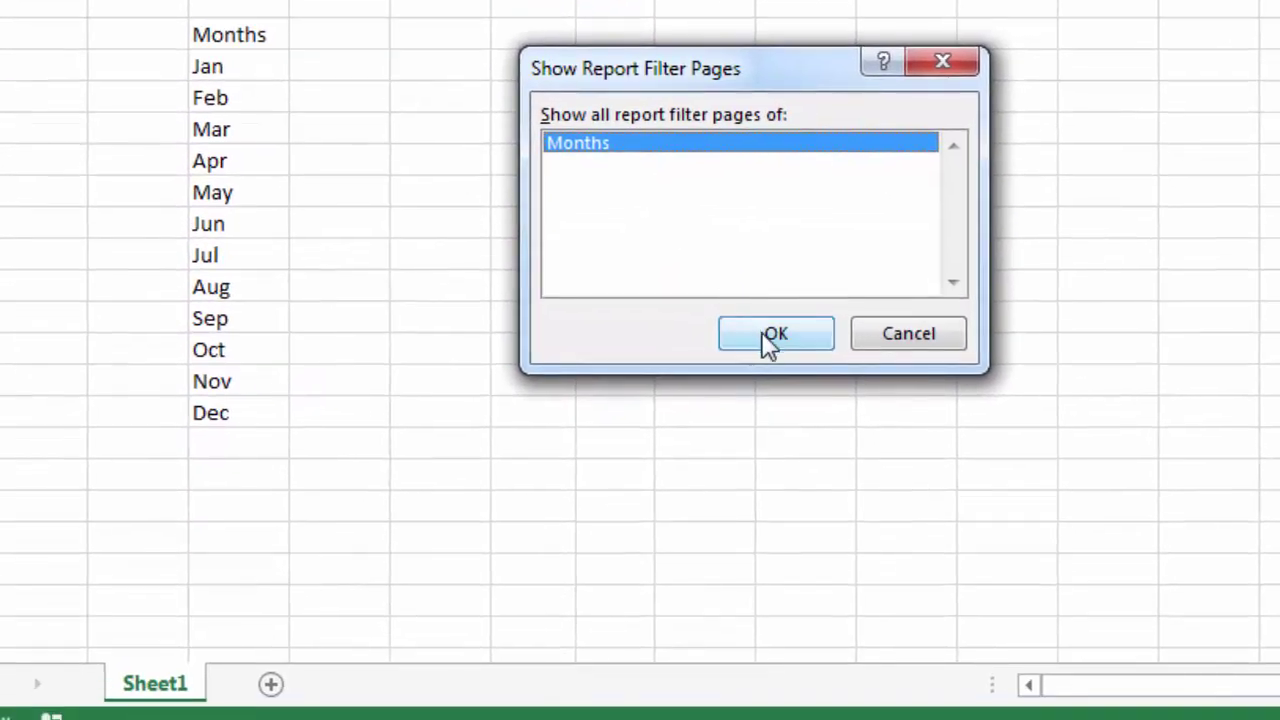
left_click(764, 334)
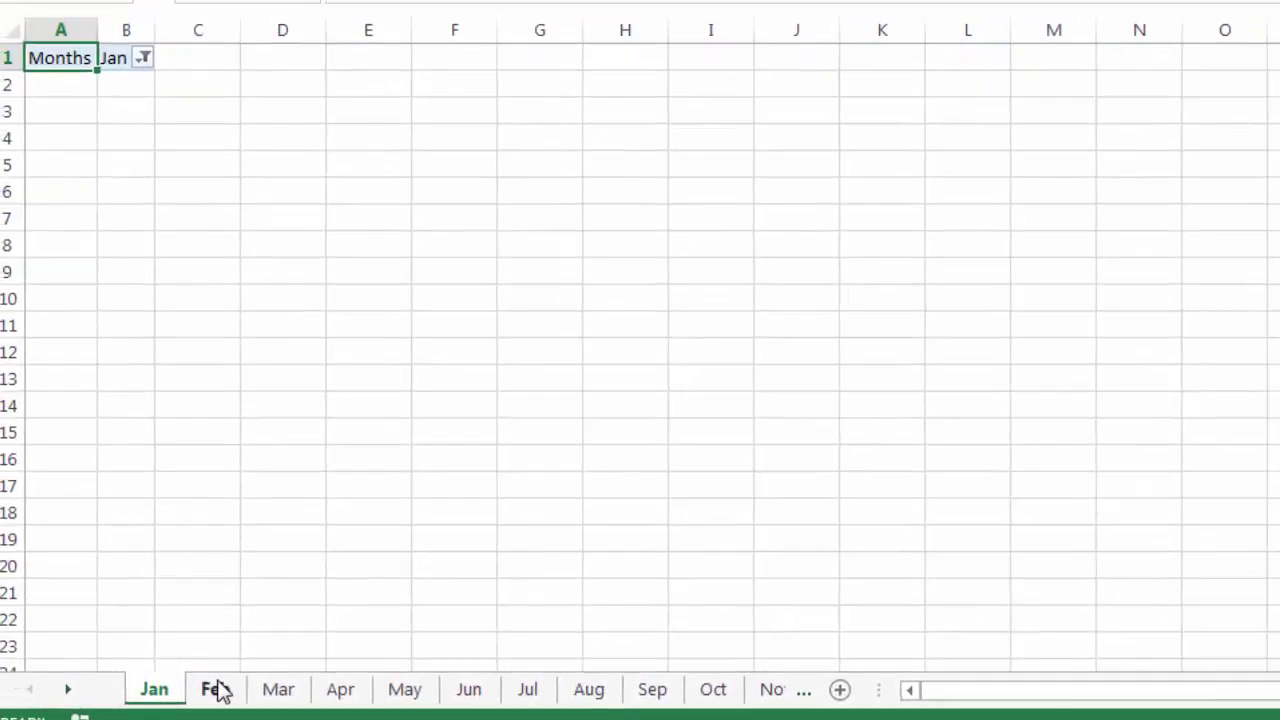
Look through the Feb to Jun sheets, then return to the Jan sheet
left_click(217, 690)
left_click(279, 692)
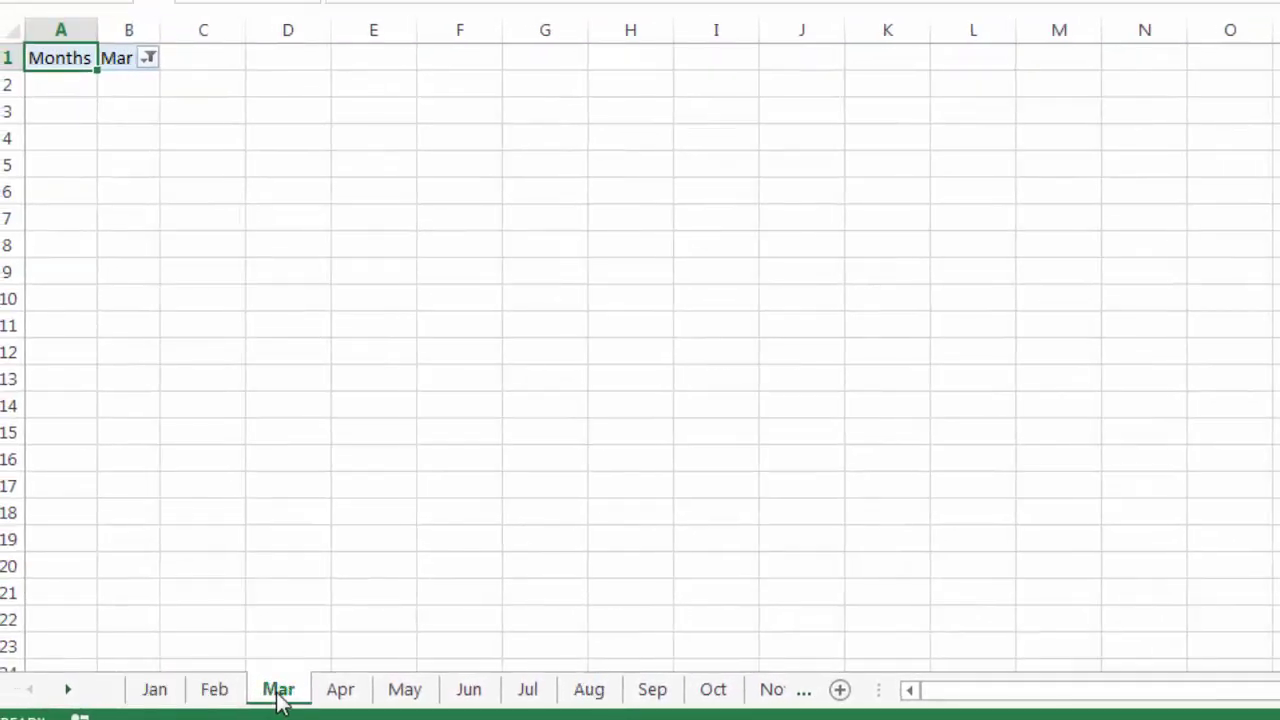
left_click(340, 698)
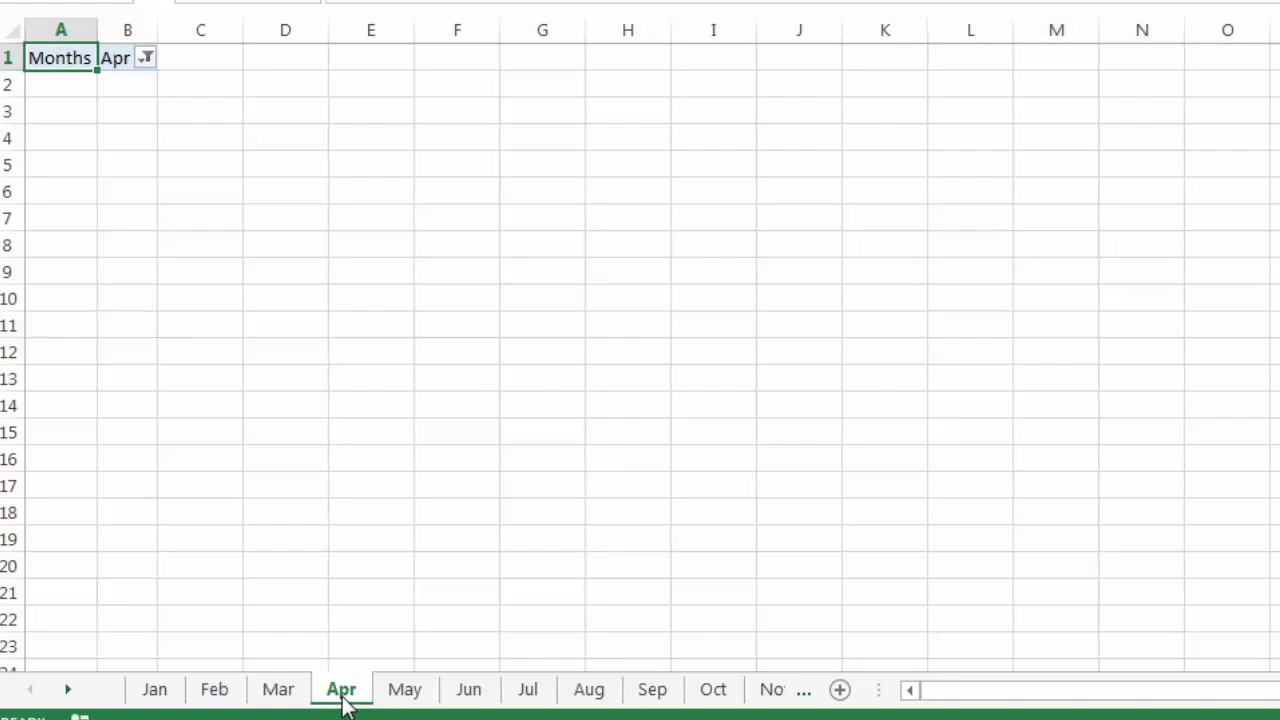
left_click(406, 700)
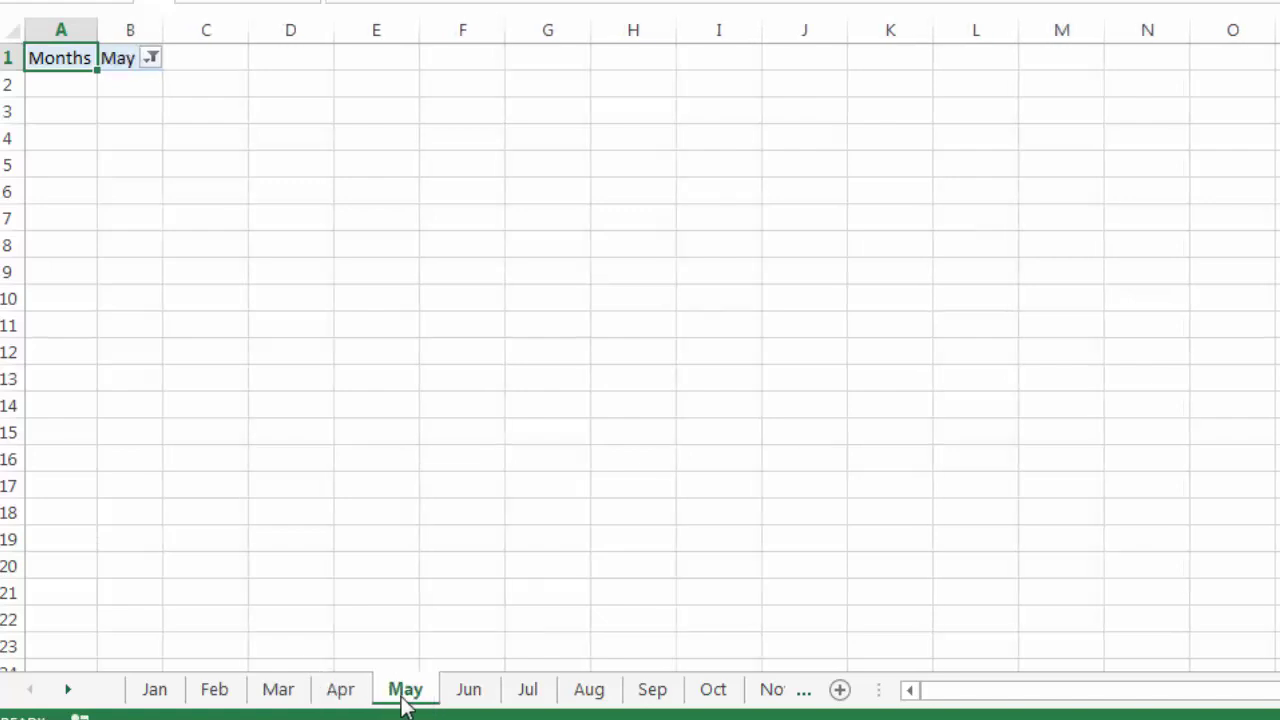
left_click(472, 696)
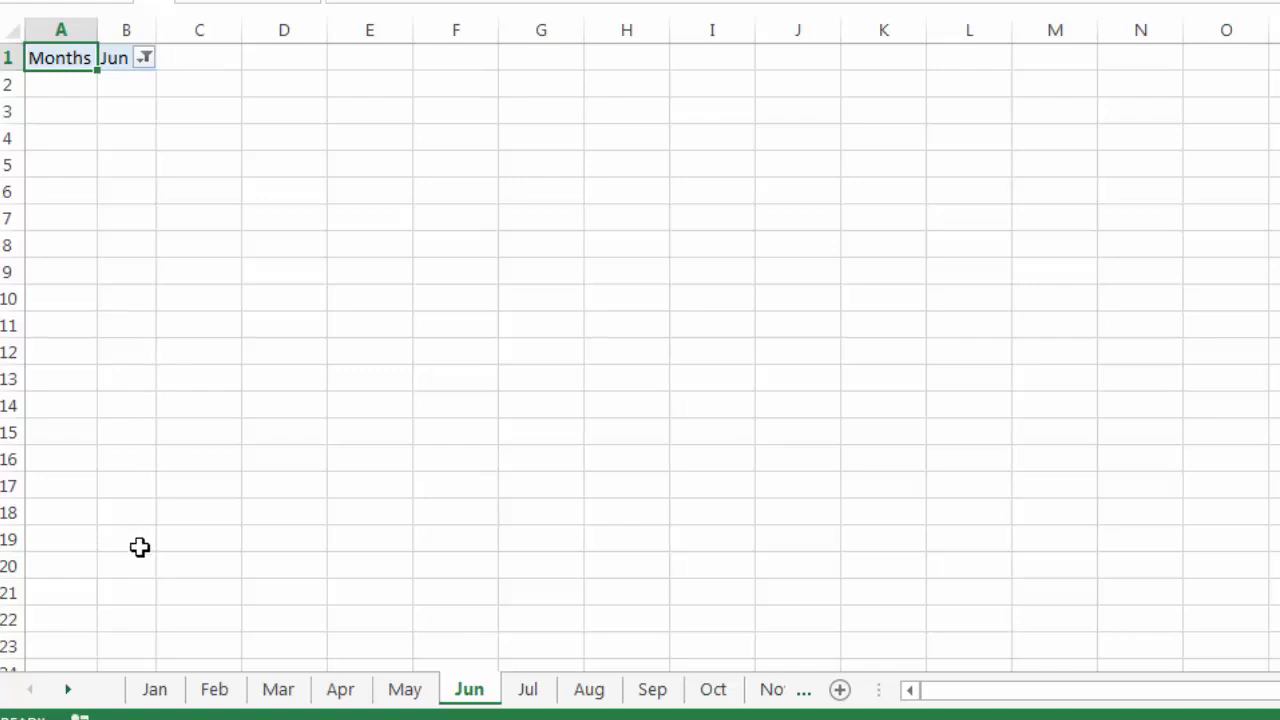
left_click(155, 690)
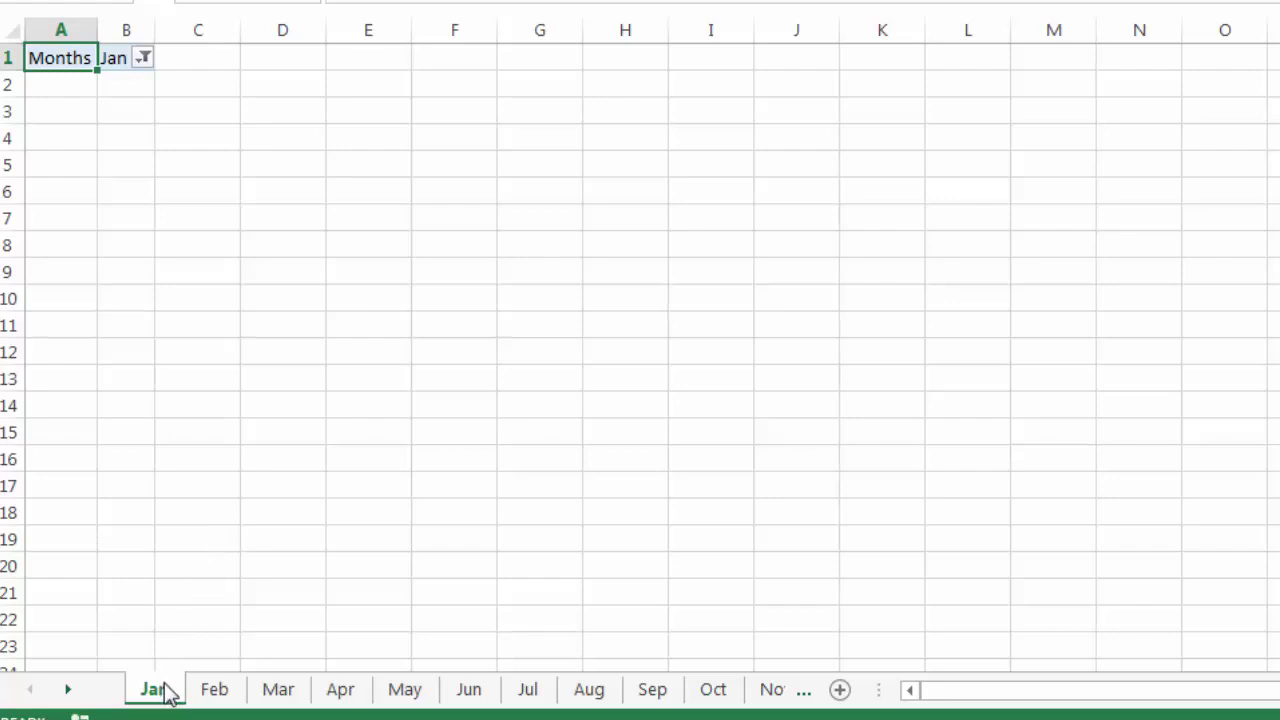
key("ctrl+shift+Page_Down")
Group all the monthly sheets and delete the Months and Jan filter cells in A1:C4
right_click(155, 694)
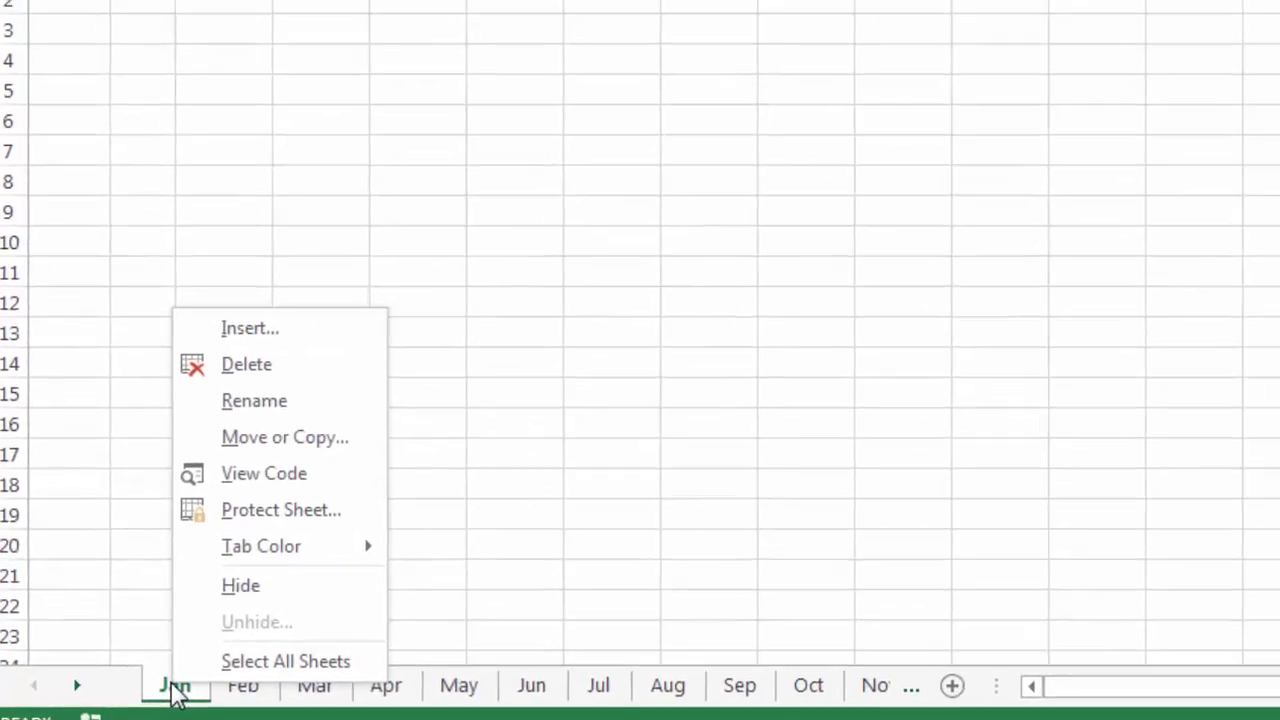
left_click(270, 660)
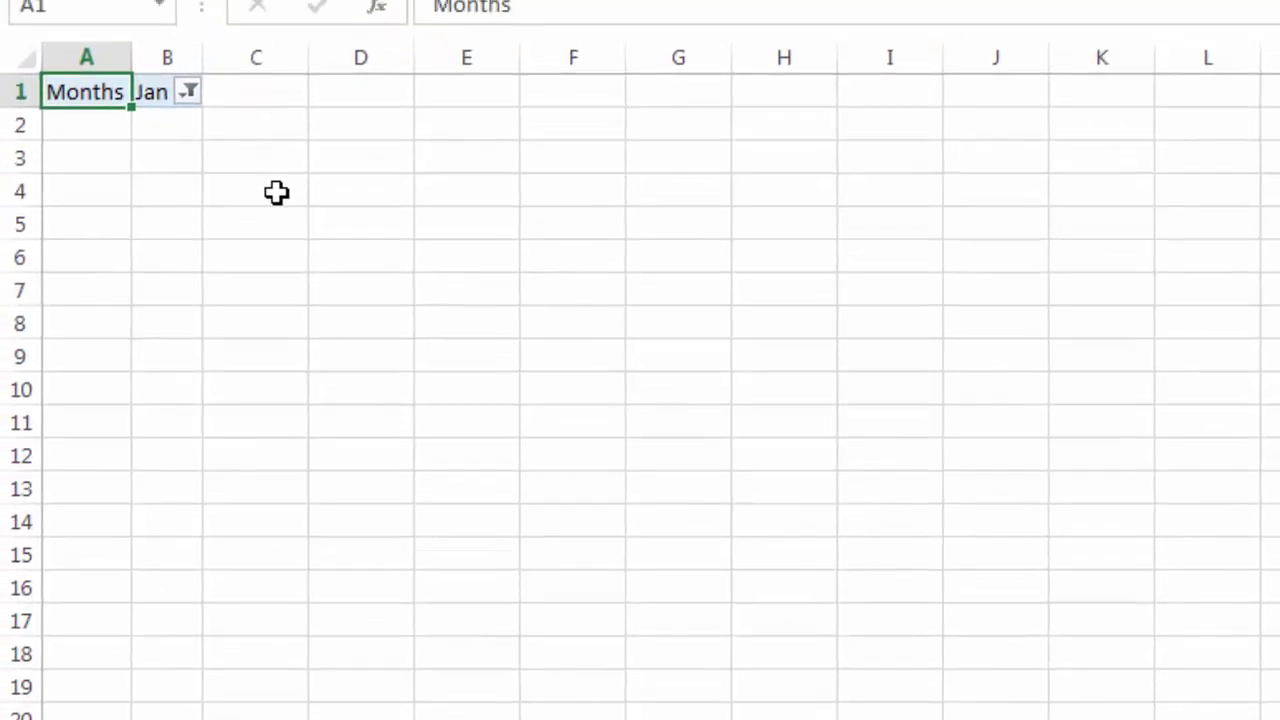
left_click_drag(276, 193, 51, 85)
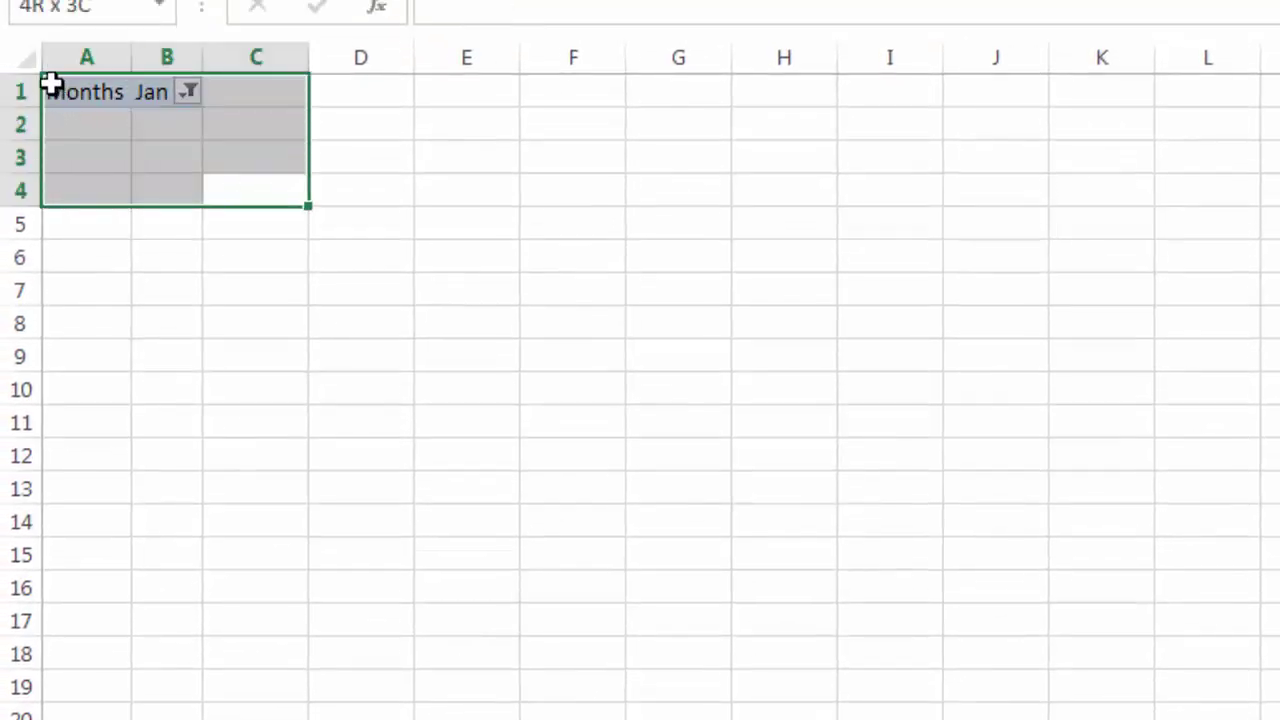
key("Delete")
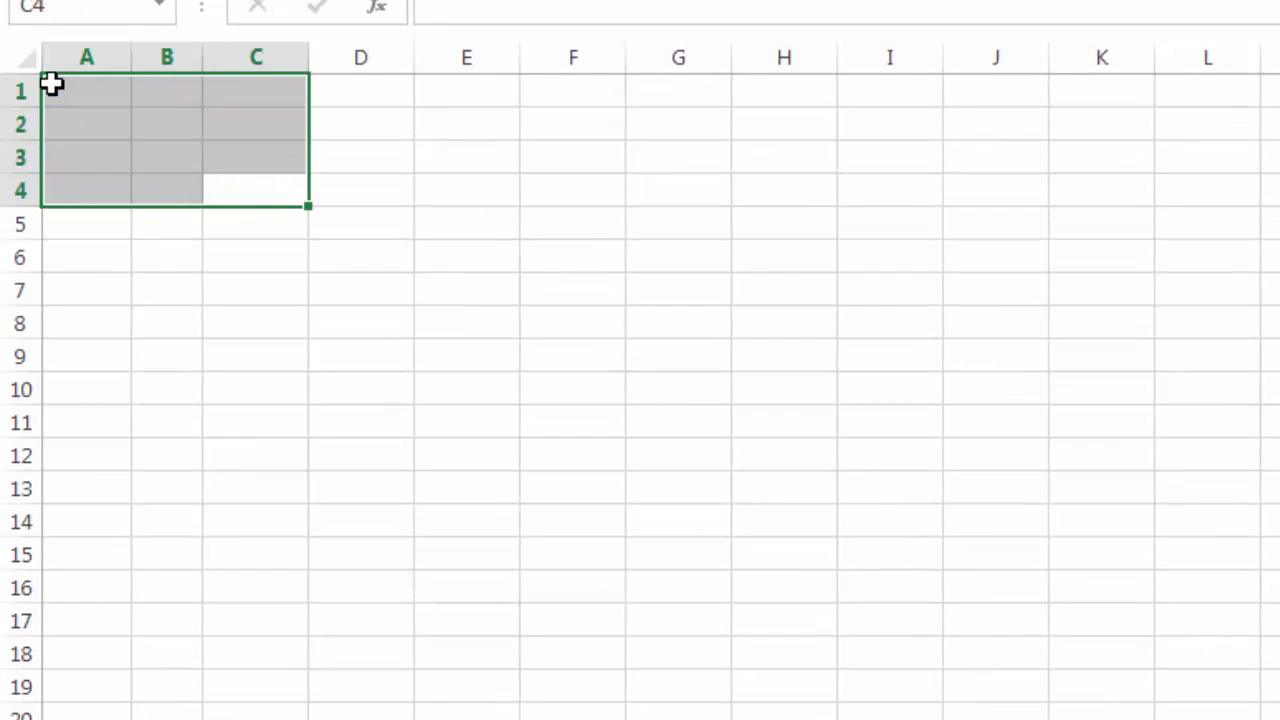
left_click(271, 268)
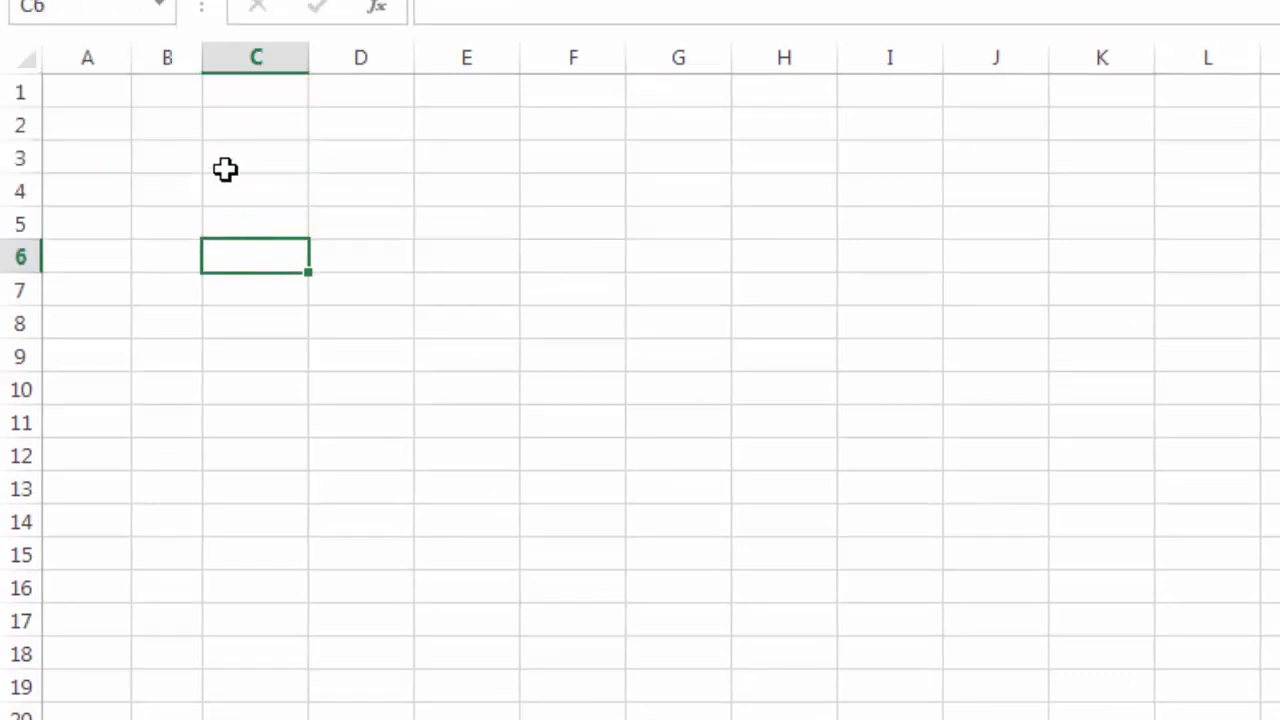
Add a 'My Format' title in C4, merged across C4:G4, red, 18 point
left_click(296, 195)
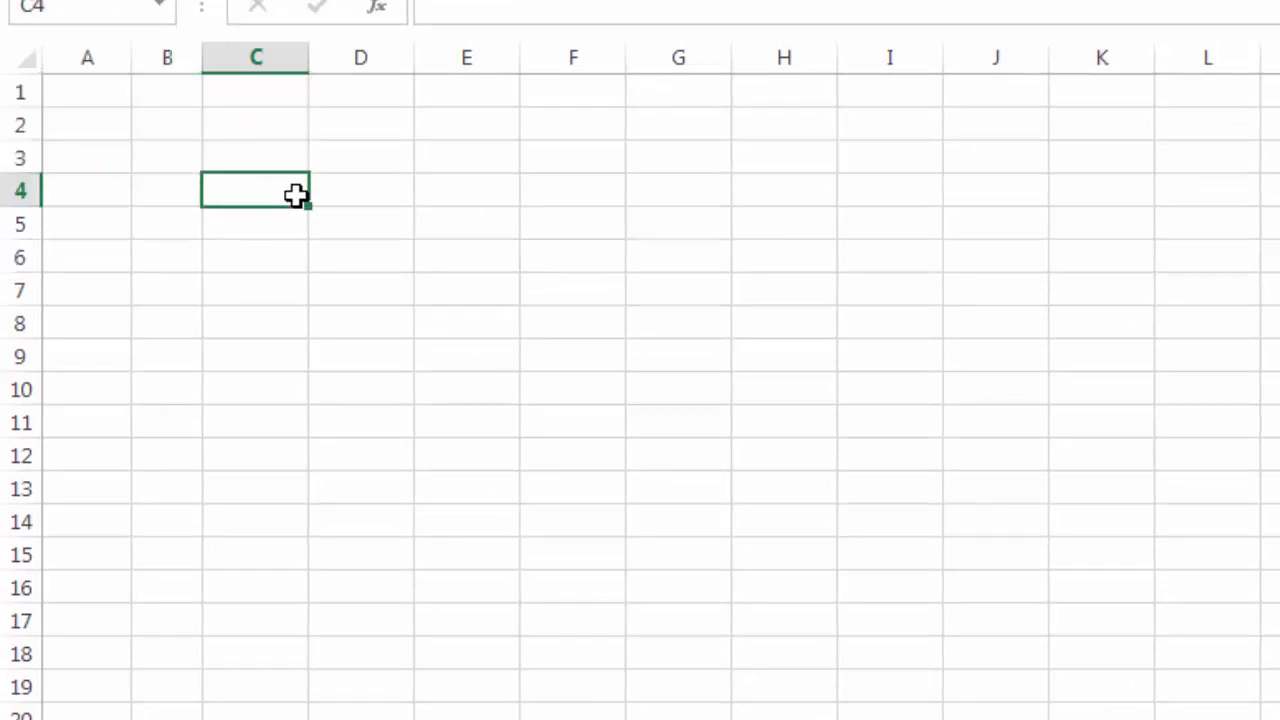
type("My")
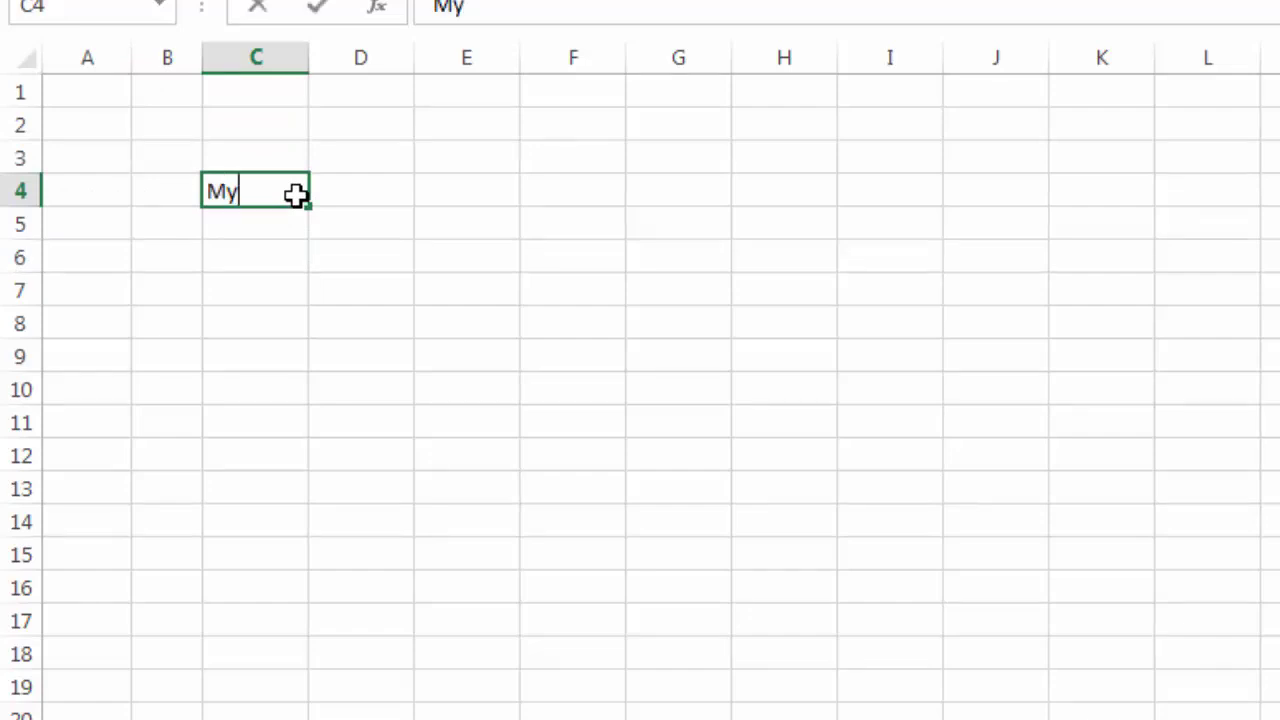
type(" Format")
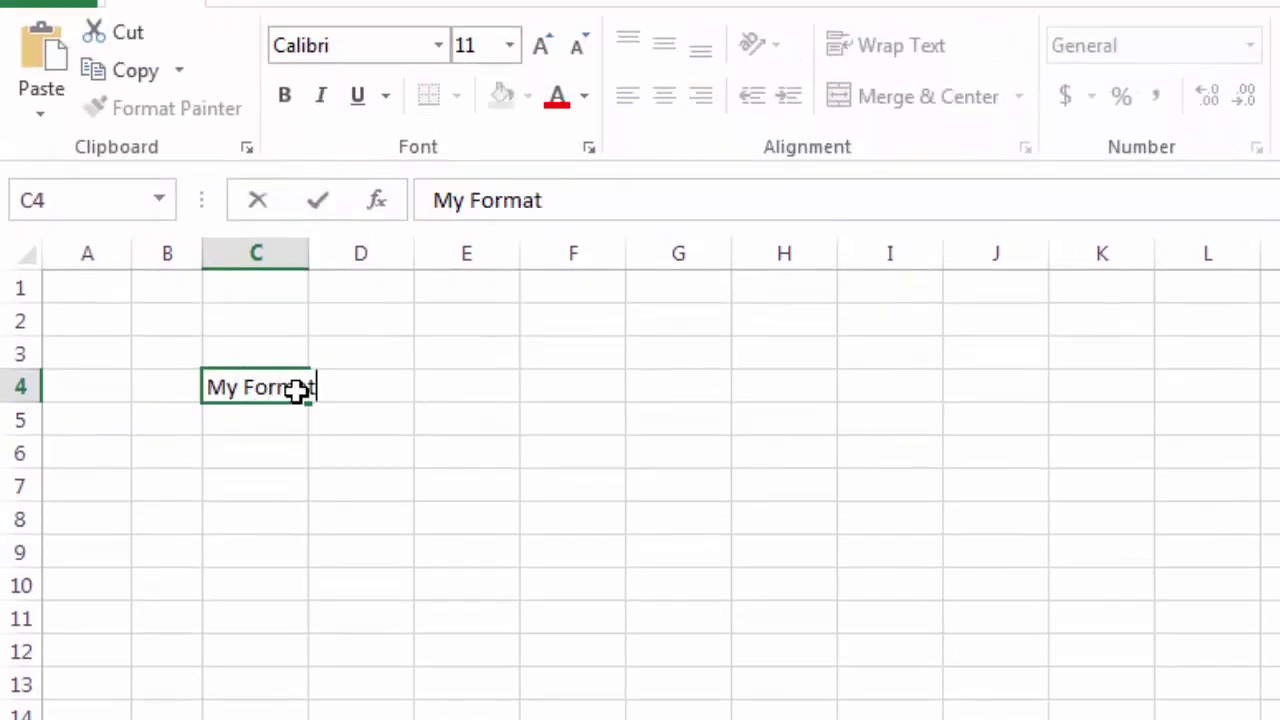
key("Return")
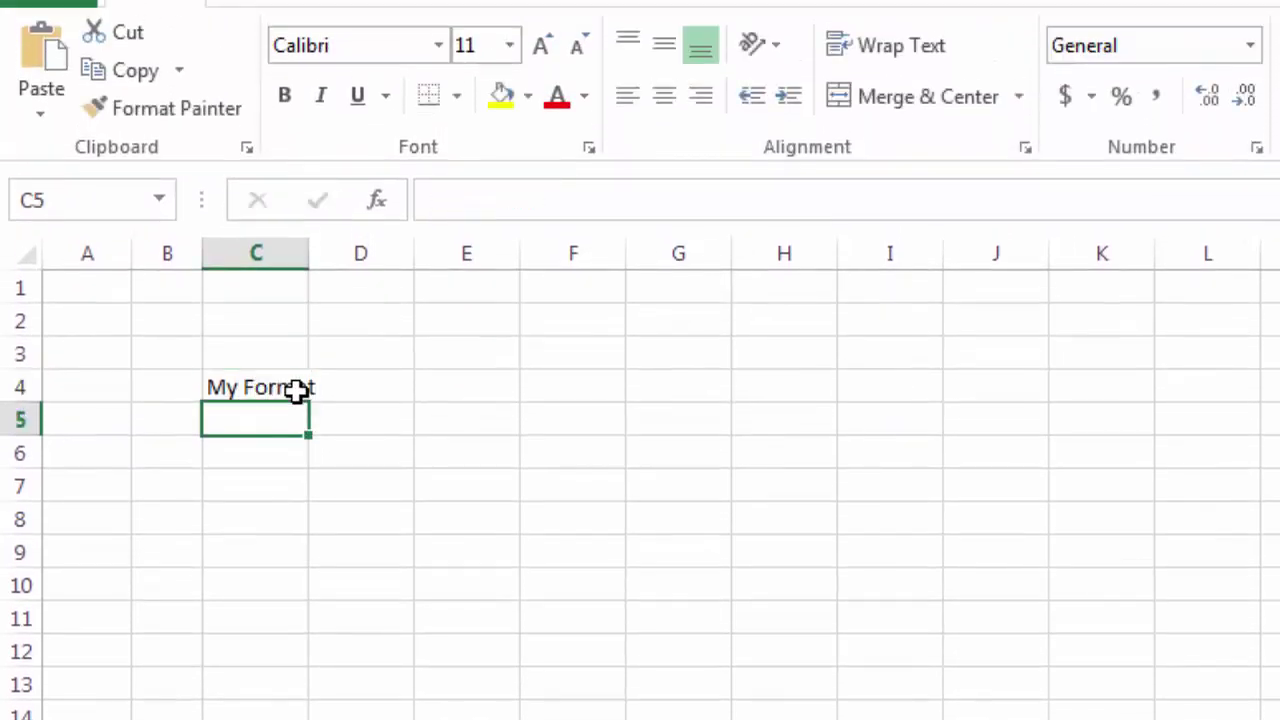
left_click(297, 390)
key("shift+Right")
key("shift+Right")
key("shift+Right")
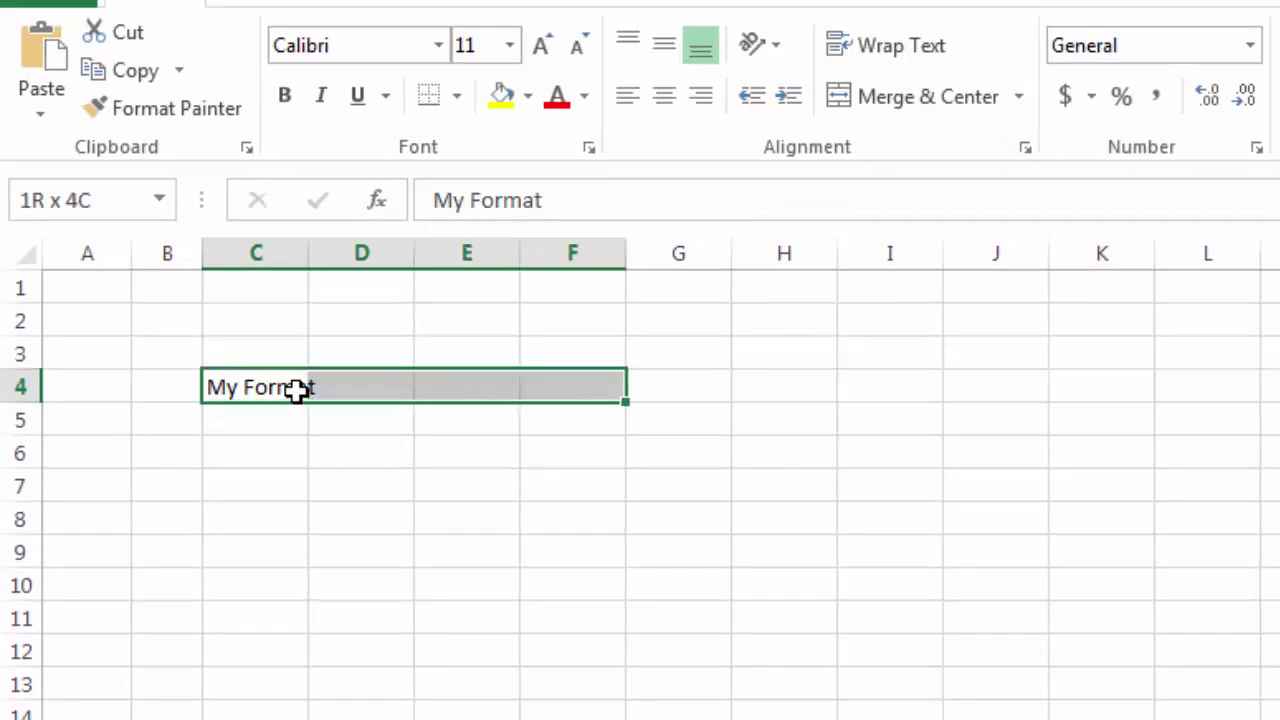
key("shift+Right")
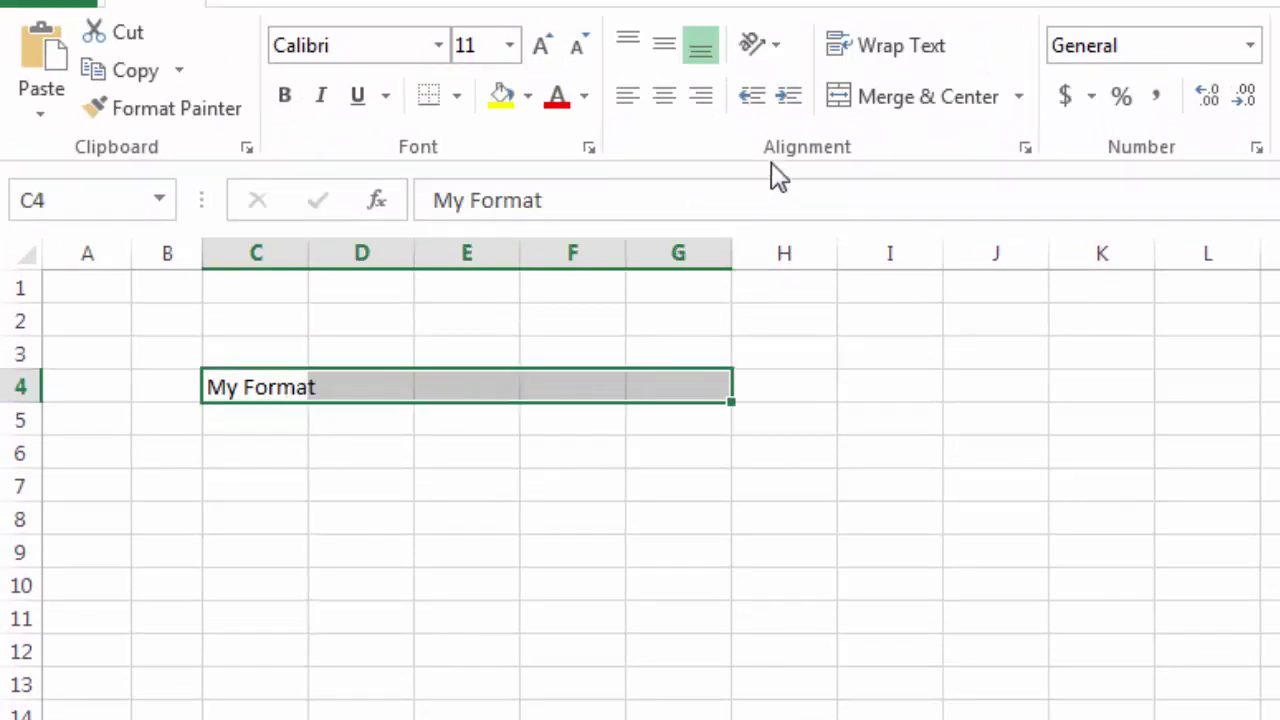
left_click(872, 101)
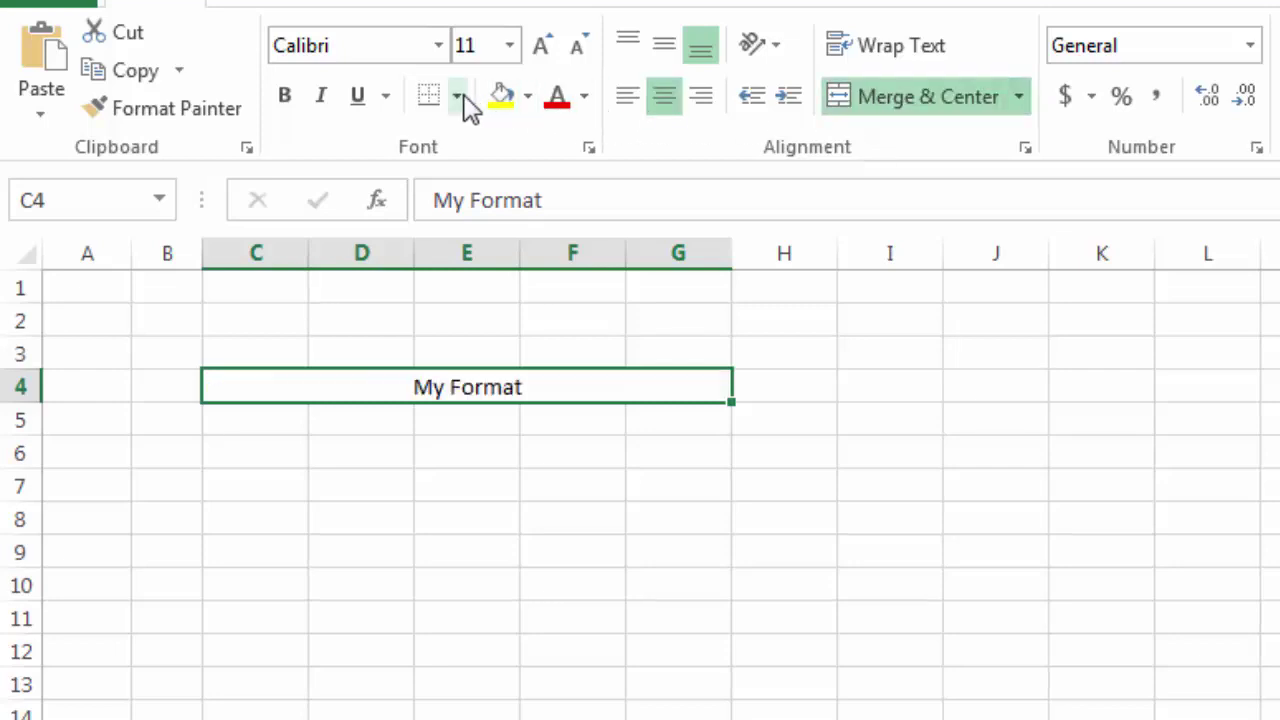
left_click(556, 97)
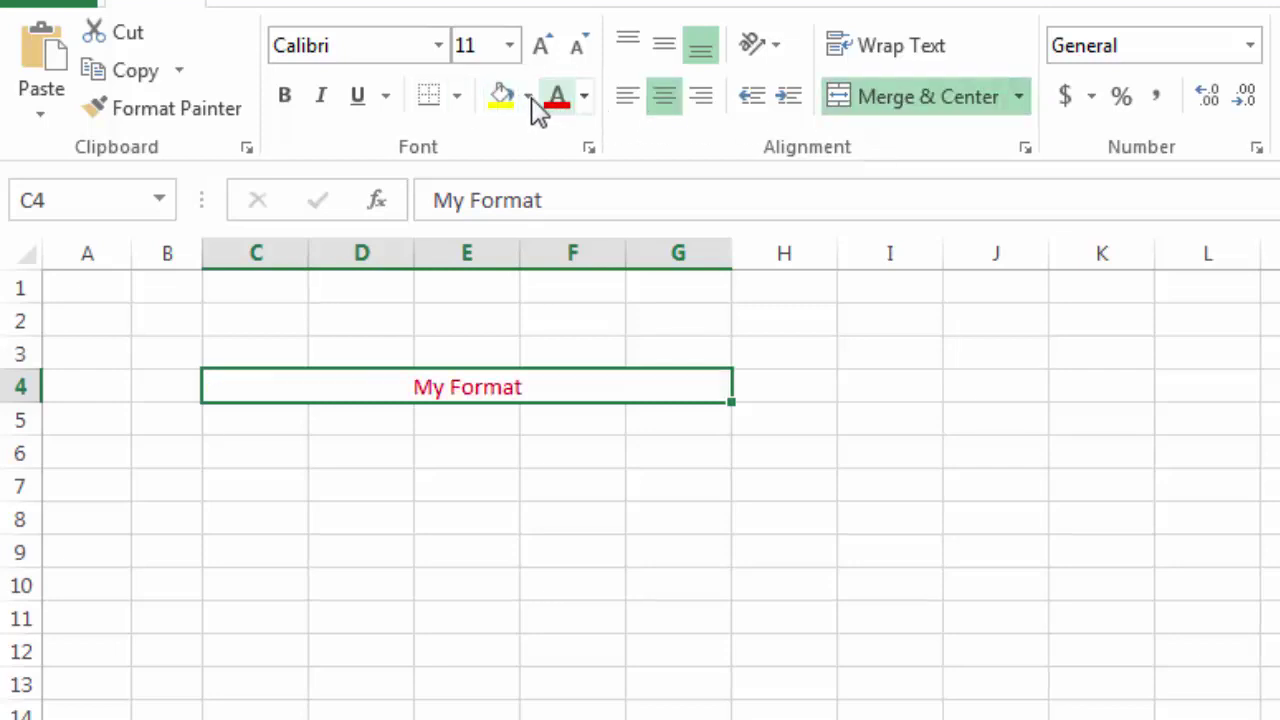
left_click(509, 46)
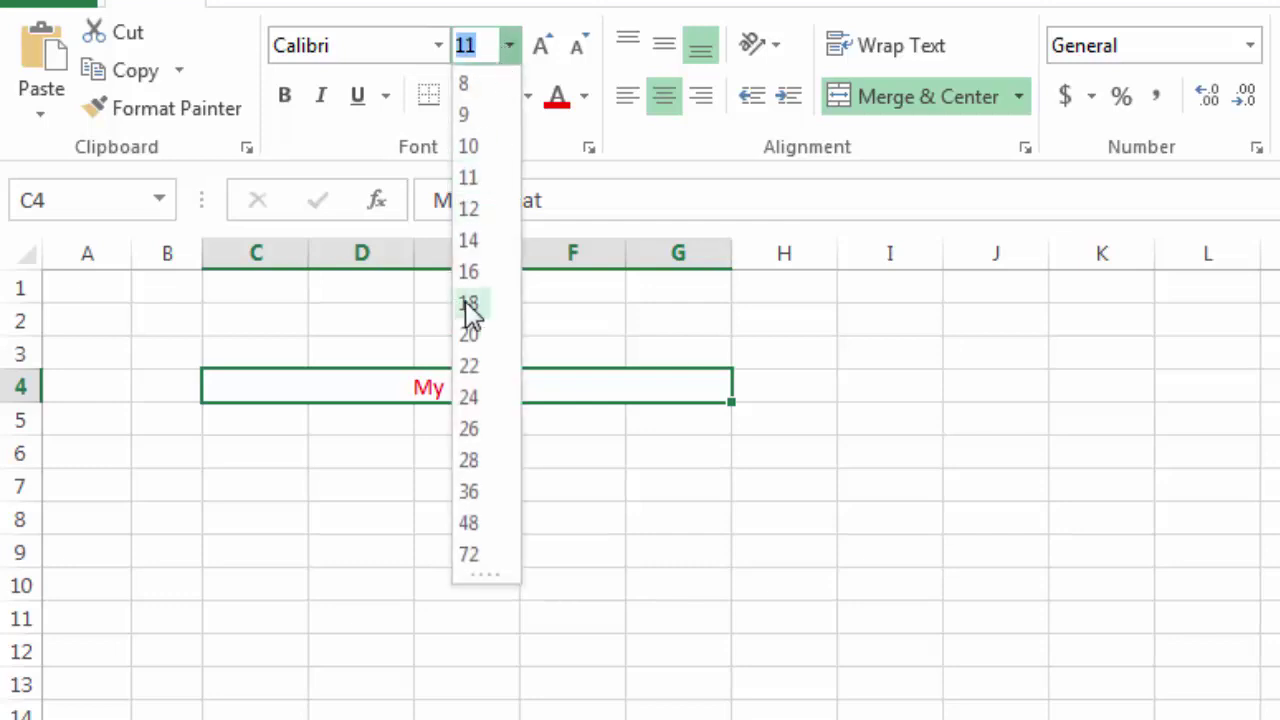
left_click(468, 305)
Select the table area in columns C to G down to row 12
left_click(275, 448)
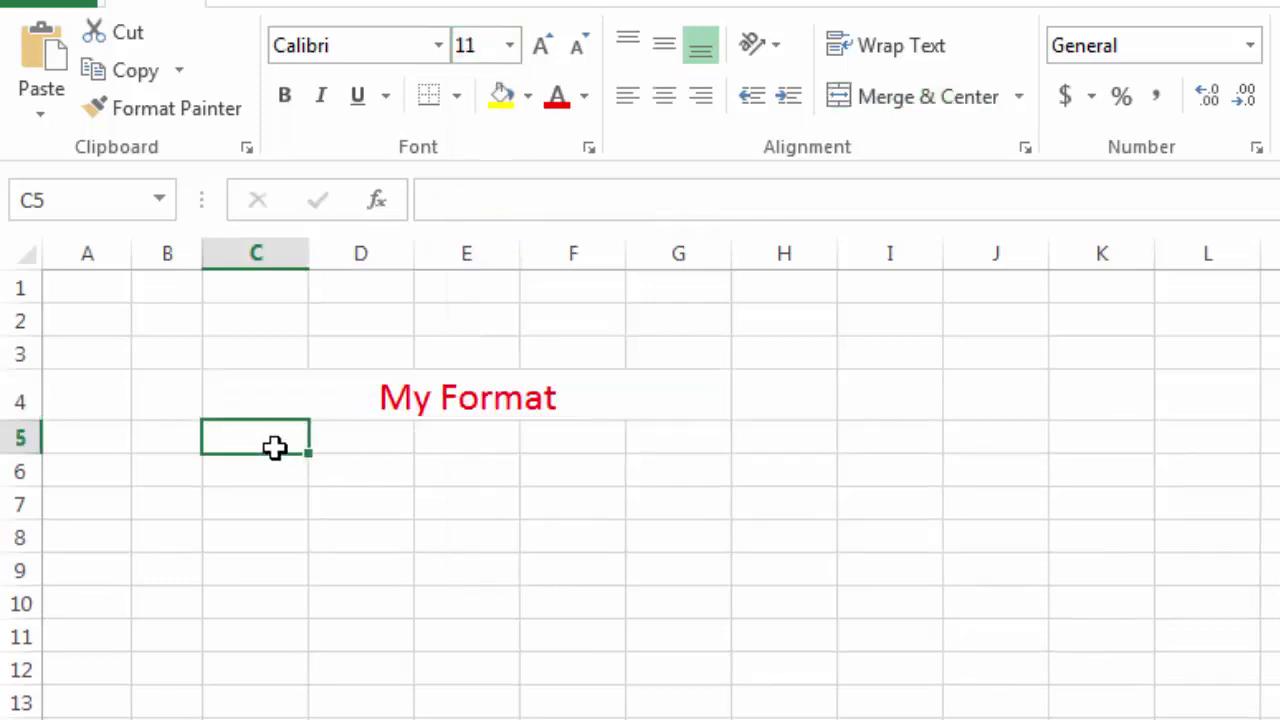
key("shift+Right")
key("shift+Right")
key("shift+Right")
key("shift+Right")
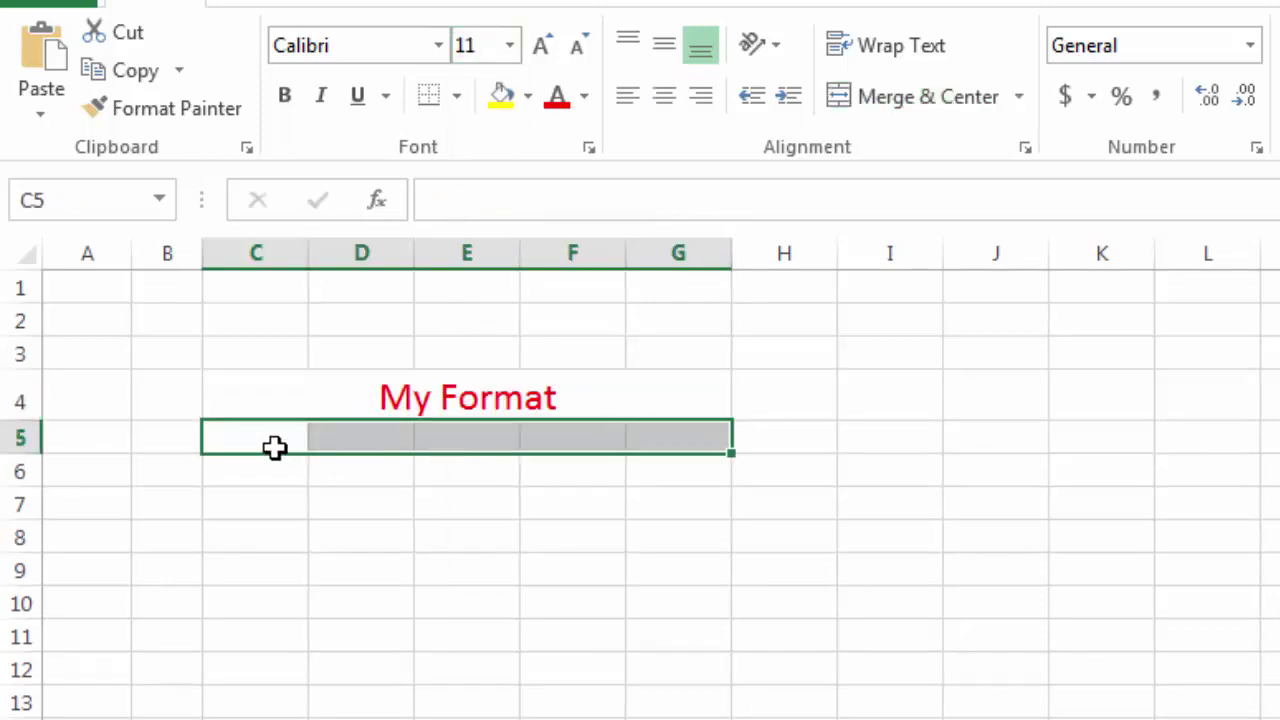
key("Up")
key("shift+Down")
key("shift+Down")
key("shift+Down")
key("shift+Down")
key("shift+Down")
key("shift+Down")
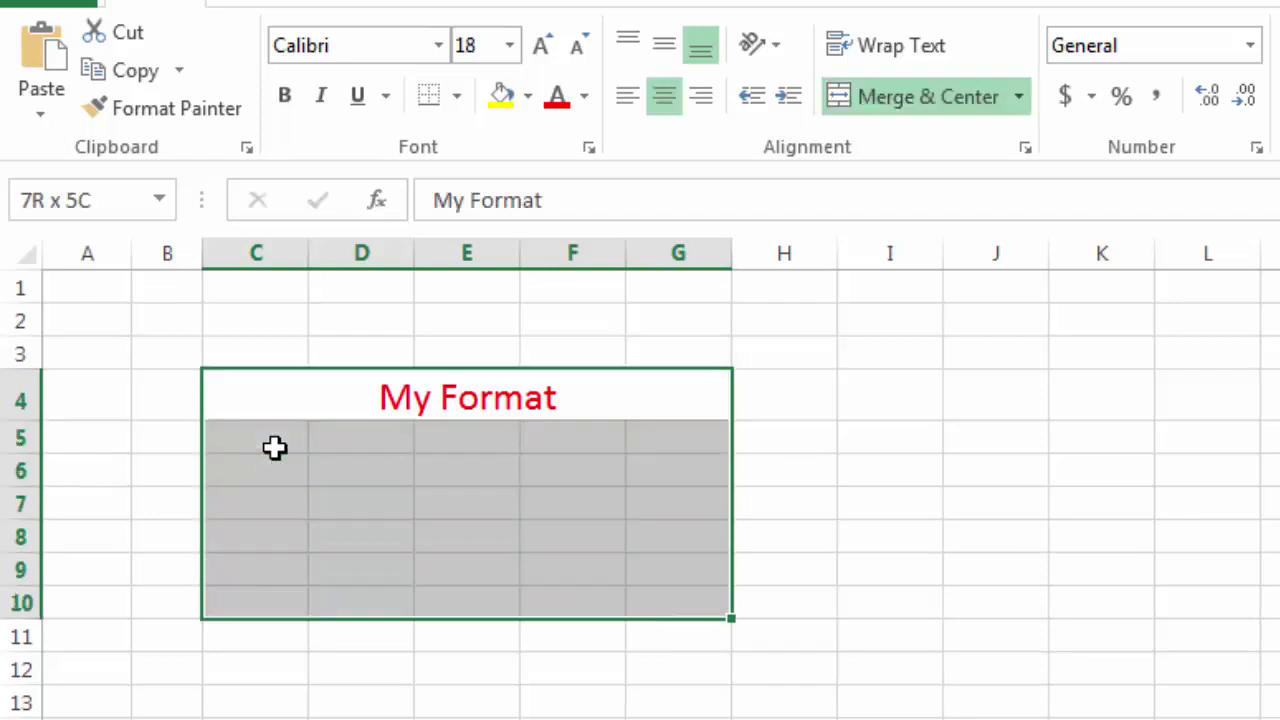
key("shift+Down")
key("shift+Down")
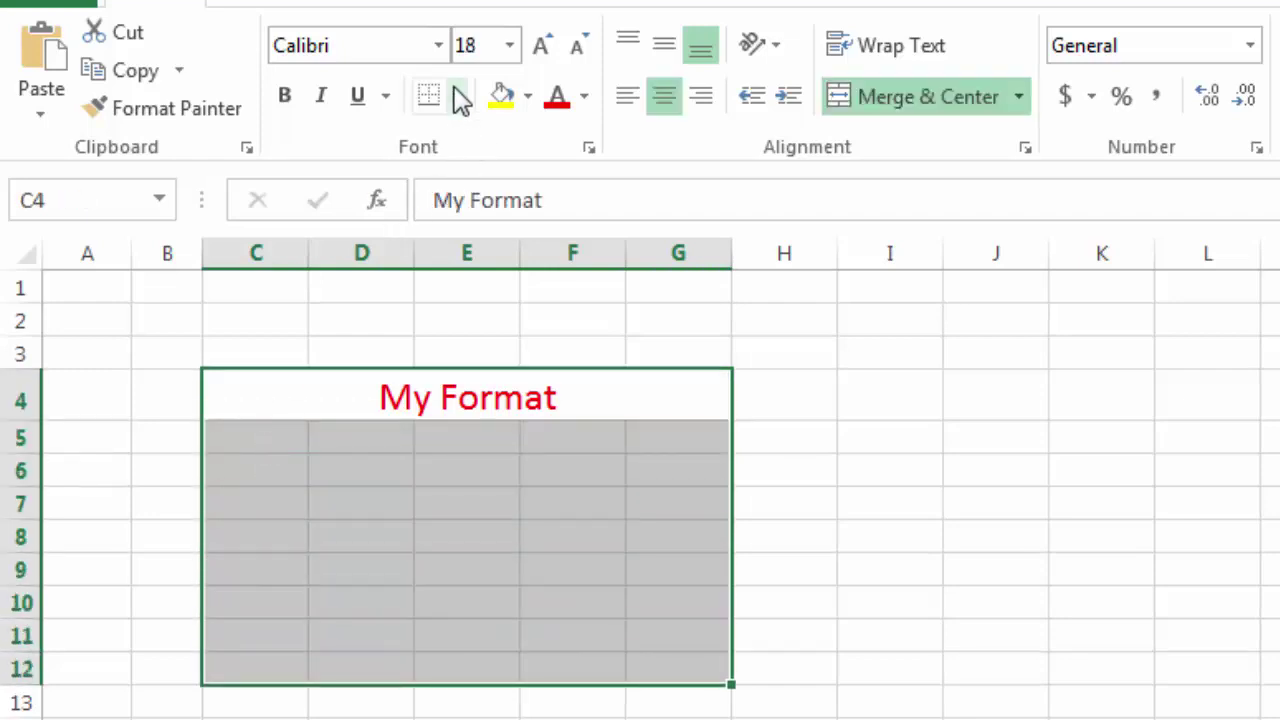
Apply All Borders to C4:G12, widen columns C, D and F, and narrow E
left_click(457, 96)
left_click(460, 376)
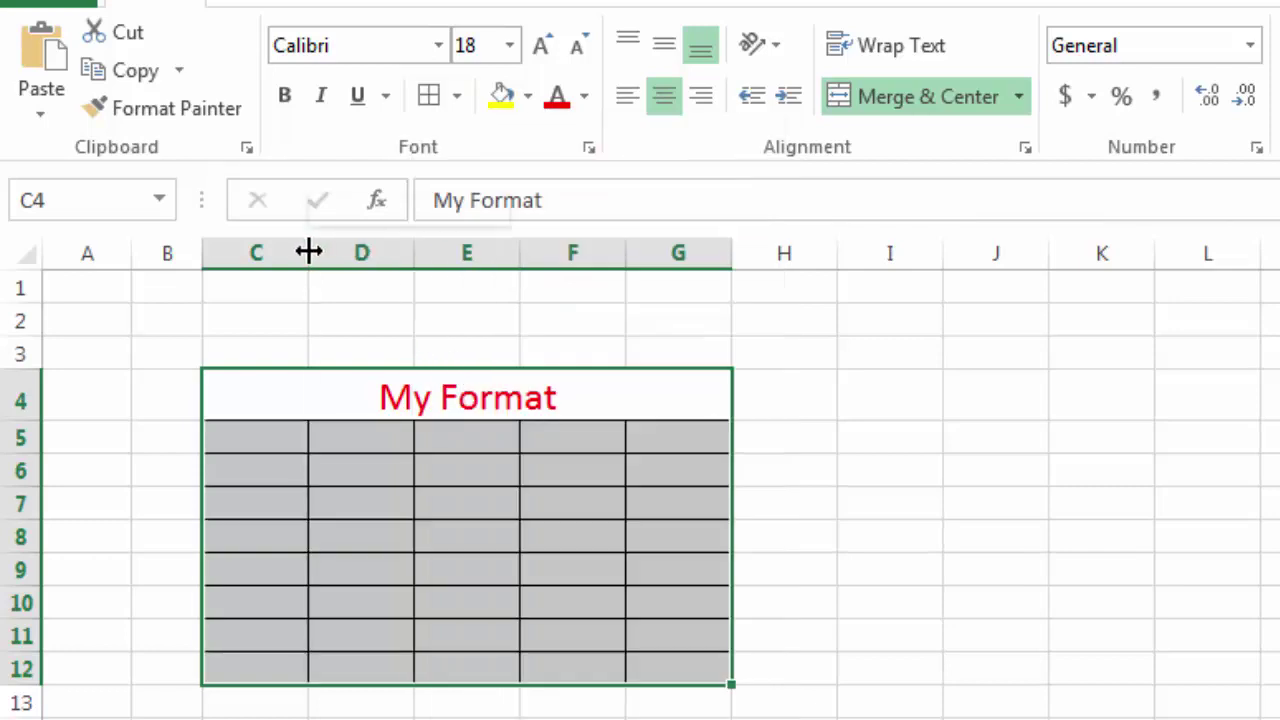
left_click_drag(308, 252, 404, 252)
left_click_drag(515, 254, 525, 254)
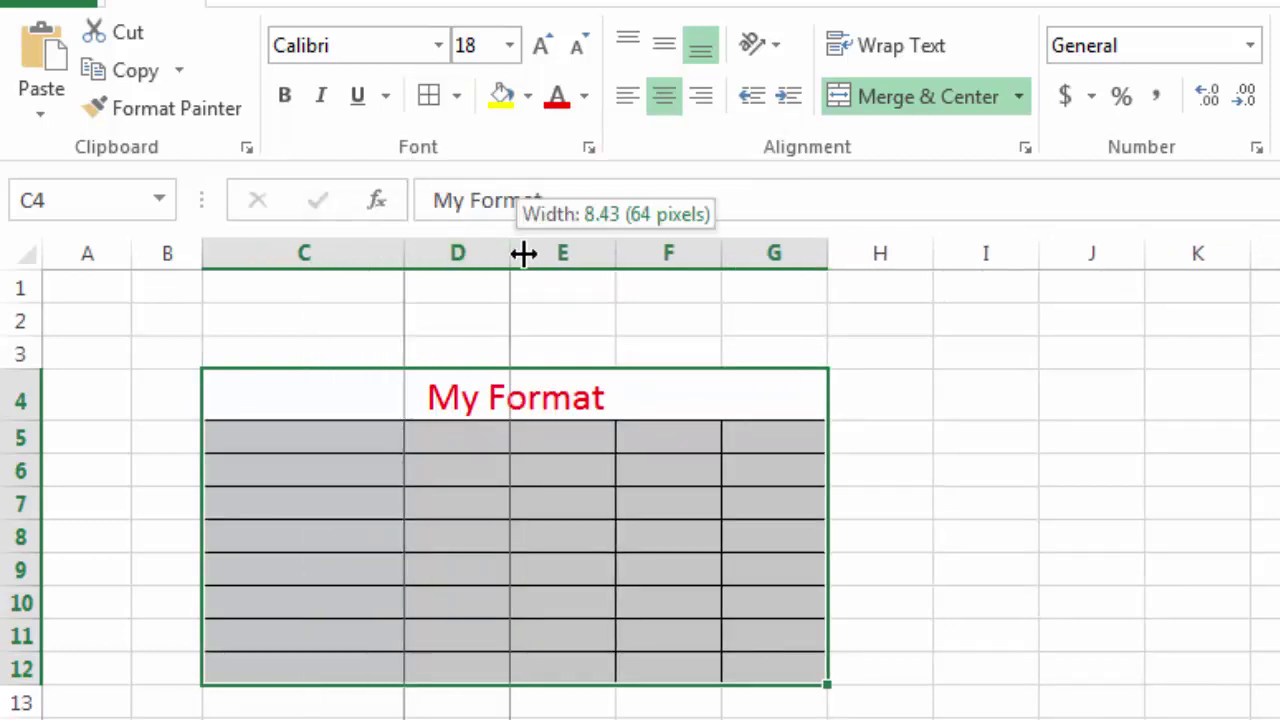
left_click_drag(737, 252, 798, 252)
left_click_drag(630, 252, 576, 252)
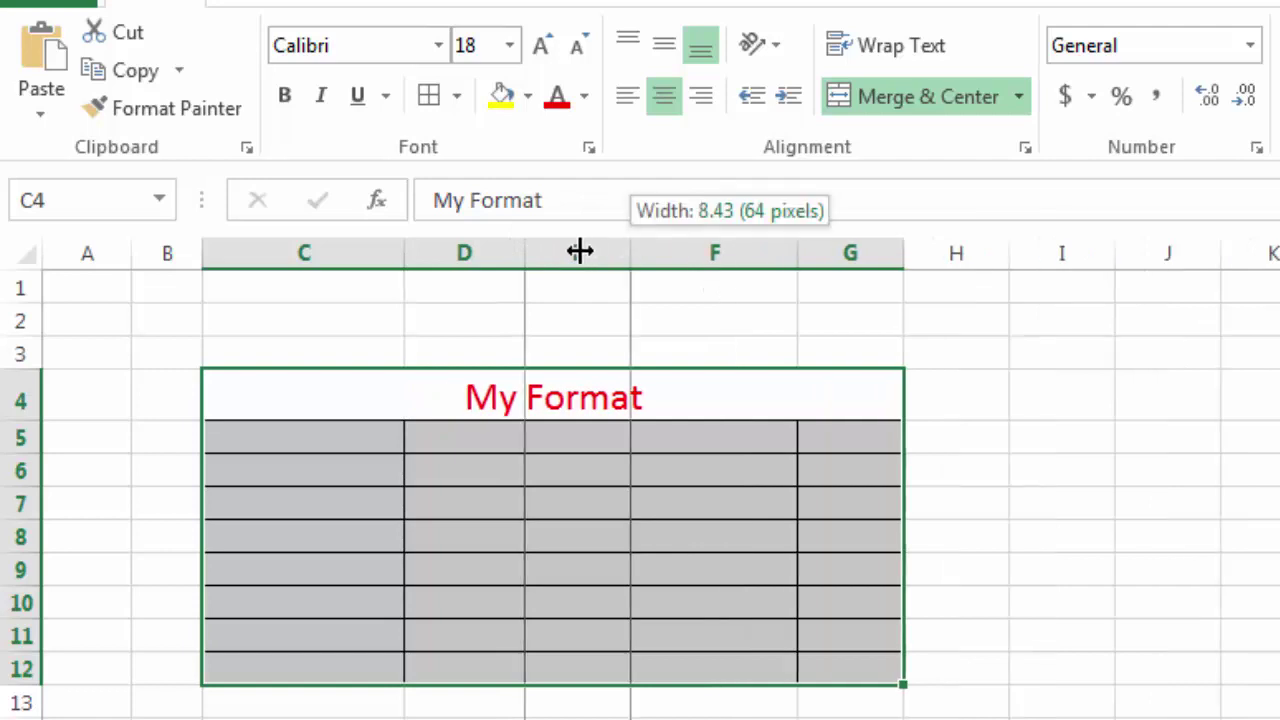
Make the table body C5:G12 bold and 16 point
left_click(613, 452)
left_click(369, 402)
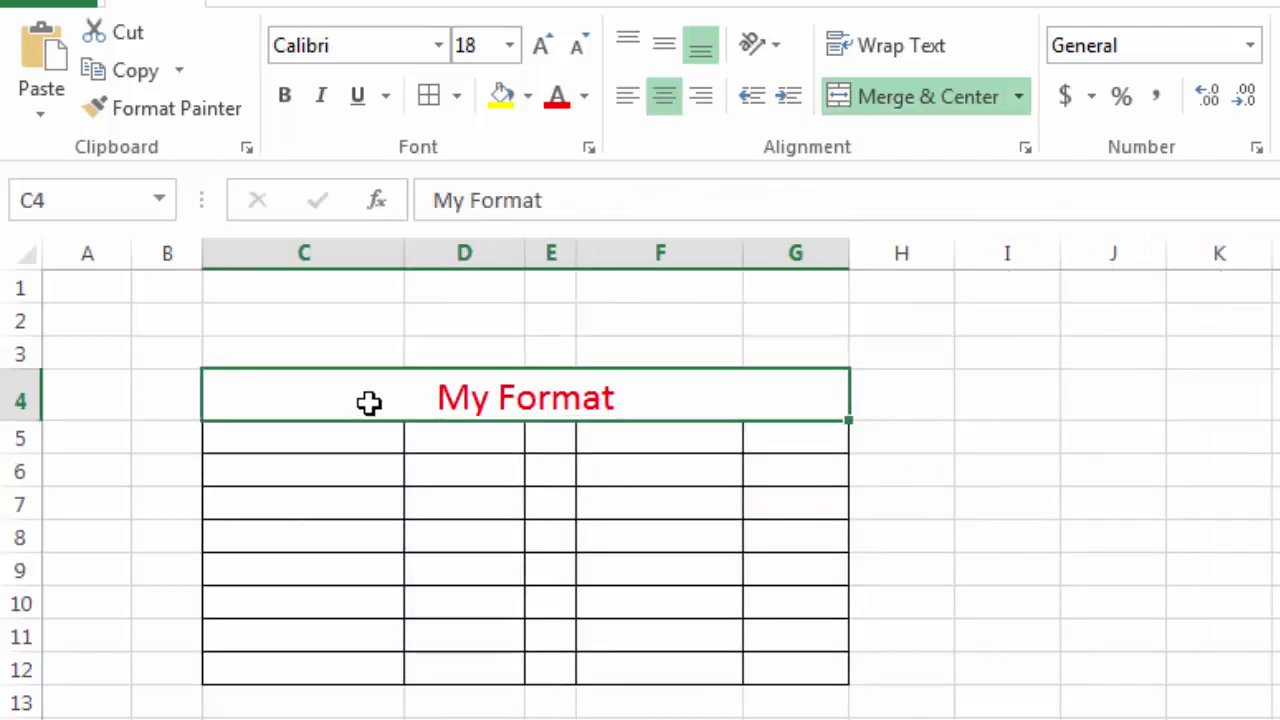
key("Down")
key("shift+Right")
key("shift+Right")
key("shift+Right")
key("shift+Right")
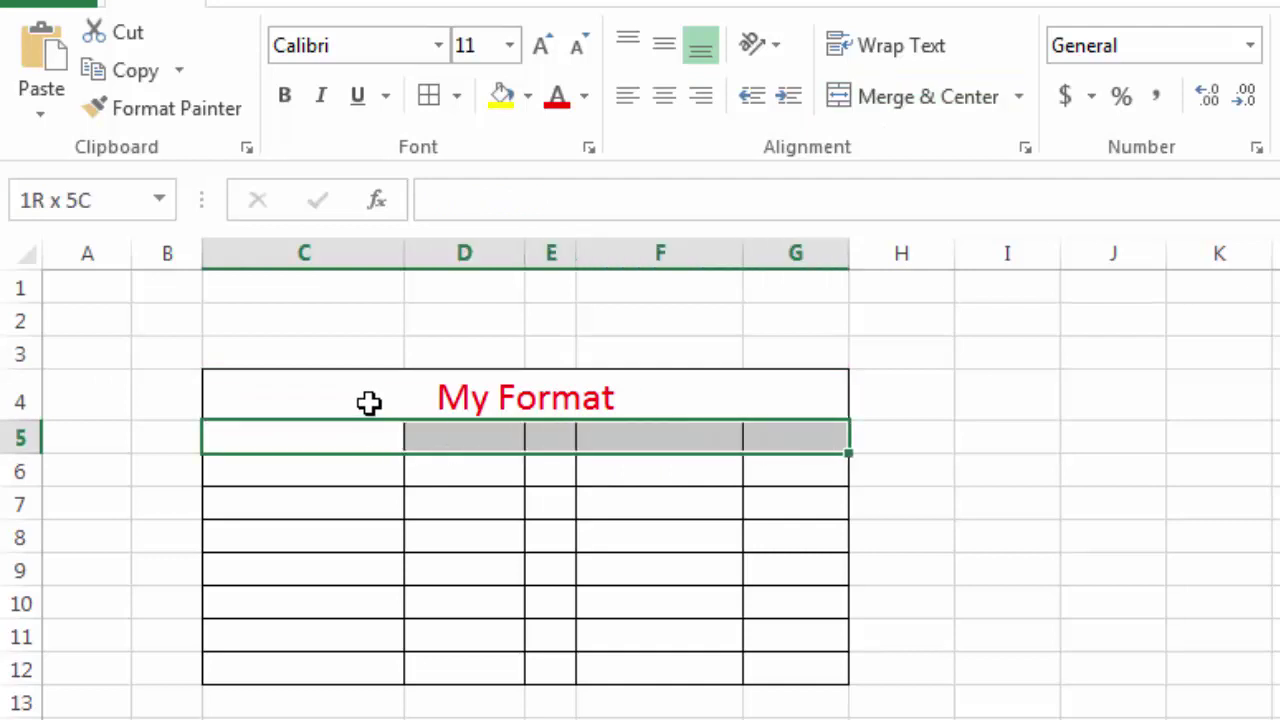
key("shift+Down")
key("shift+Down")
key("shift+Down")
key("shift+Down")
key("shift+Down")
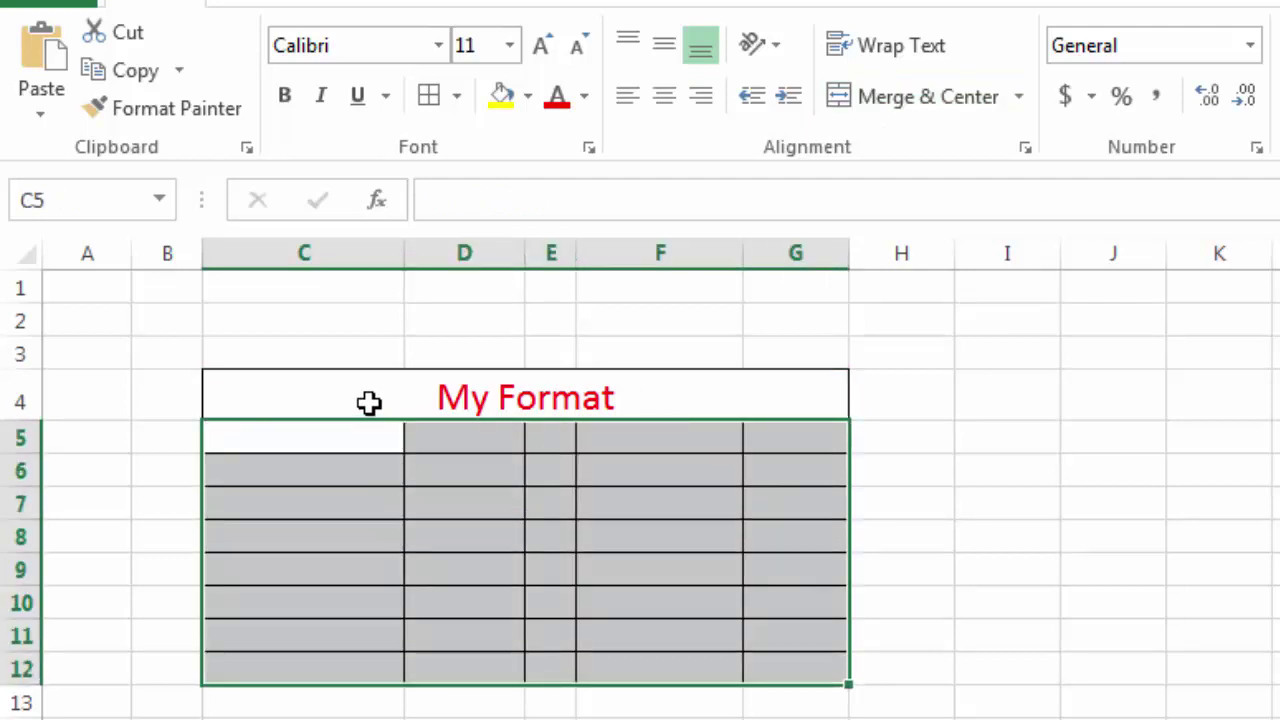
left_click(286, 96)
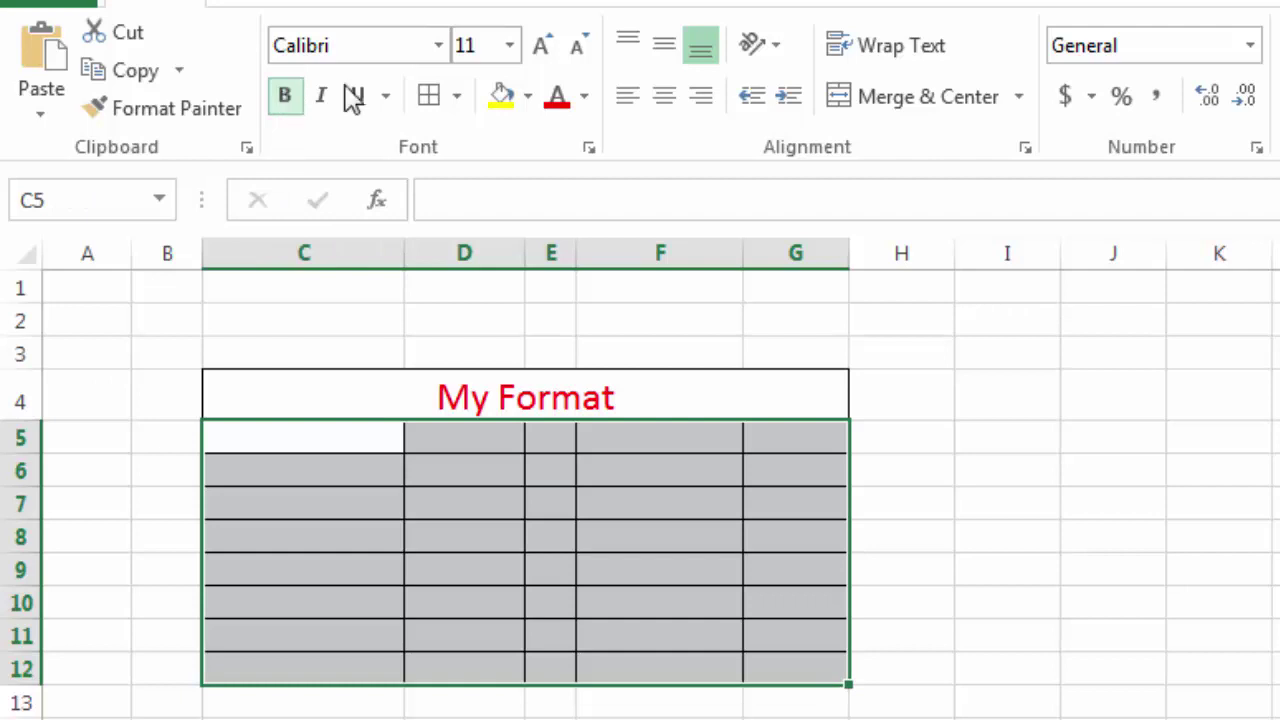
left_click(512, 50)
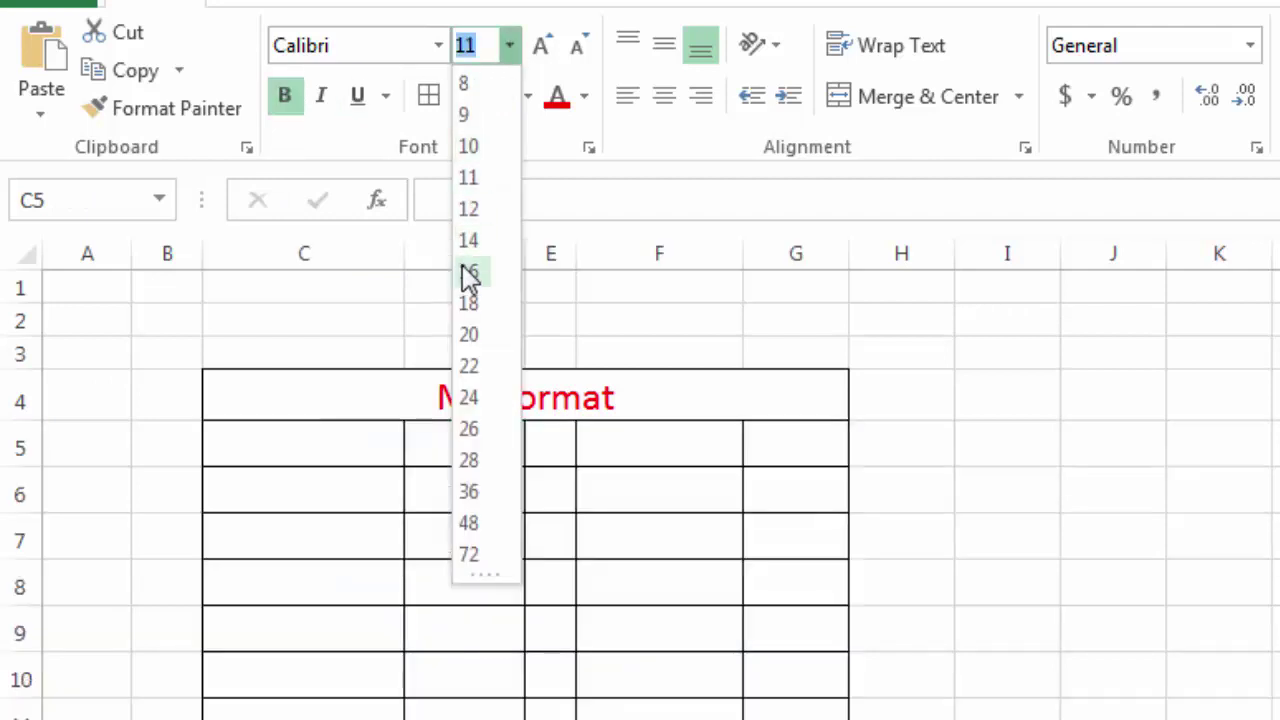
left_click(468, 279)
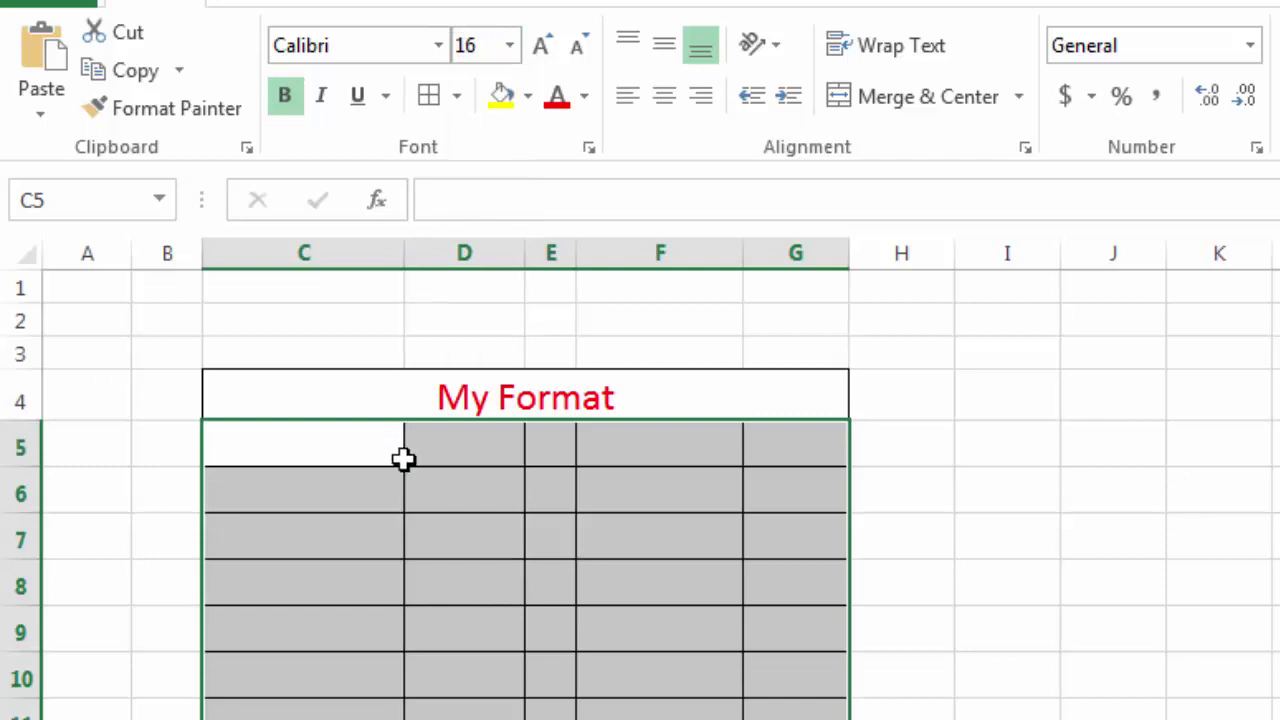
left_click(440, 490)
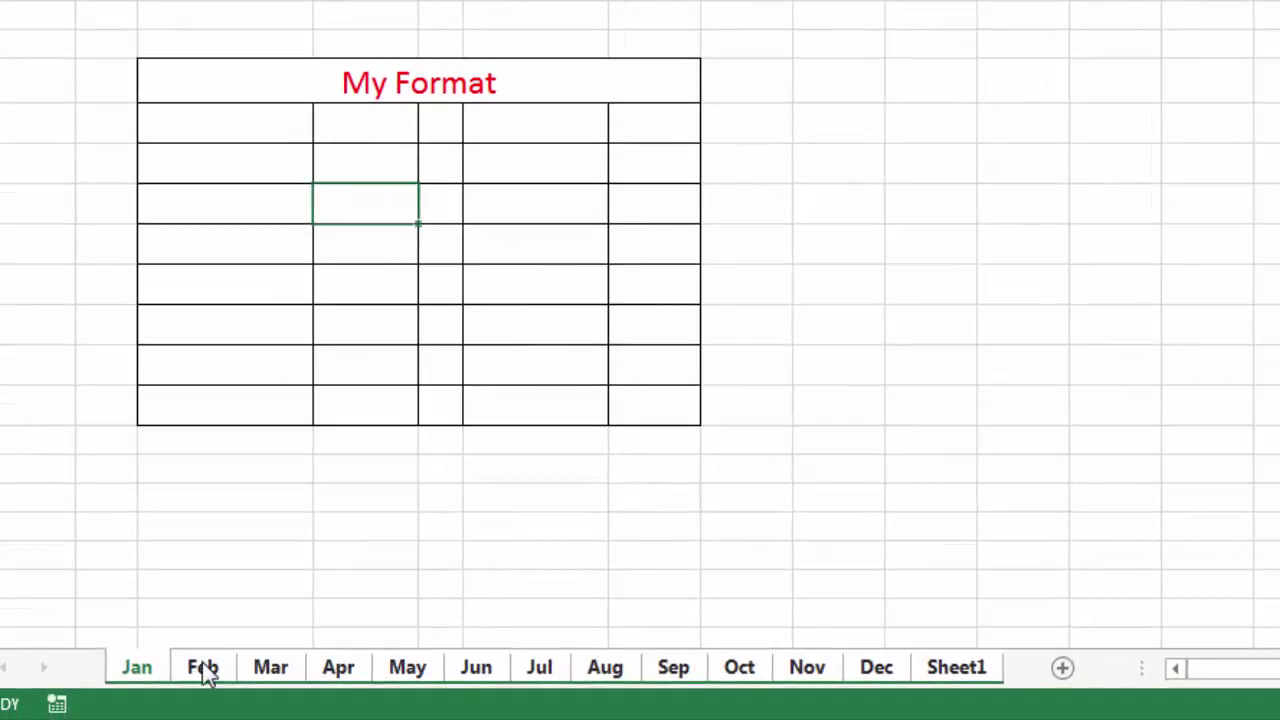
Check the Feb through Aug sheets for the same My Format table, ending on Apr
left_click(203, 668)
left_click(260, 672)
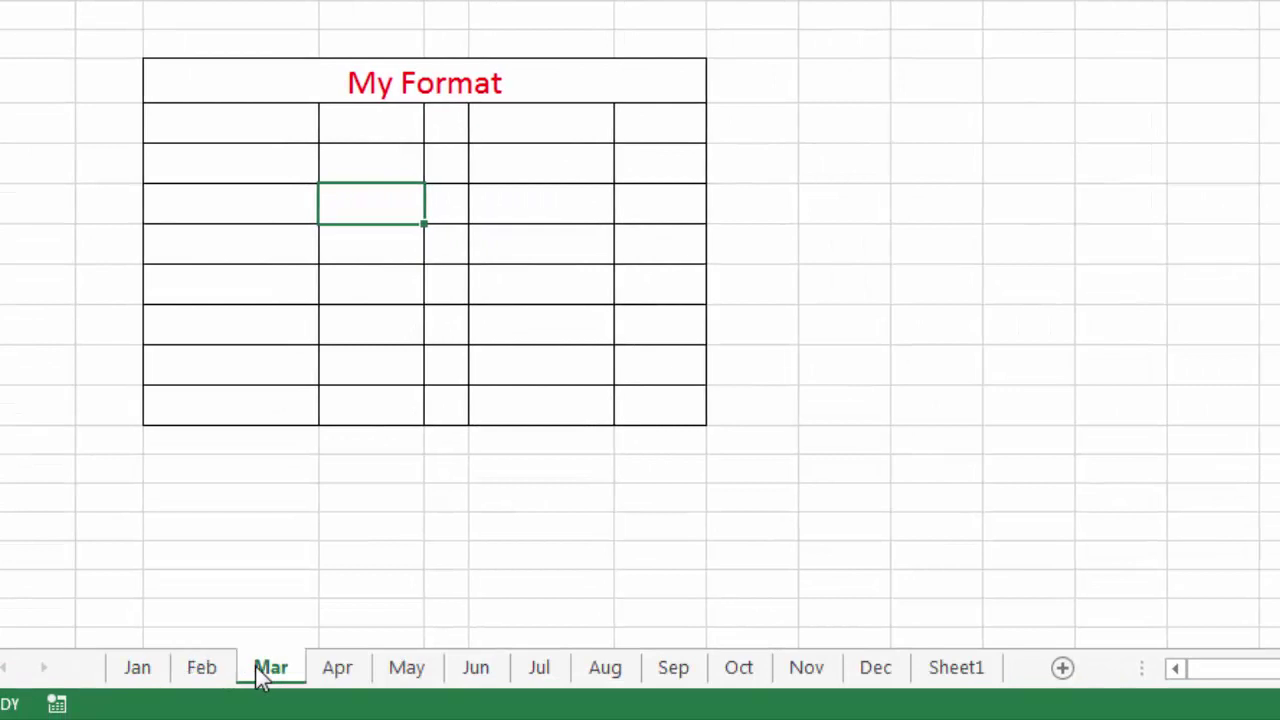
left_click(337, 678)
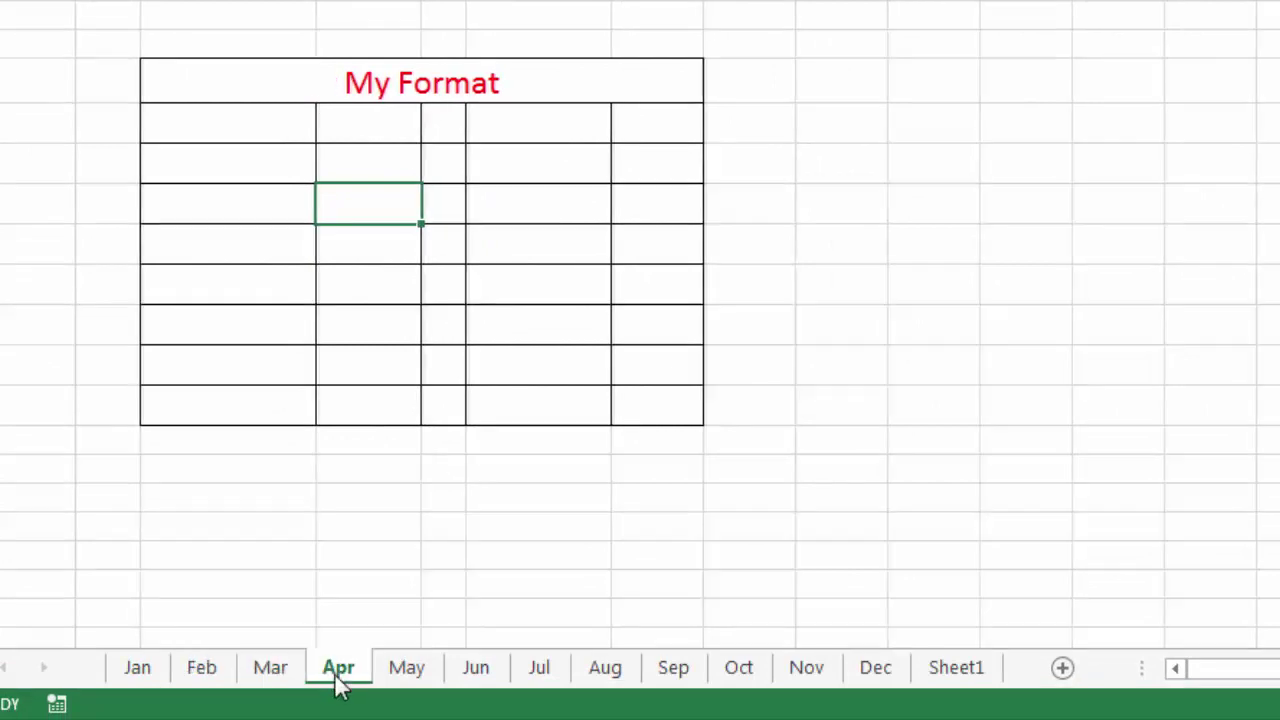
left_click(414, 672)
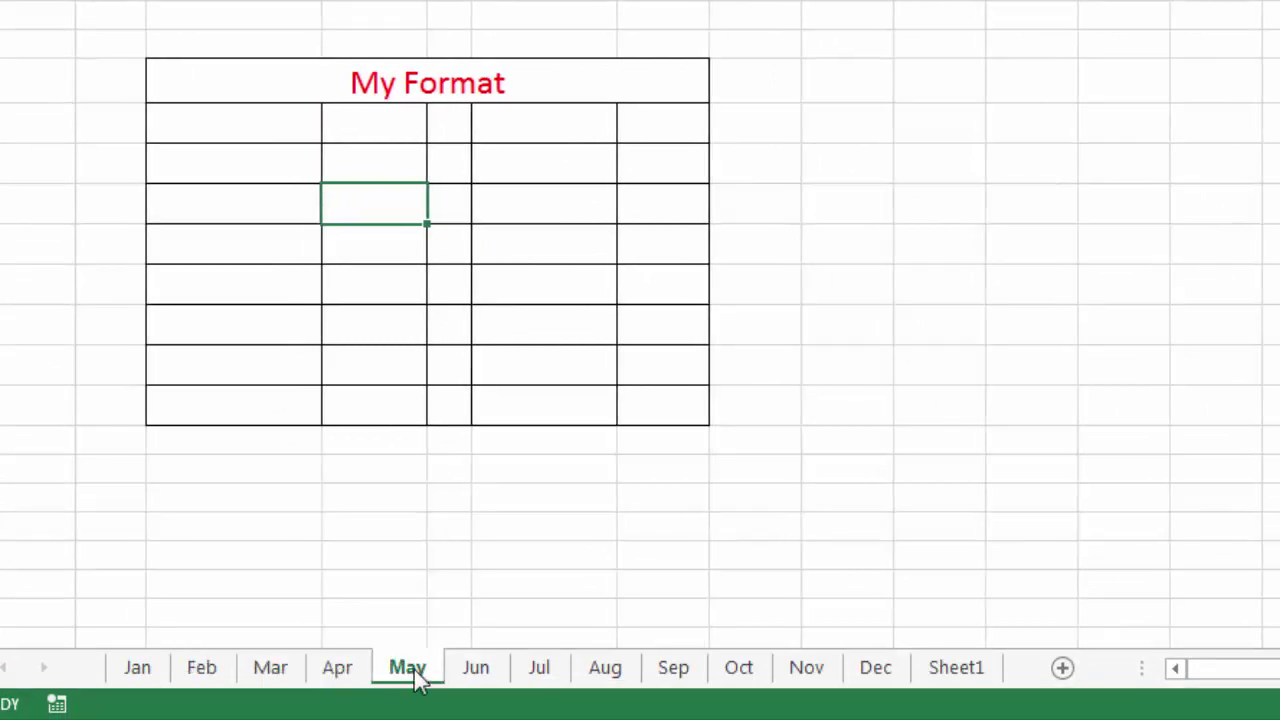
left_click(480, 672)
left_click(539, 672)
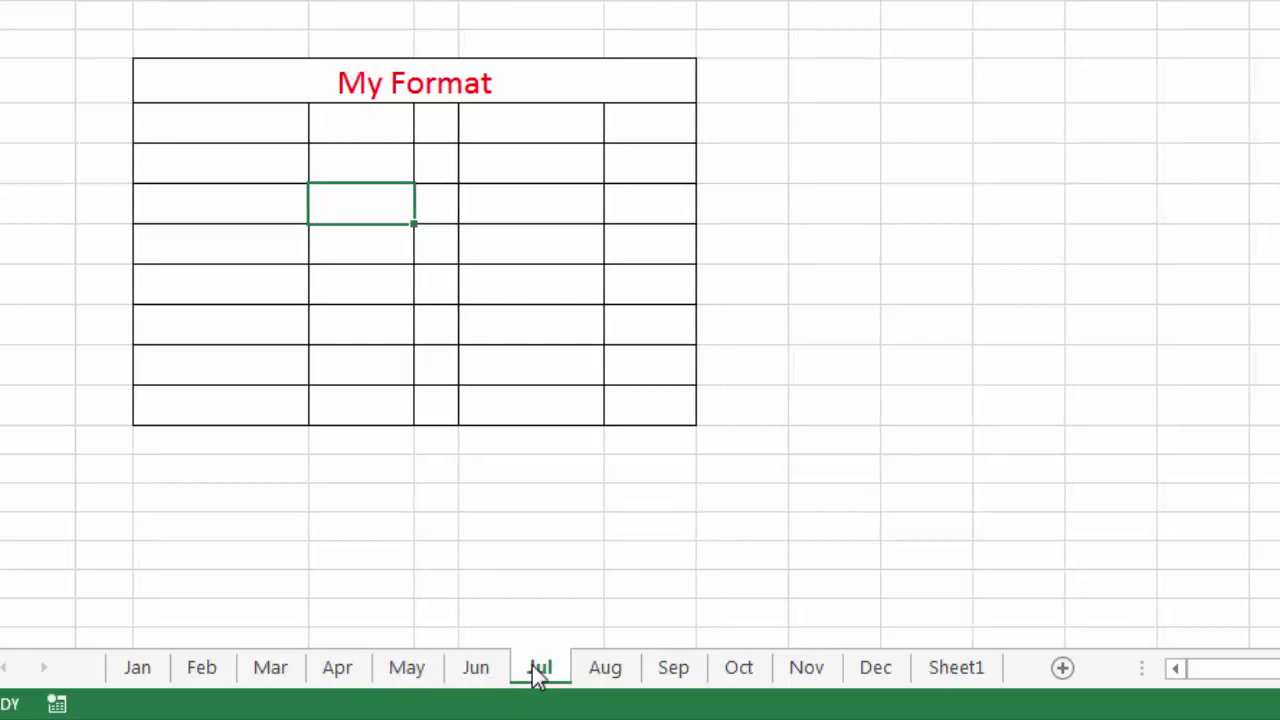
left_click(592, 672)
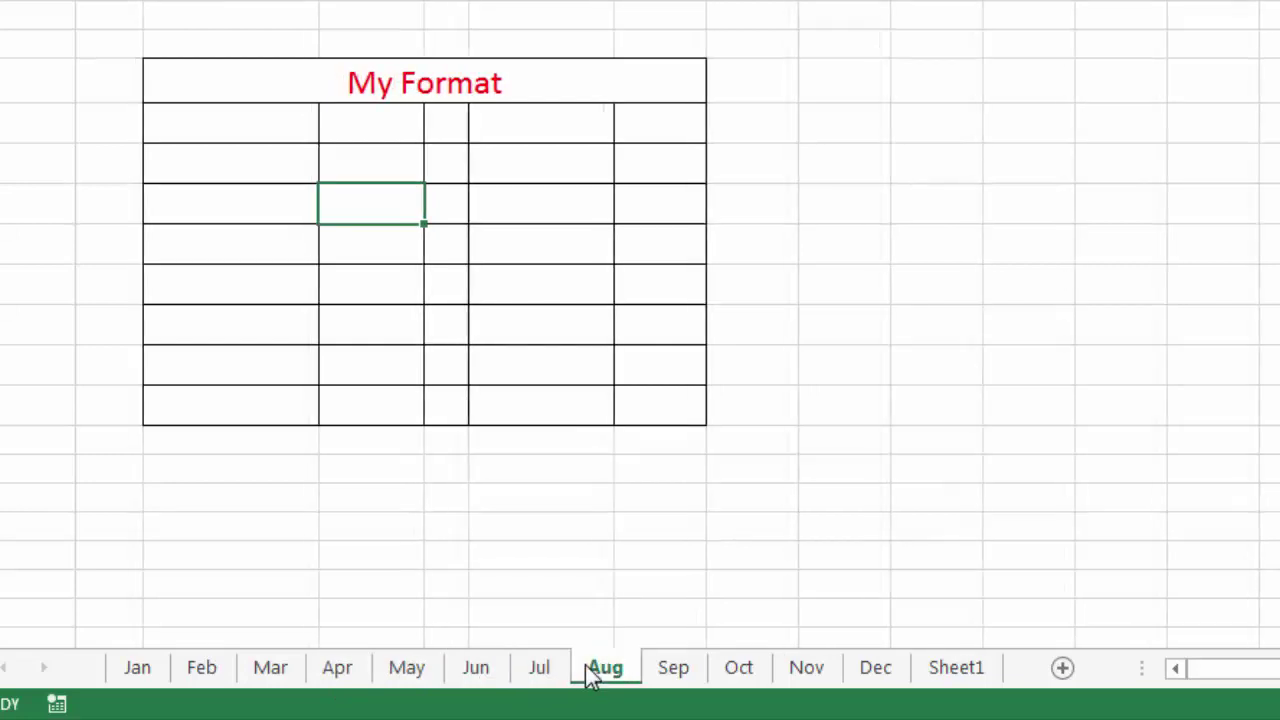
left_click(337, 672)
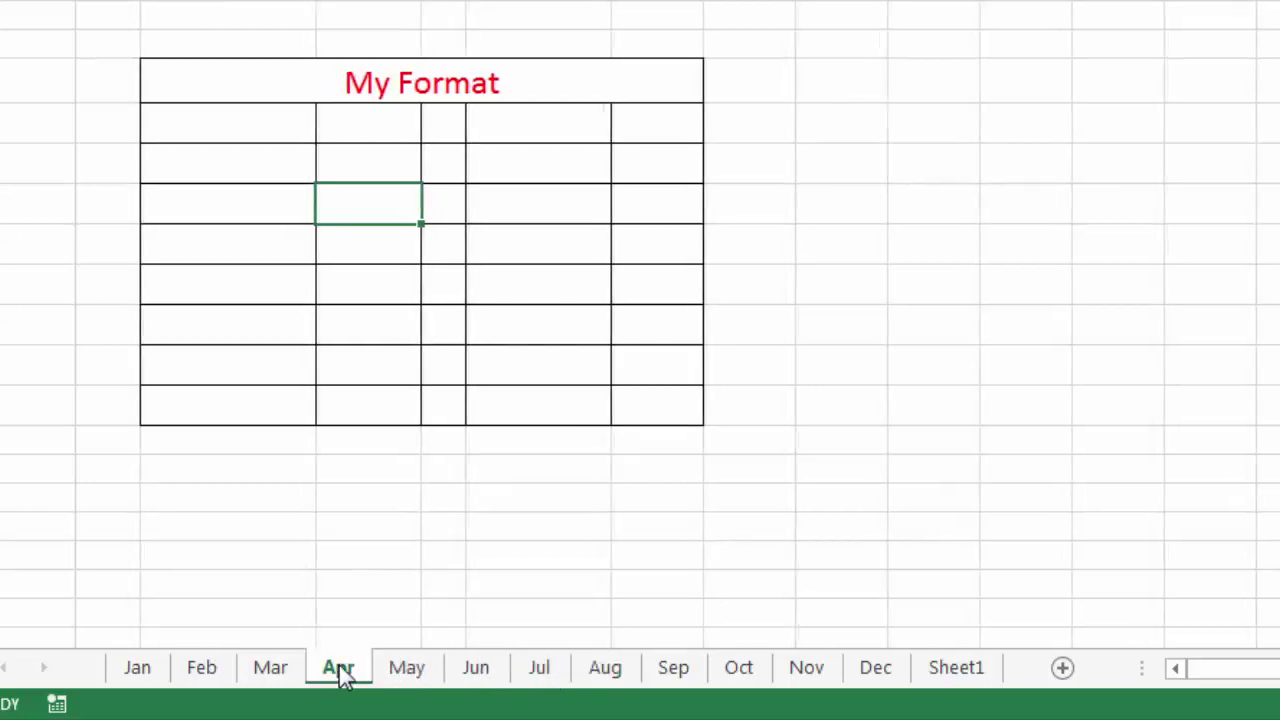
left_click(277, 668)
left_click(220, 677)
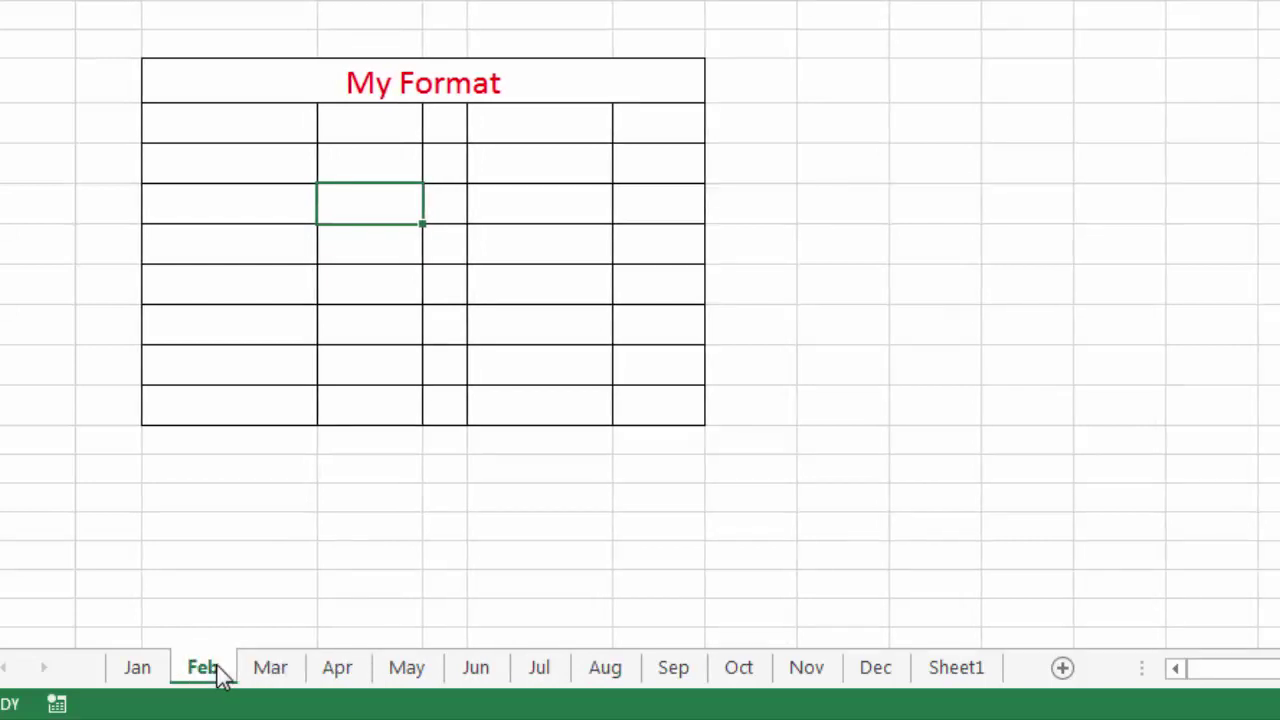
left_click(262, 677)
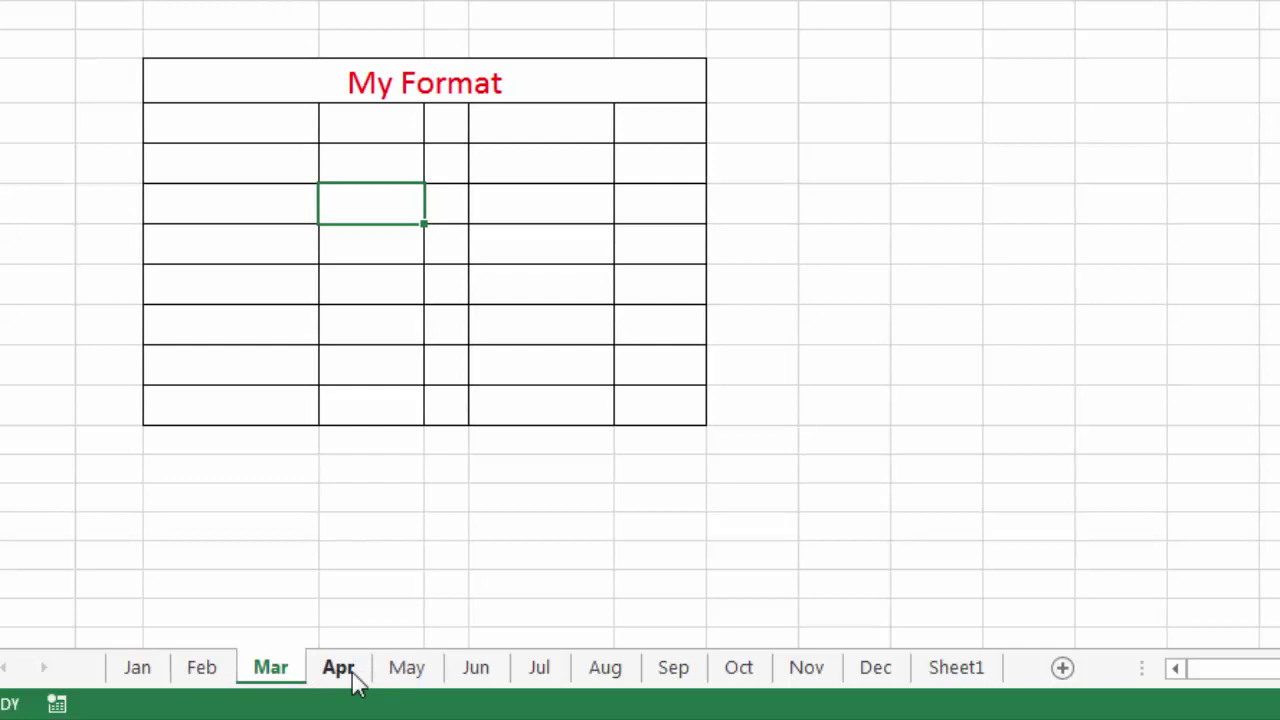
left_click(350, 670)
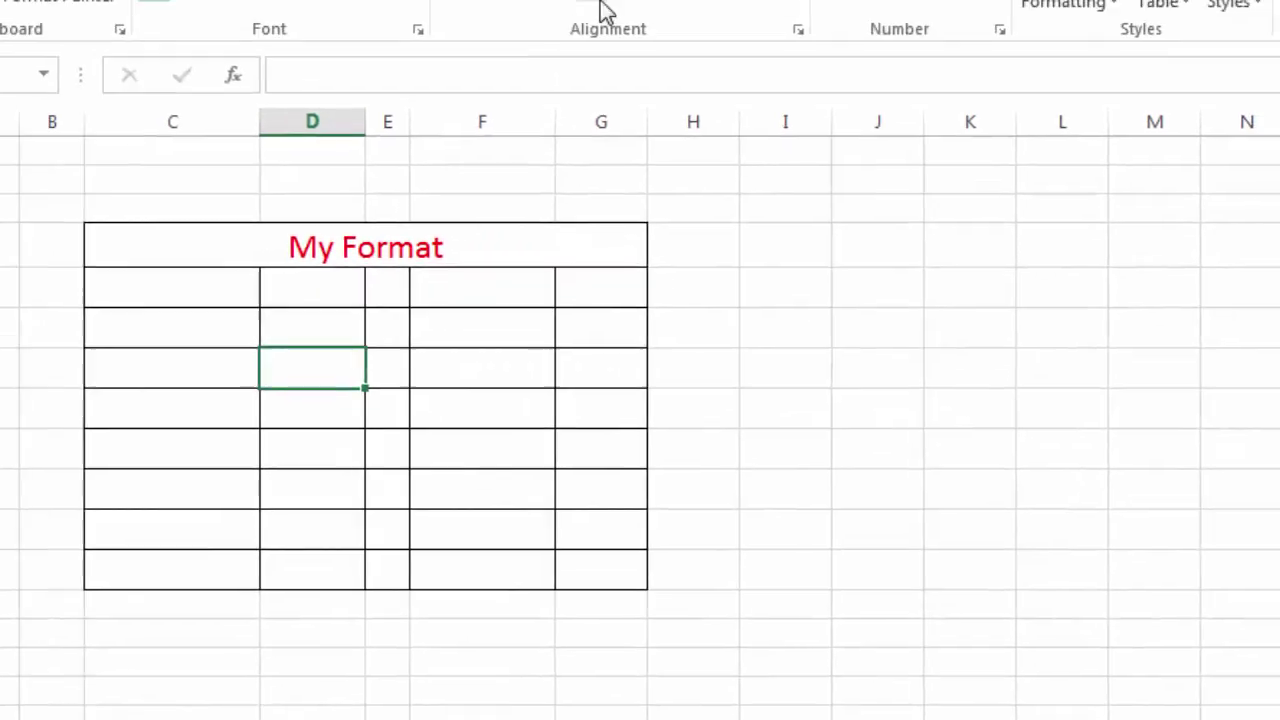
Protect the workbook structure with a password from the Review tab and confirm it
left_click(546, 62)
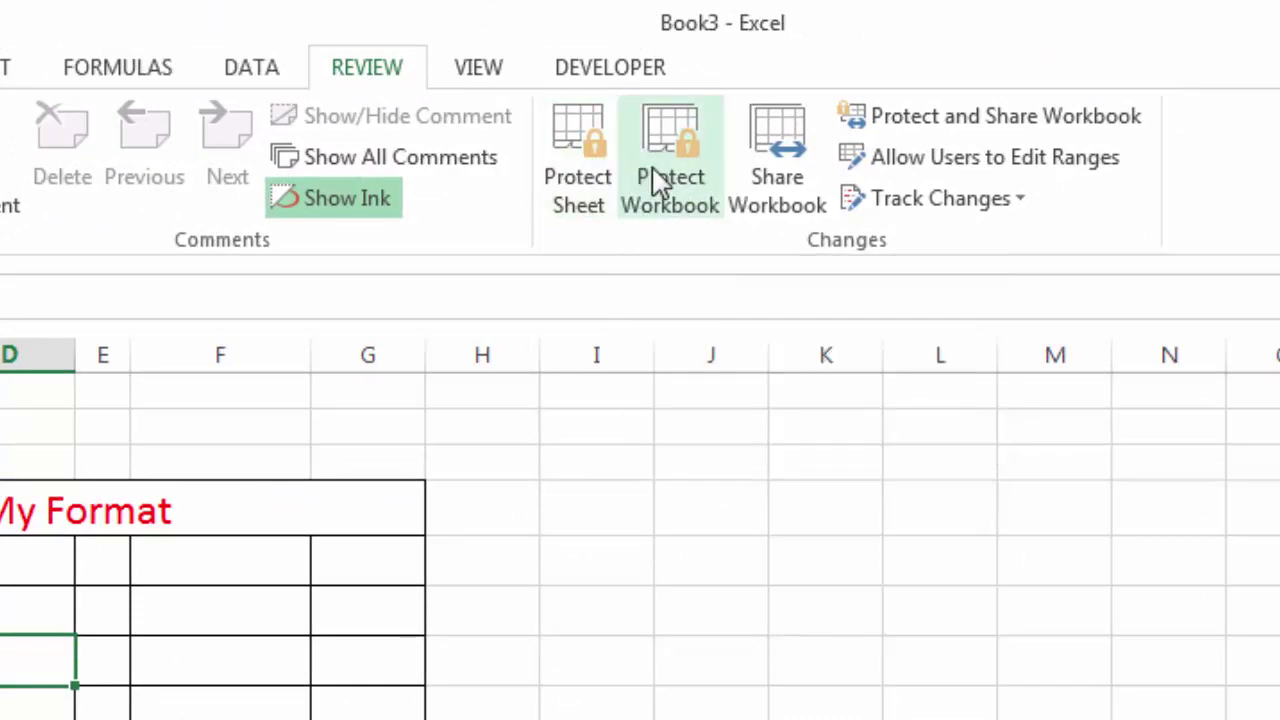
left_click(660, 182)
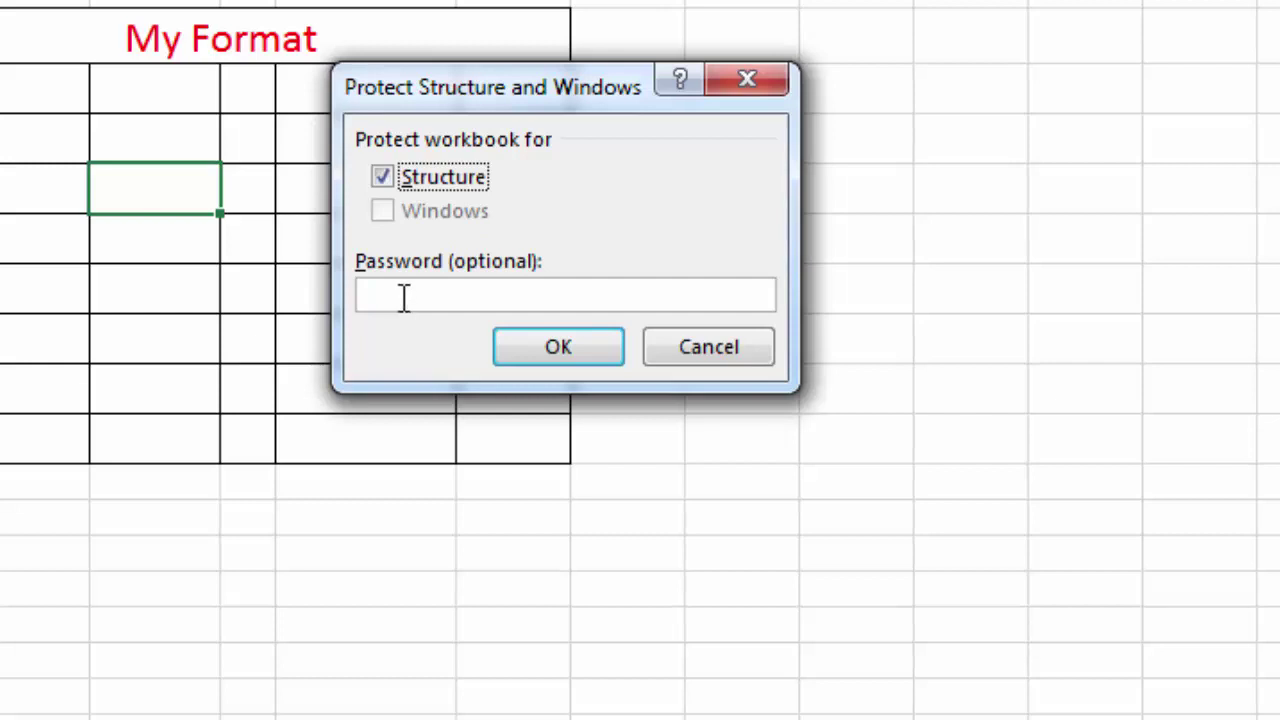
left_click(404, 297)
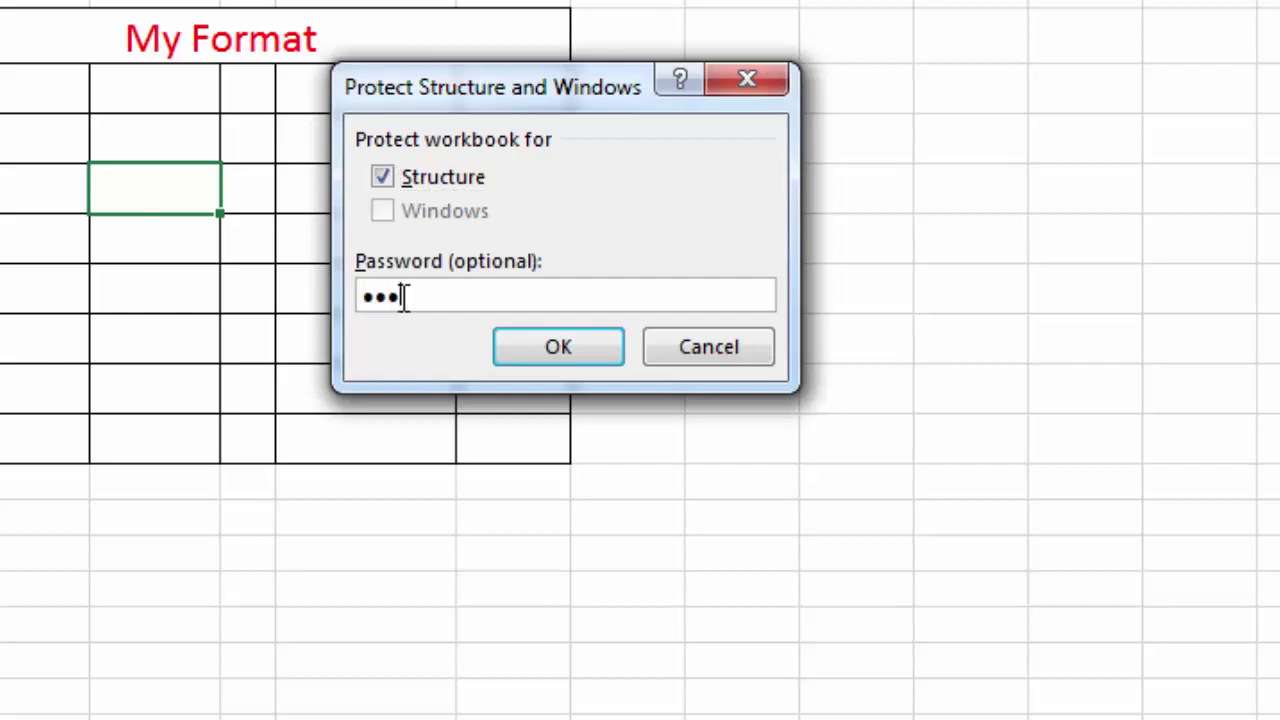
left_click(534, 345)
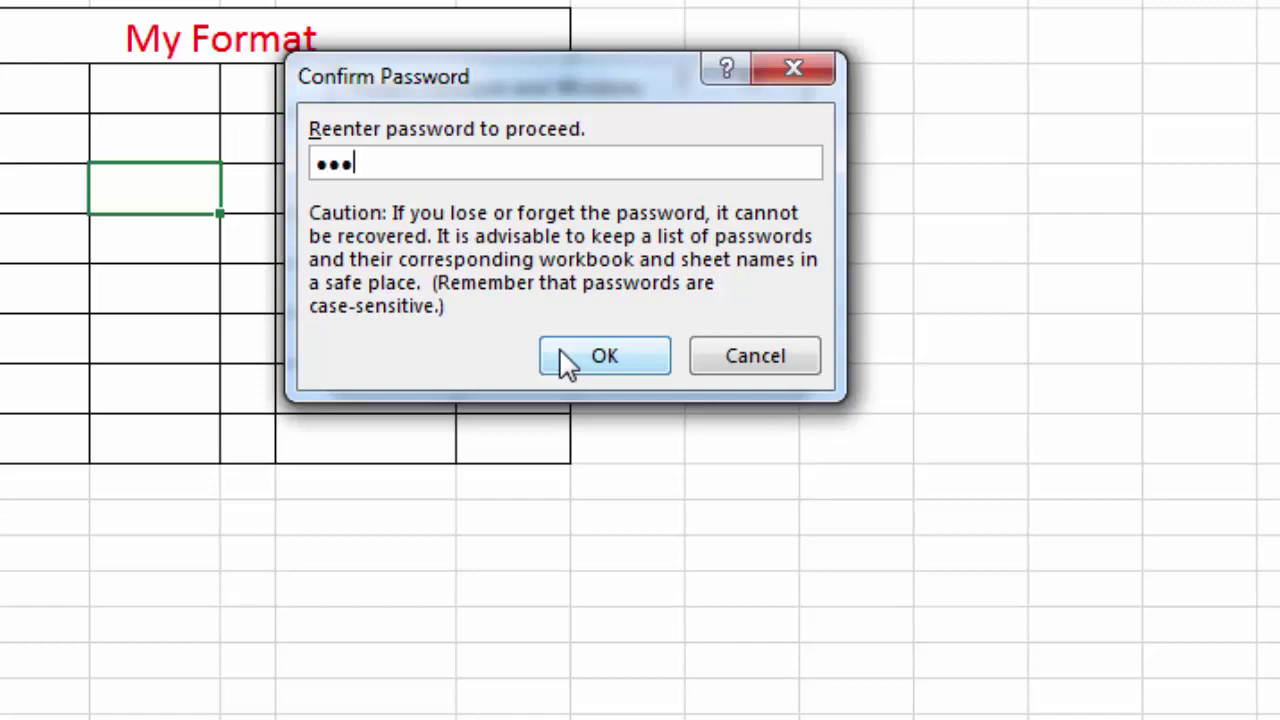
left_click(575, 352)
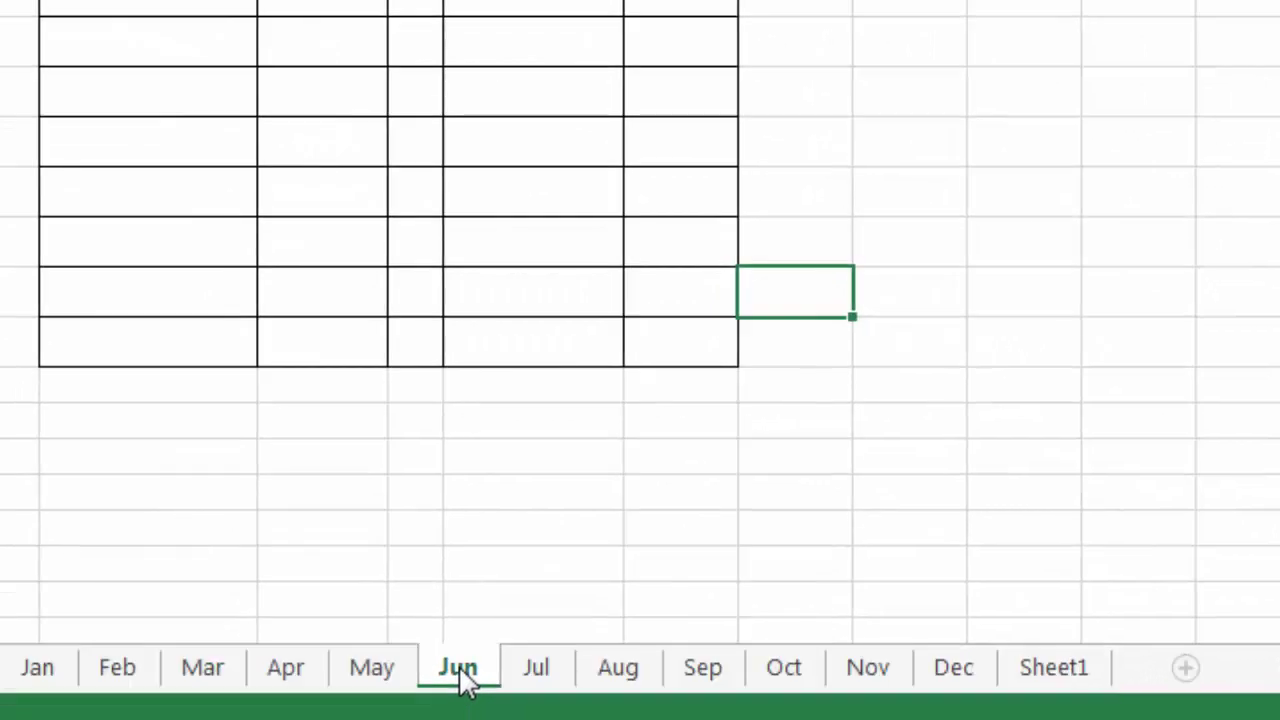
Switch to the May sheet and verify the insert, delete, rename and move commands are greyed out
left_click(462, 678)
left_click(387, 678)
right_click(388, 678)
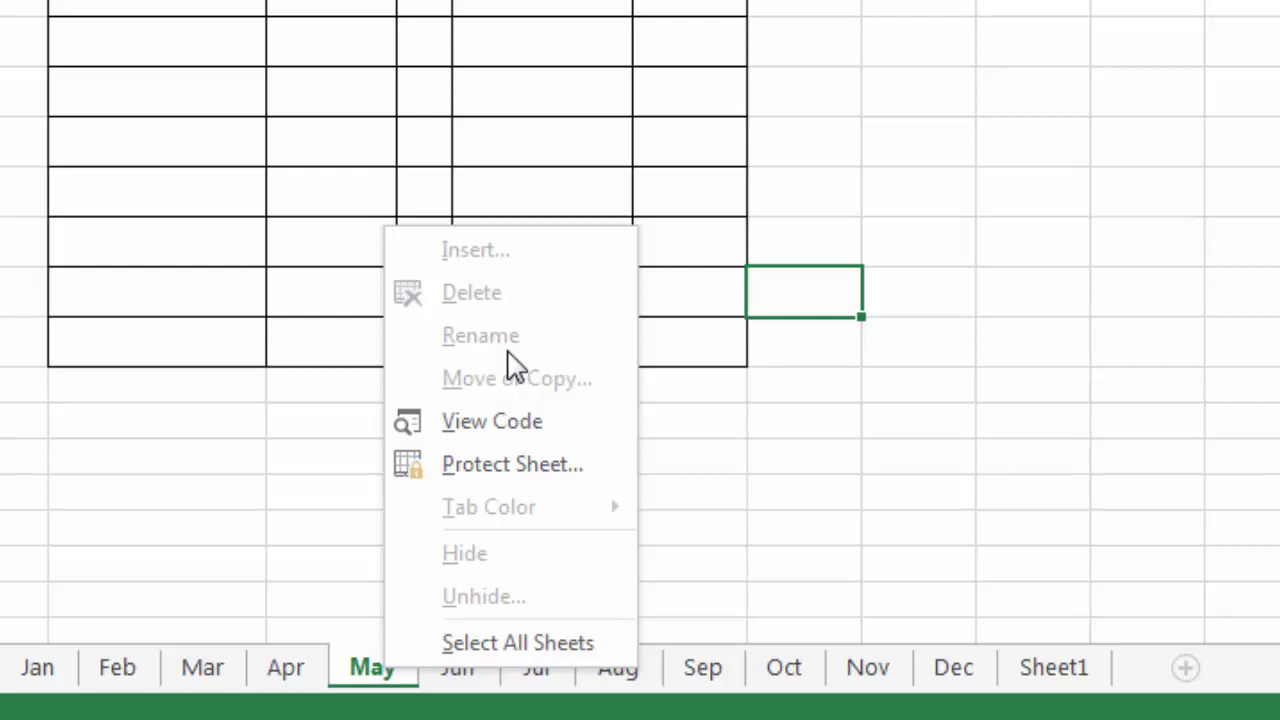
left_click(655, 452)
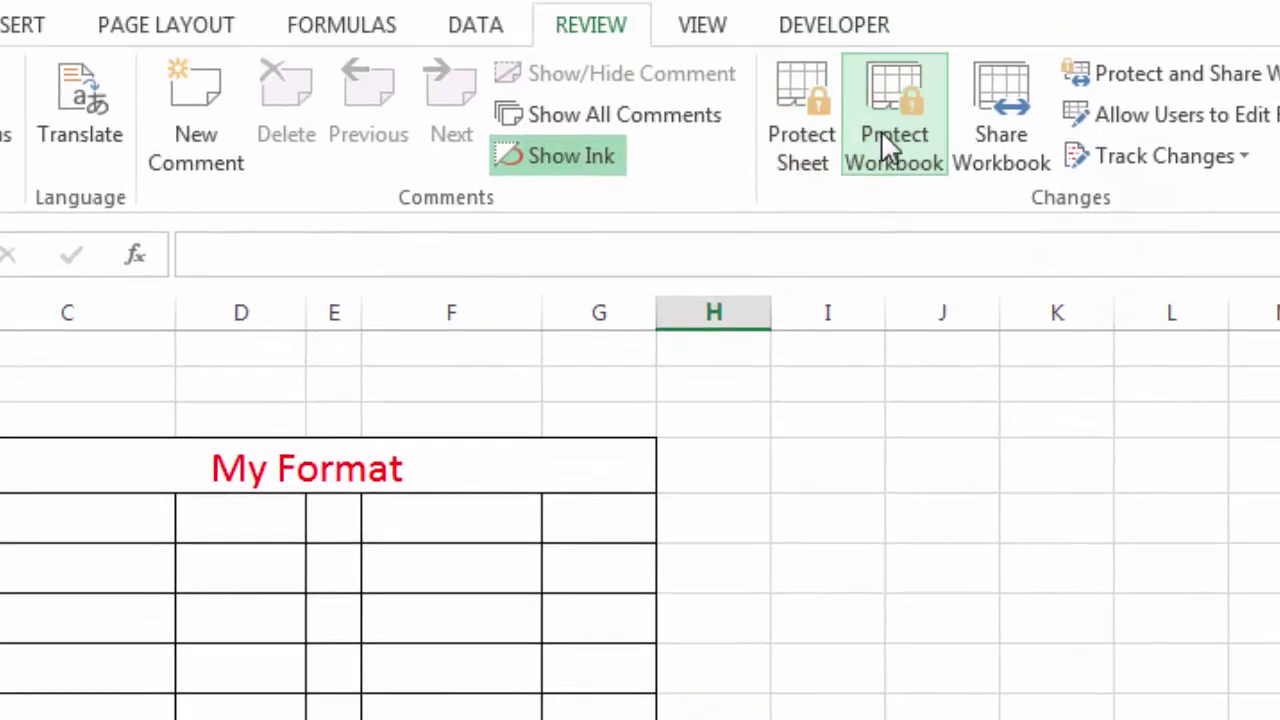
Unprotect the workbook structure by entering its password
left_click(881, 132)
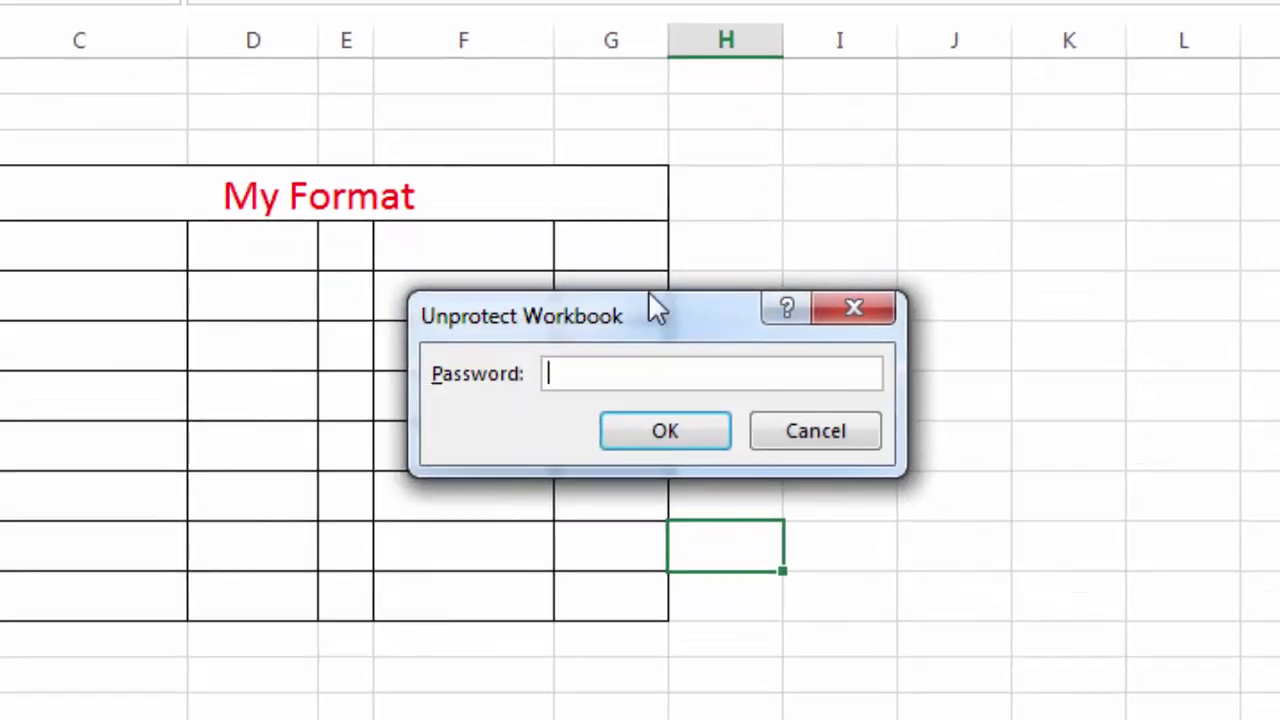
left_click(651, 434)
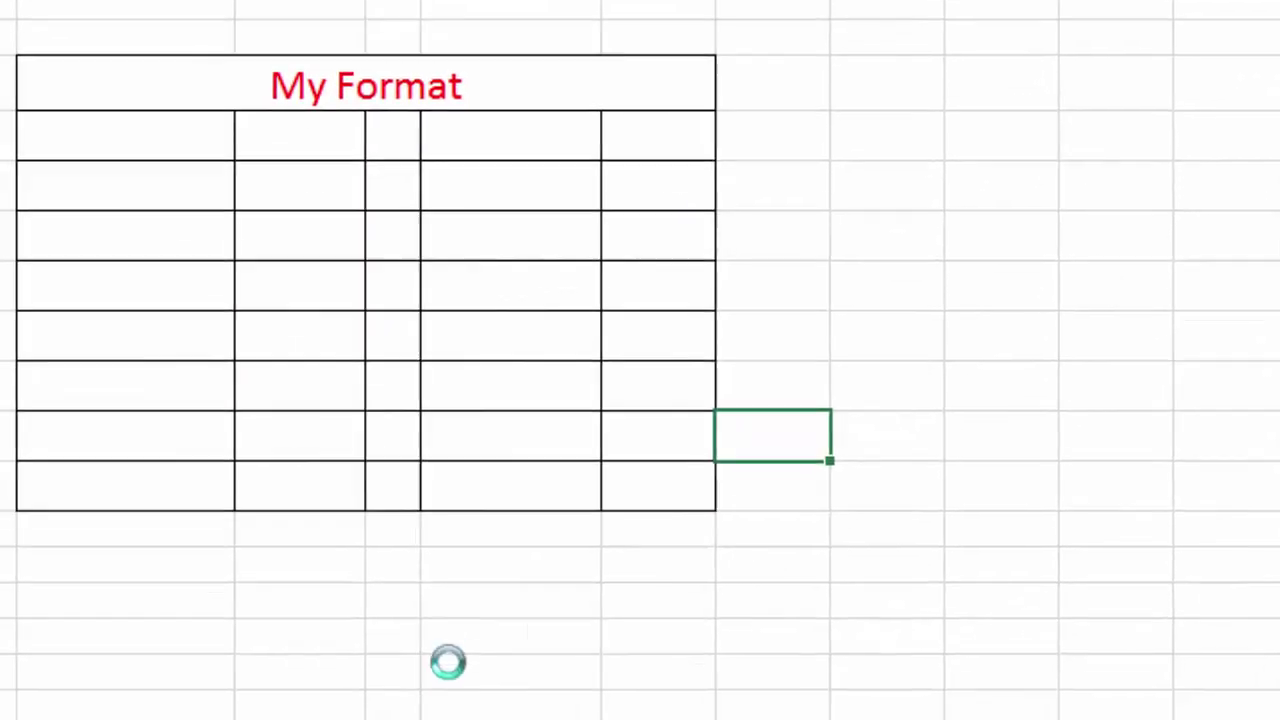
Verify the May tab's sheet commands are available again, then preview the other open workbooks
right_click(427, 677)
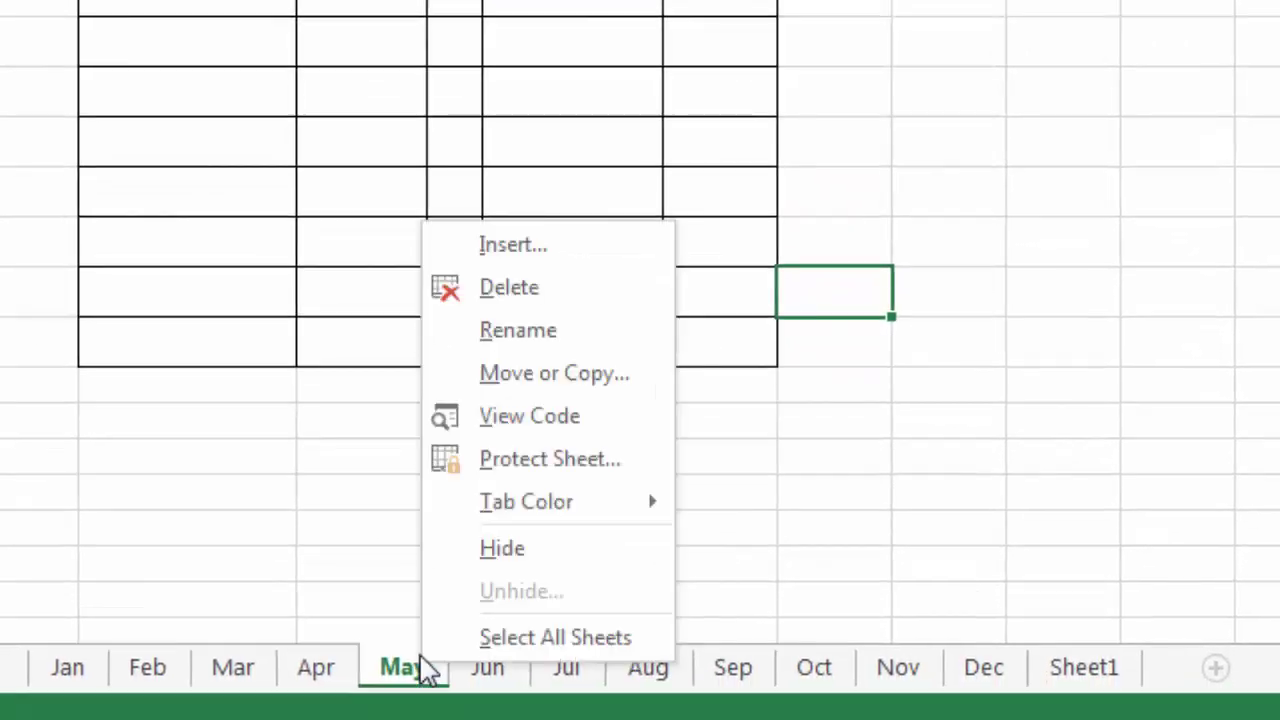
left_click(748, 443)
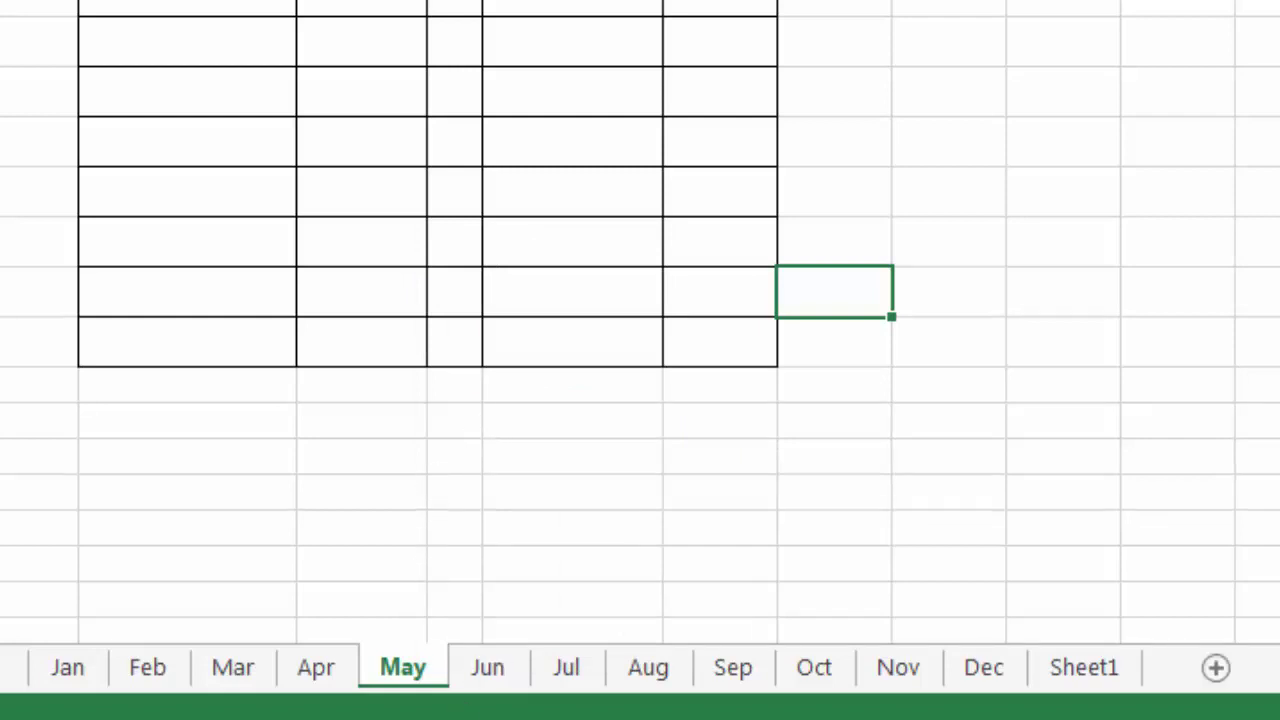
left_click(391, 697)
Switch to the Magic workbook and look over the cells beside the student list
left_click(350, 668)
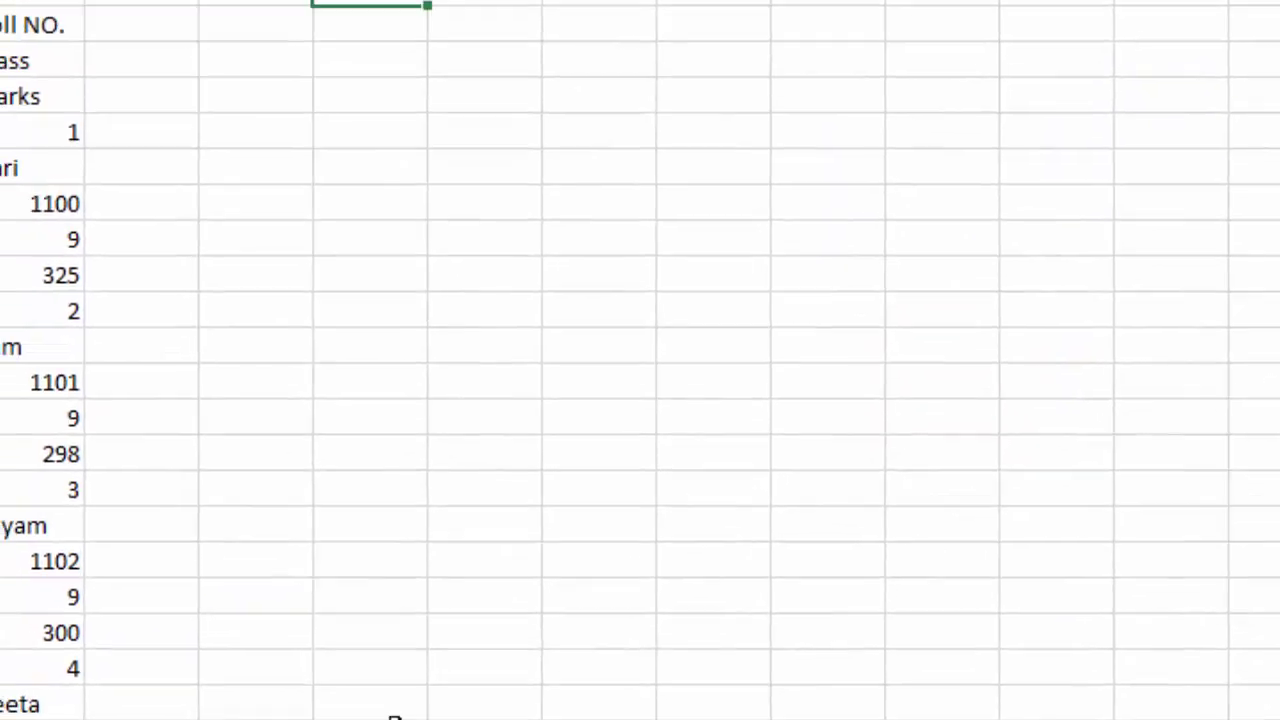
left_click(271, 443)
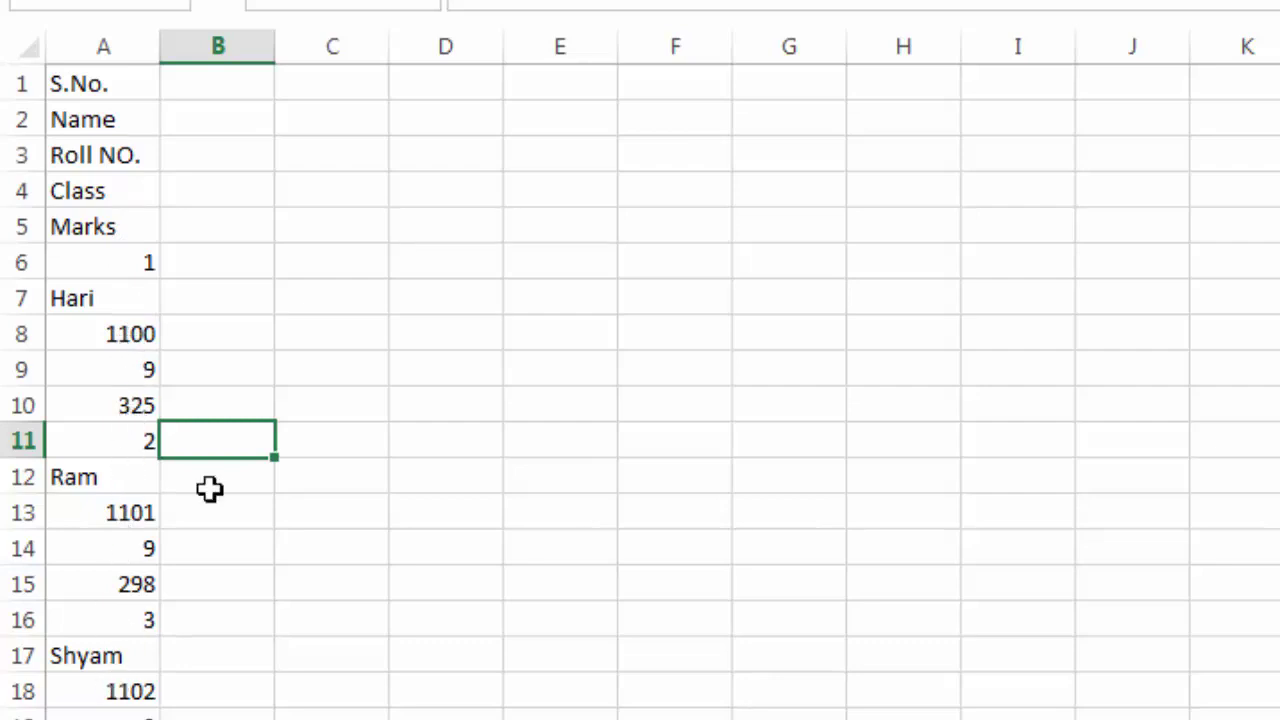
left_click(331, 106)
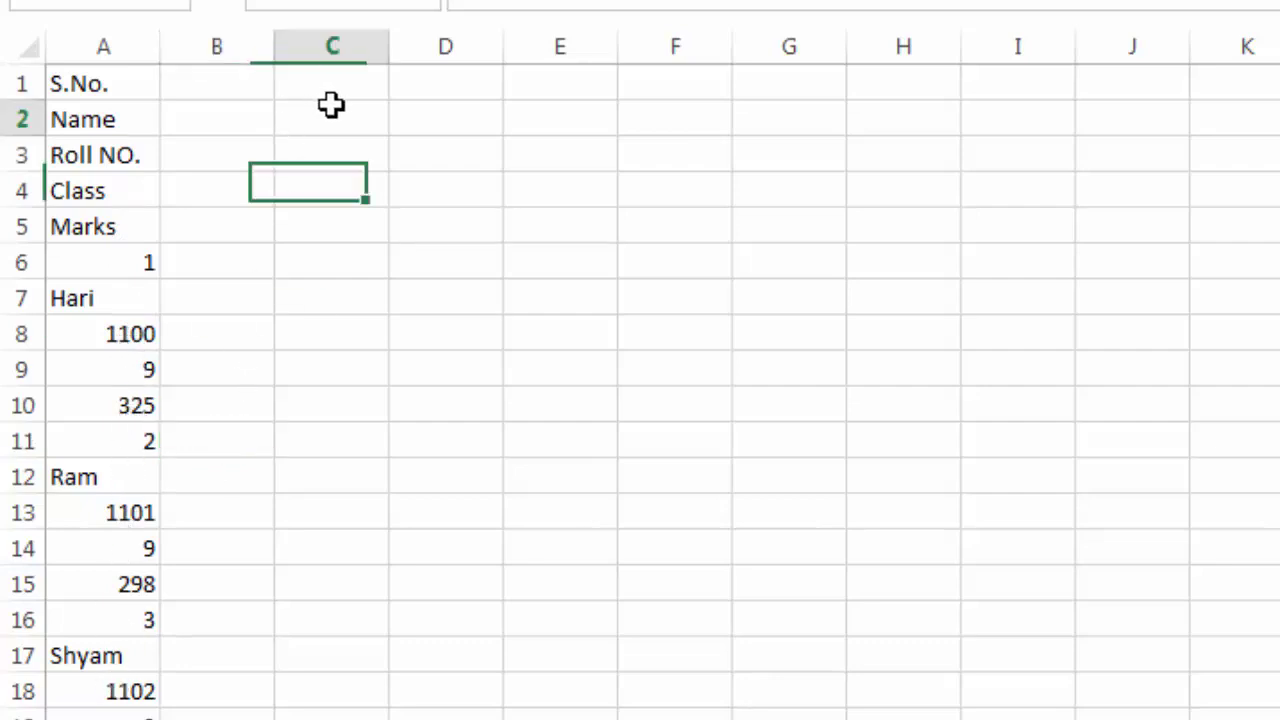
left_click(406, 122)
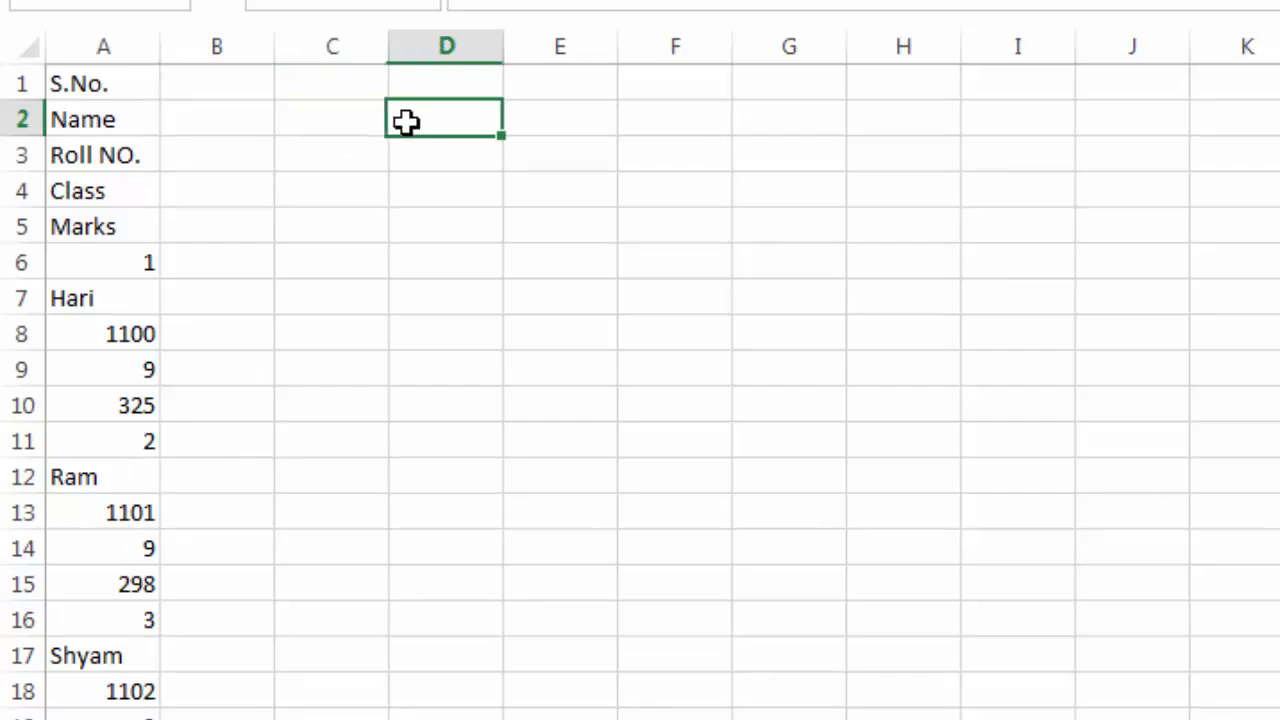
left_click(538, 121)
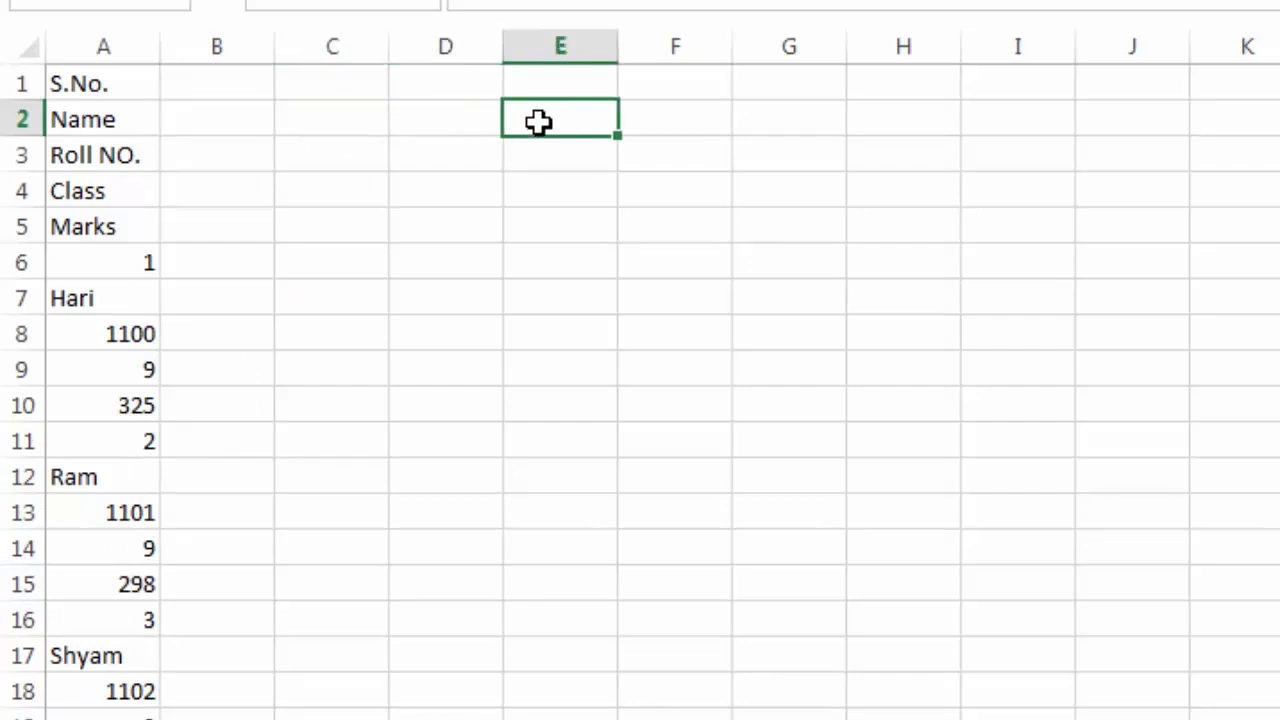
left_click(465, 118)
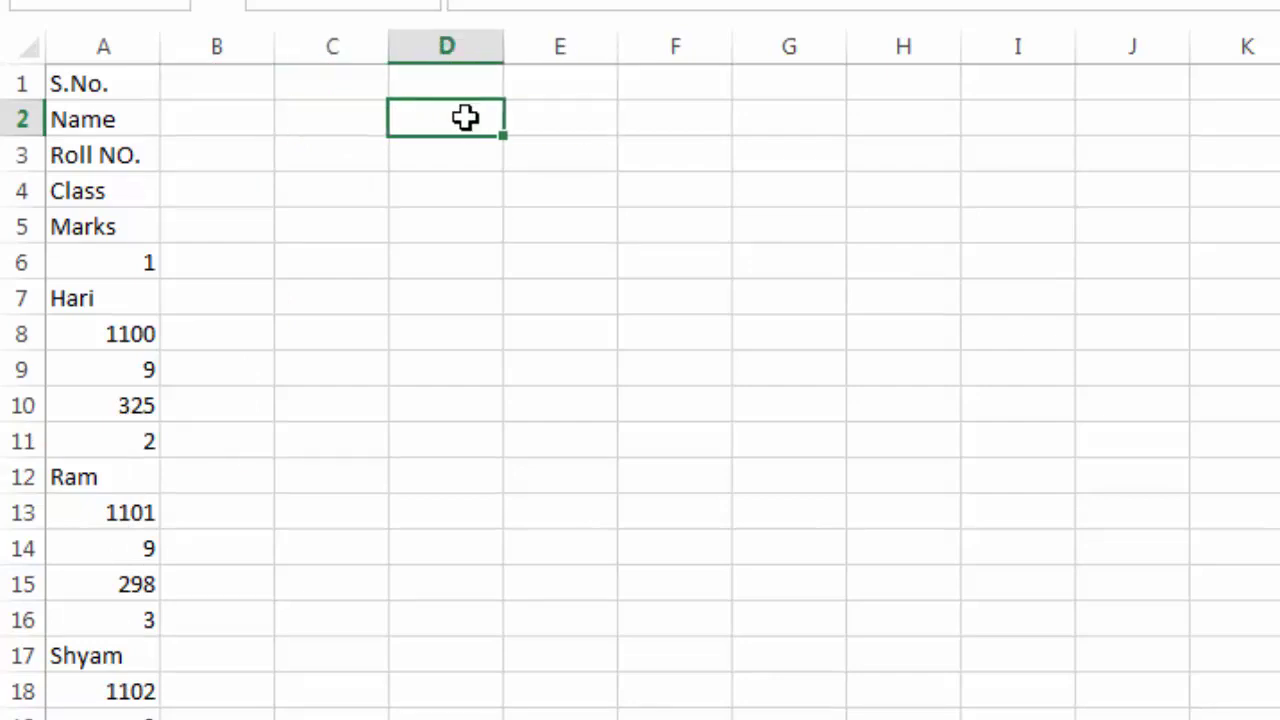
Copy the headings A1:A4 and paste them transposed across E1:H1
left_click(118, 90)
key("ctrl+shift+Down")
key("ctrl+c")
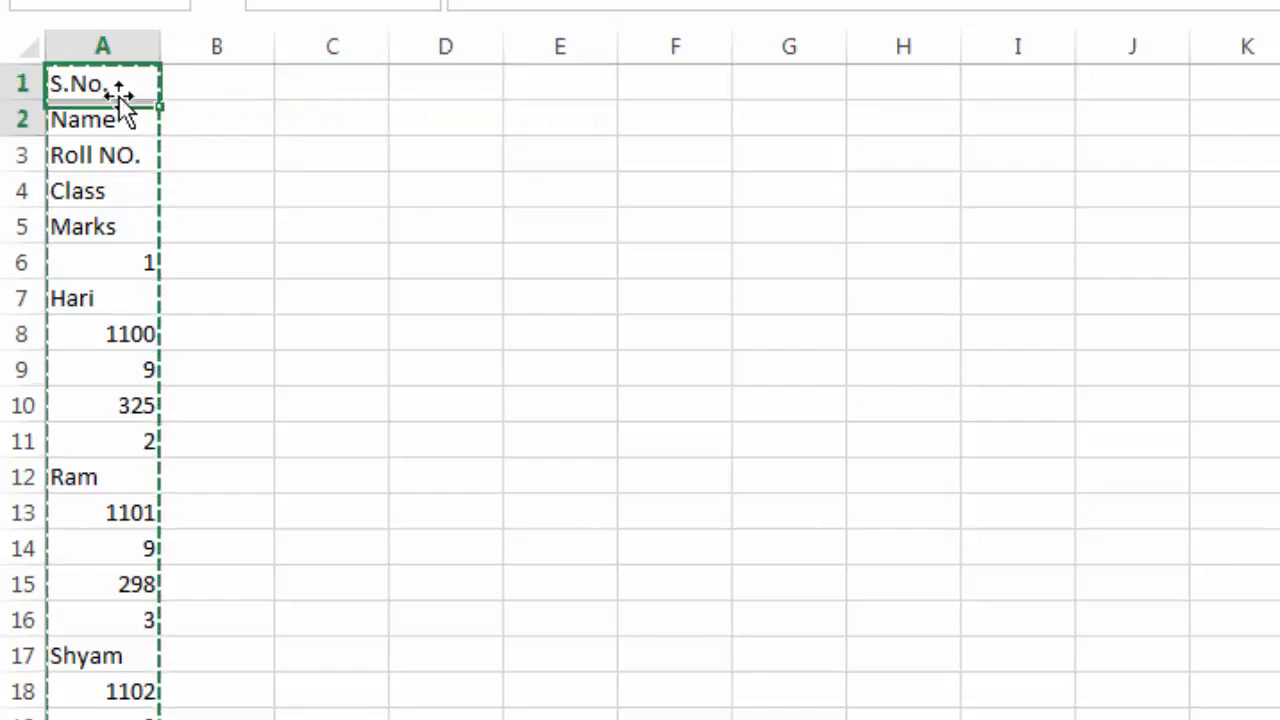
key("shift+Down")
key("shift+Down")
key("shift+Down")
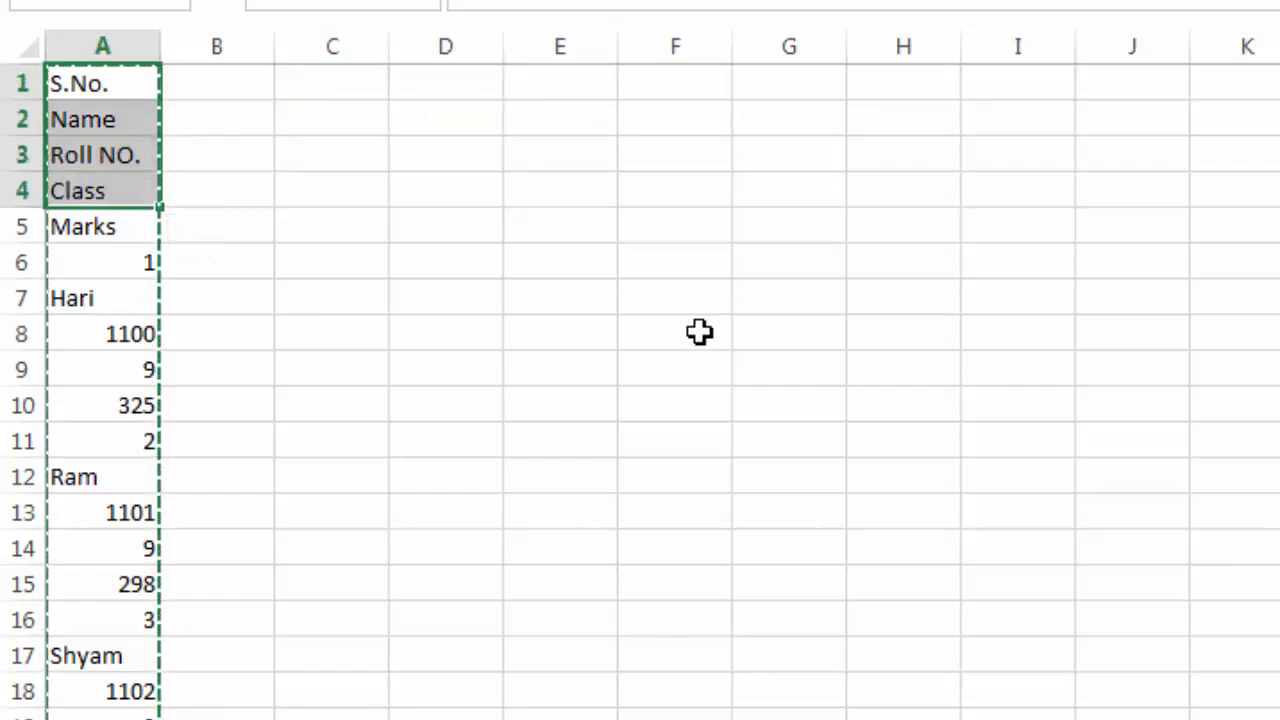
key("ctrl+c")
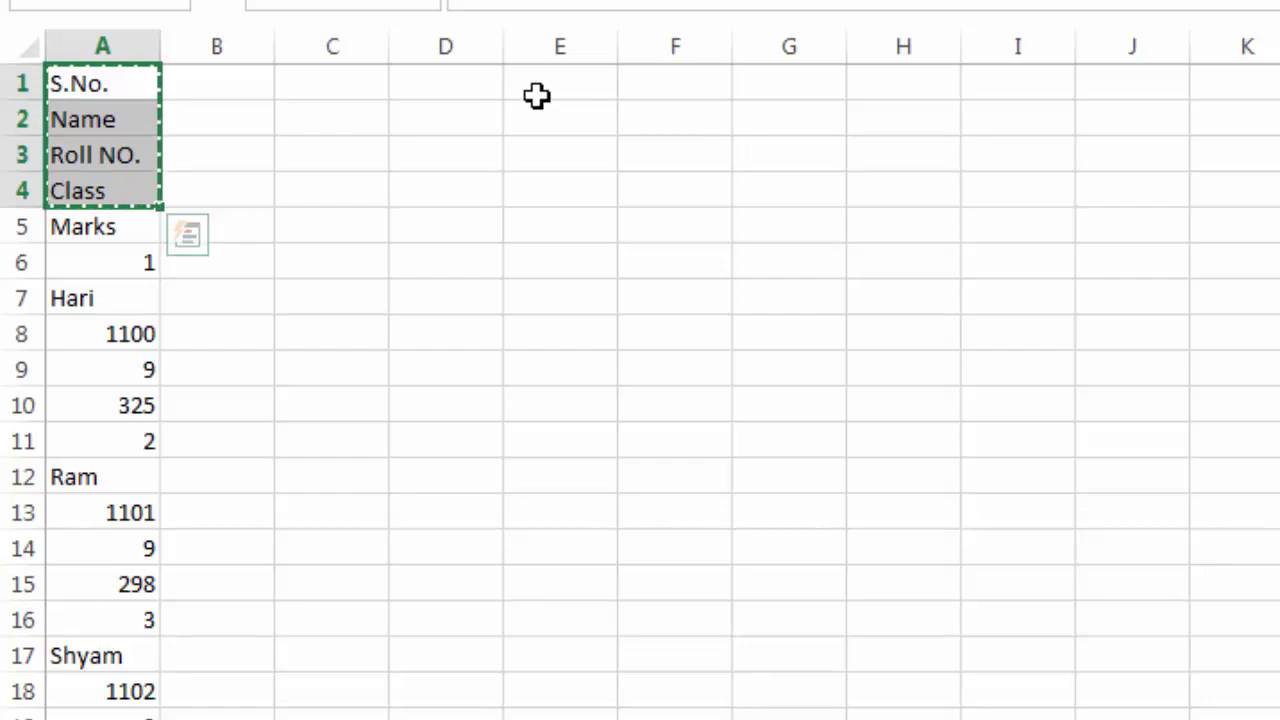
left_click(537, 91)
right_click(541, 91)
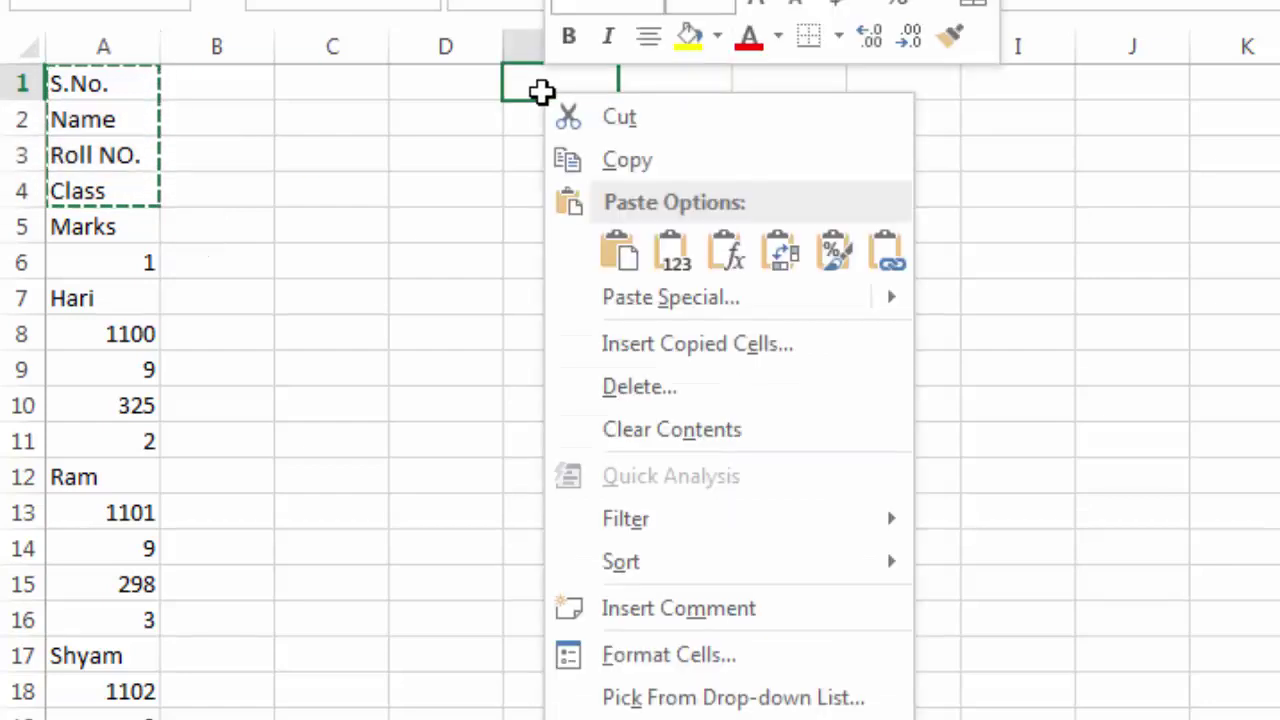
left_click(641, 302)
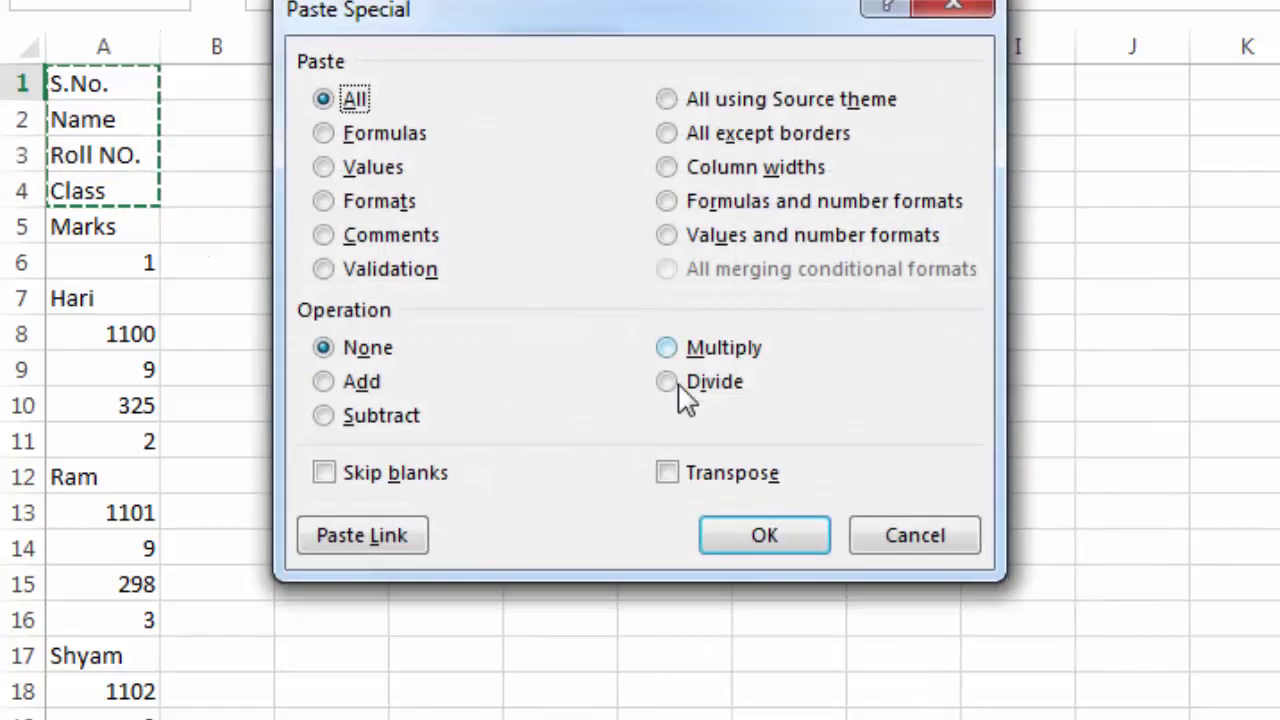
left_click(698, 478)
left_click(730, 540)
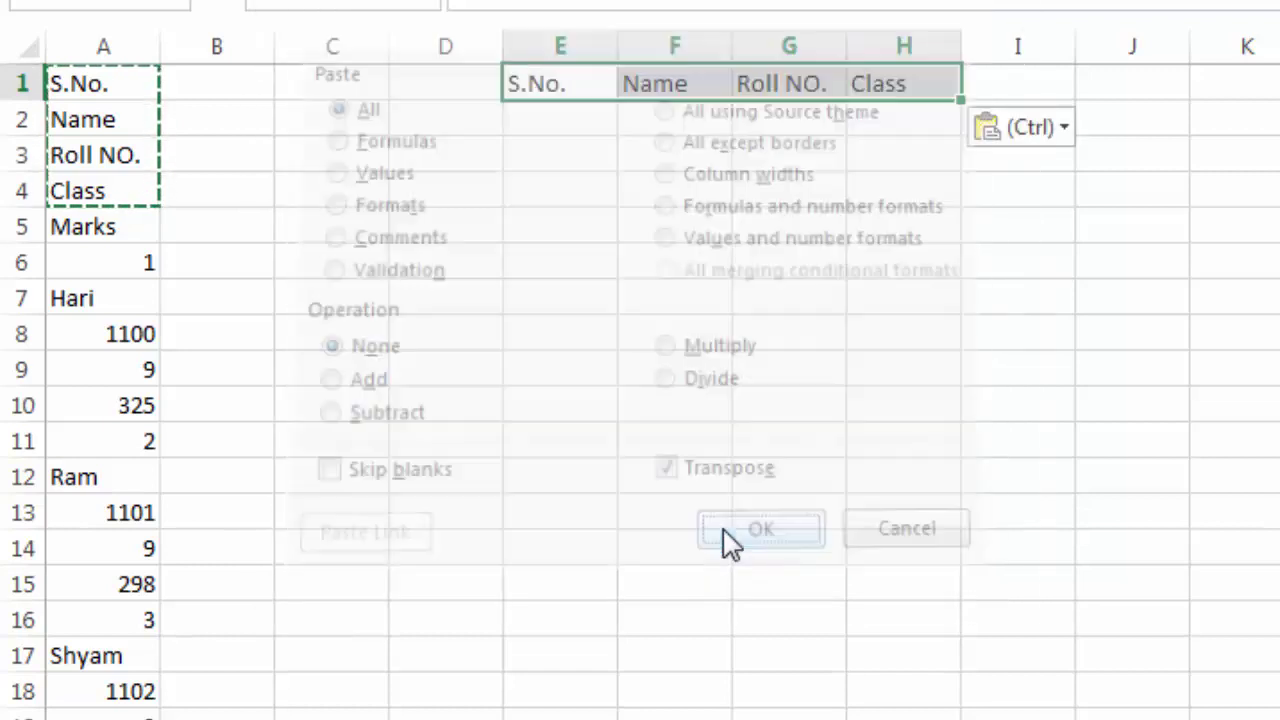
Copy the first student's record A6:A9 and paste it transposed across E2:H2
left_click(128, 232)
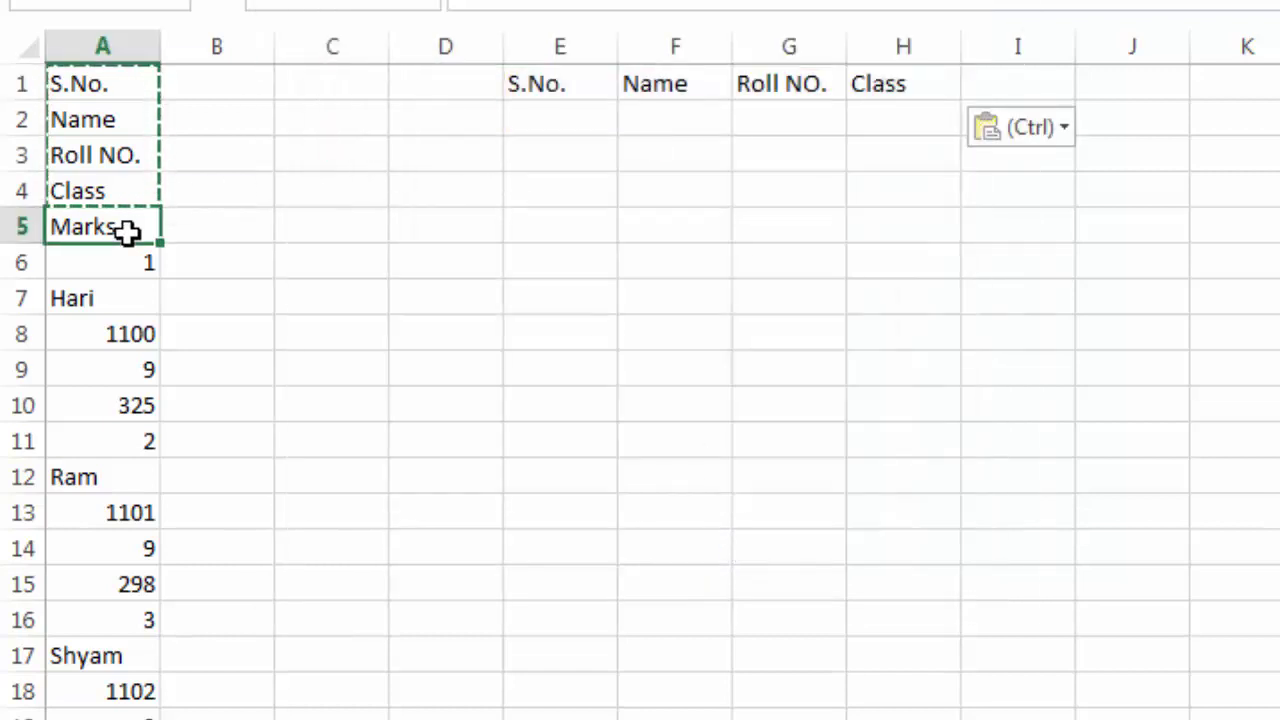
key("Down")
key("shift+Down")
key("shift+Down")
key("shift+Down")
key("ctrl+c")
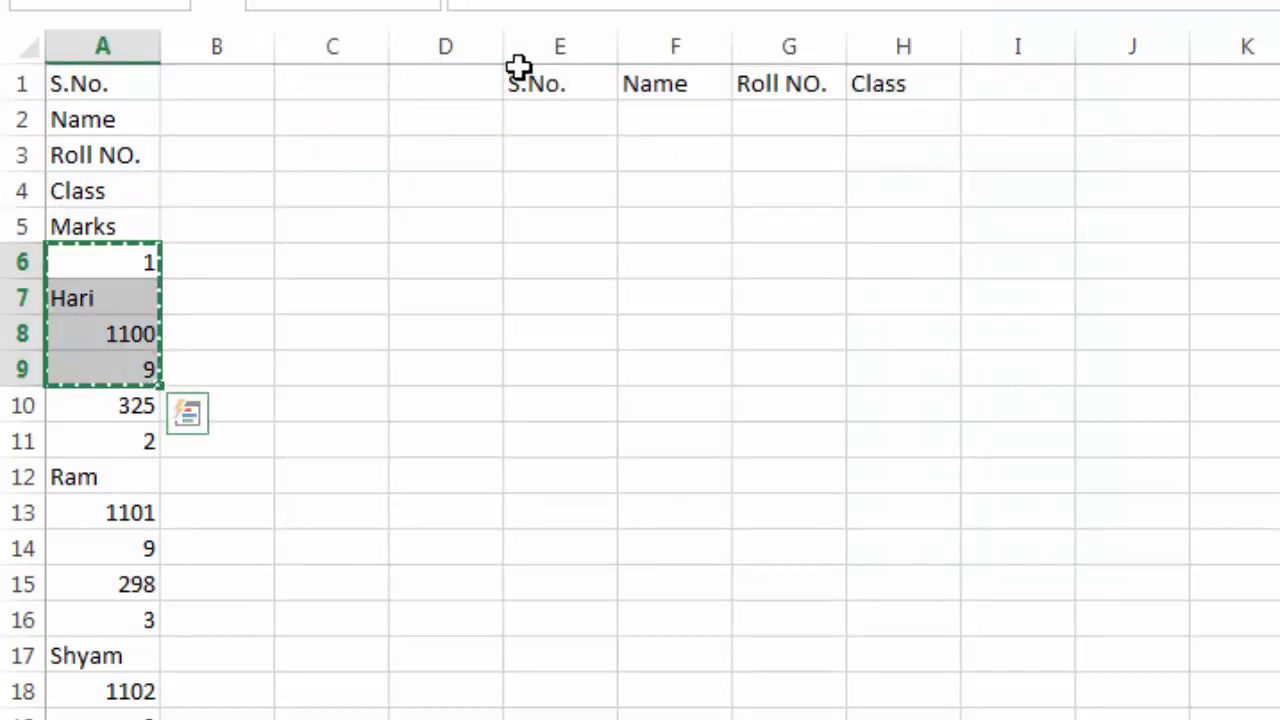
left_click(551, 111)
right_click(551, 111)
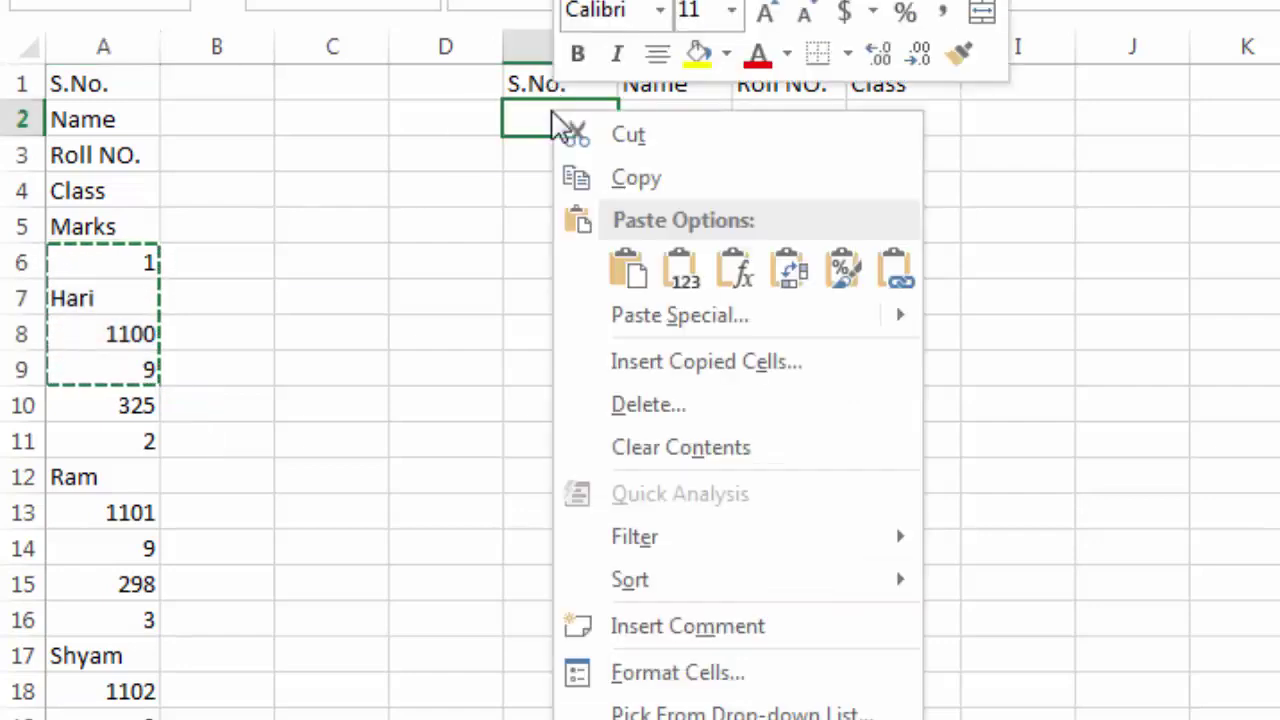
key("s")
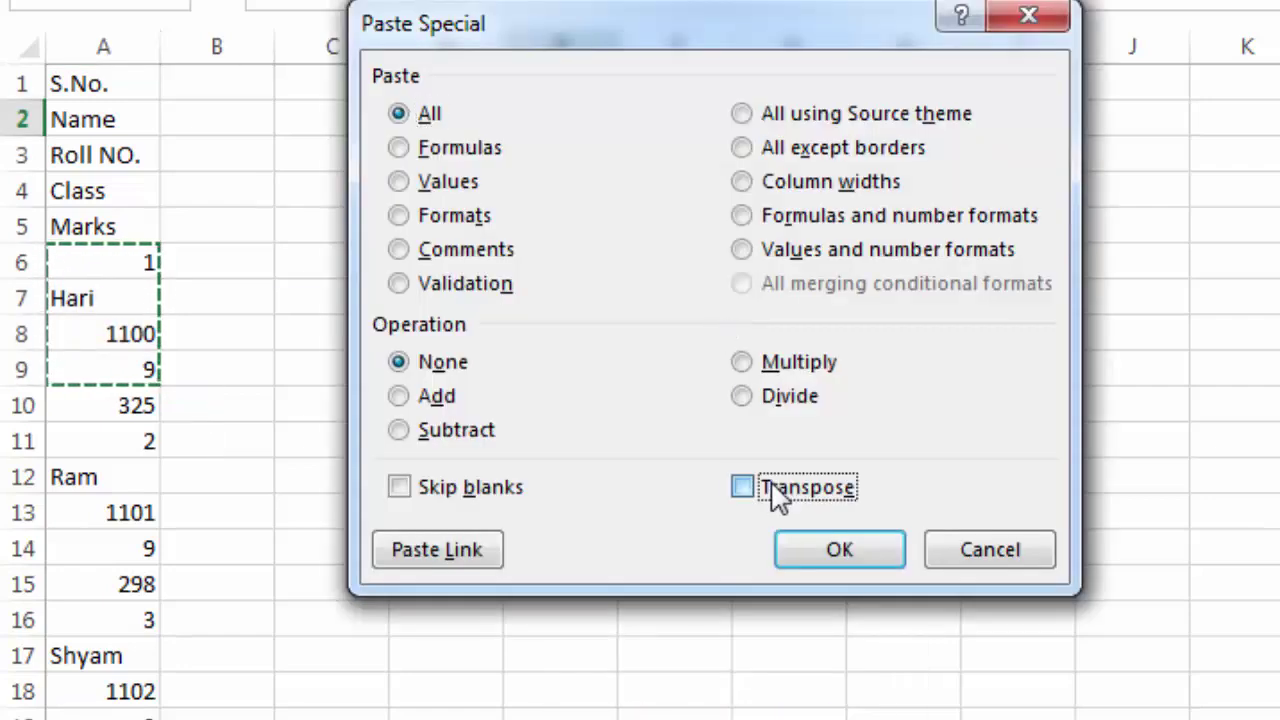
left_click(782, 492)
left_click(814, 548)
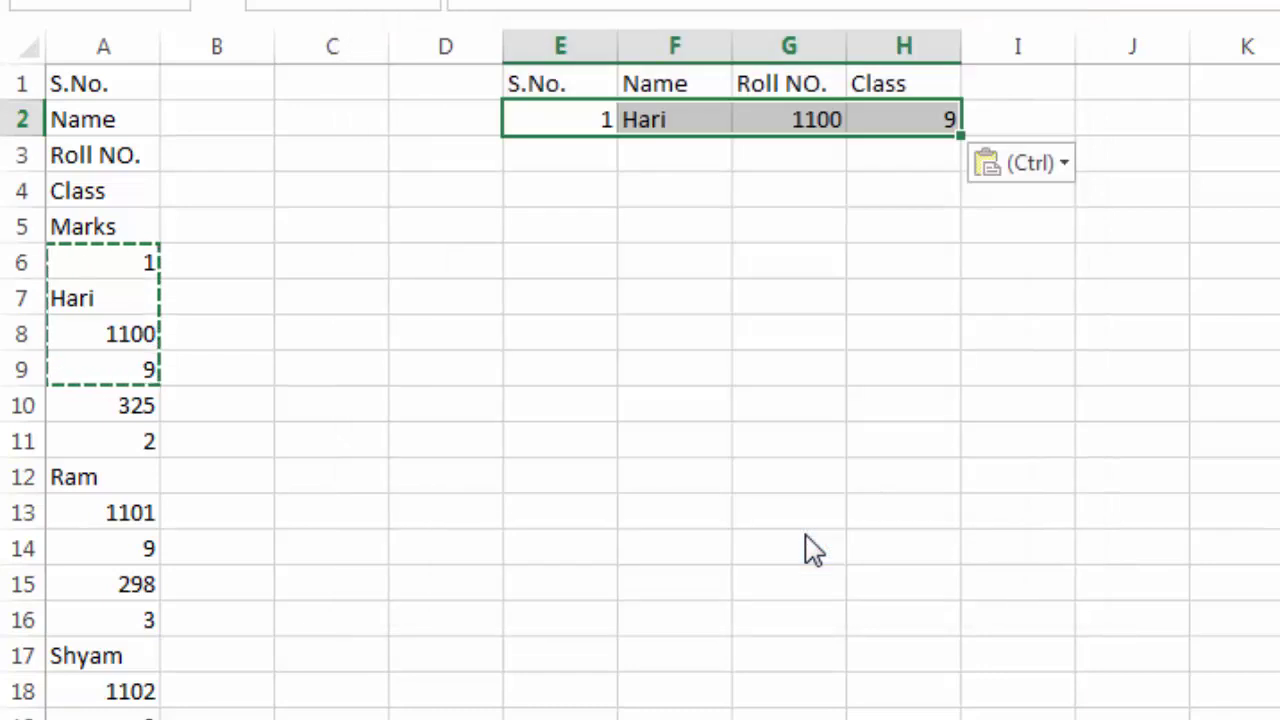
left_click(752, 286)
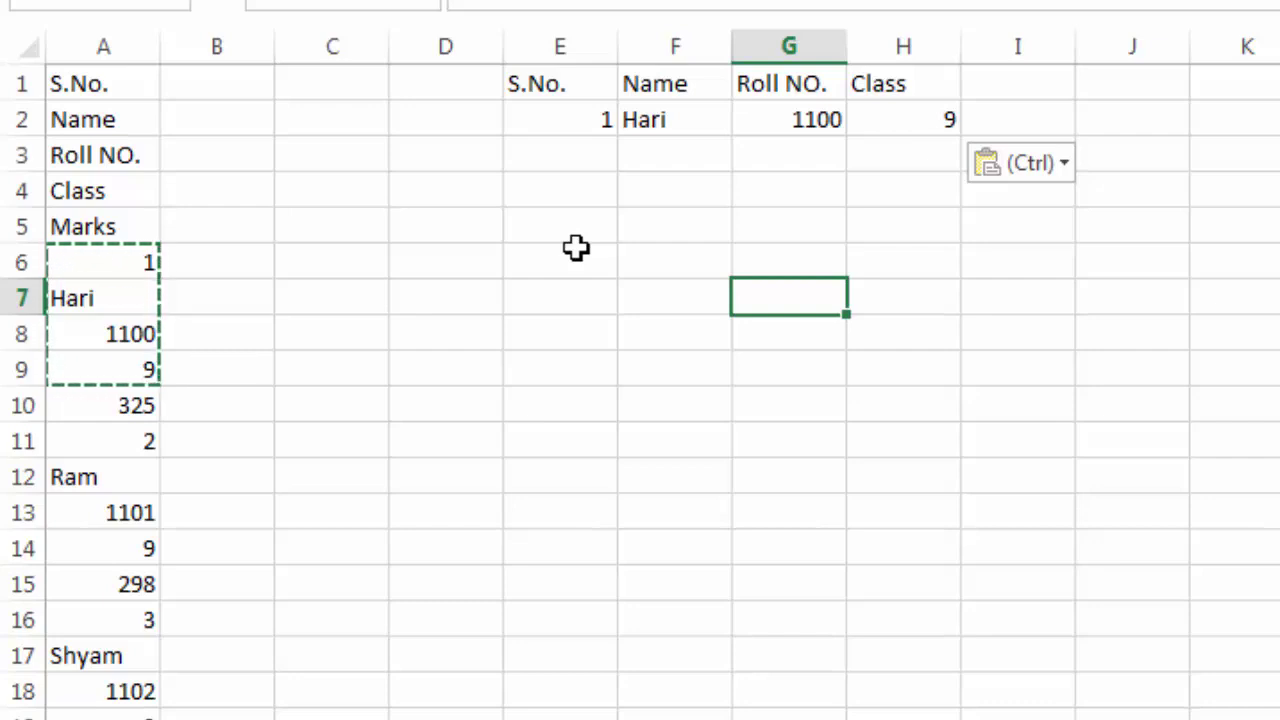
Enter test reference formulas =A1 in E4 and =A2 in F4
left_click(553, 187)
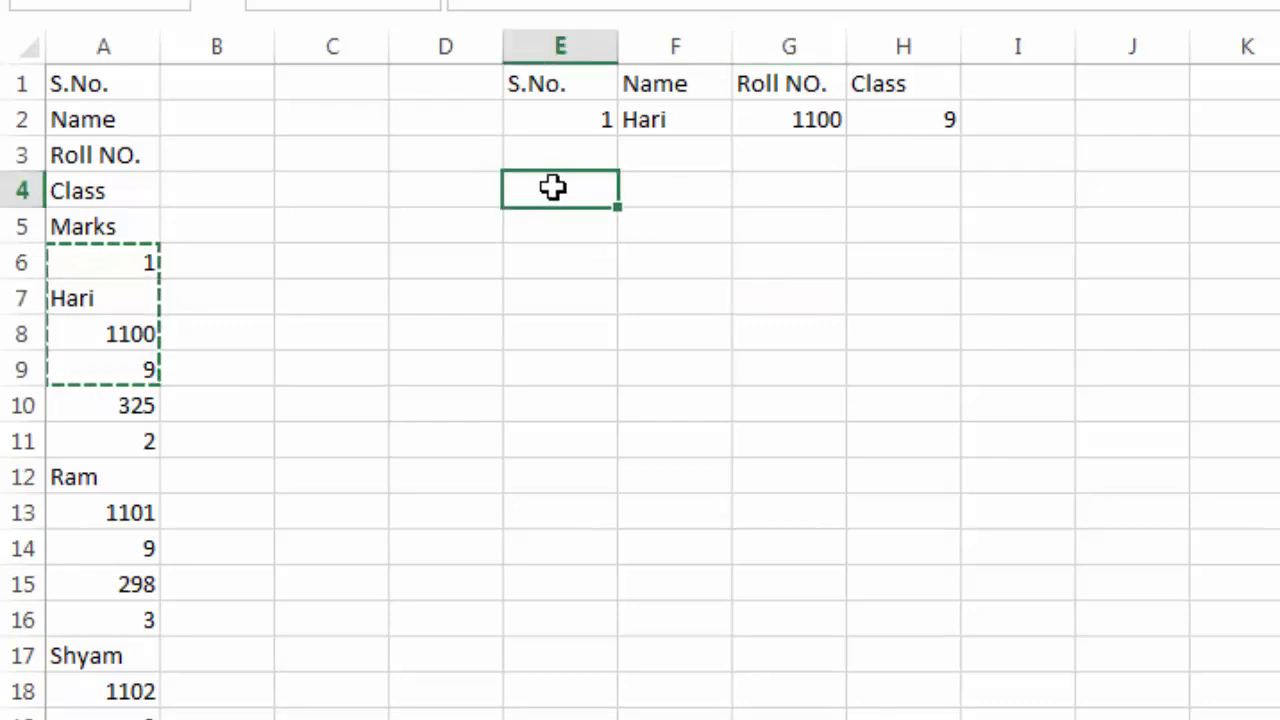
type("=")
left_click(136, 93)
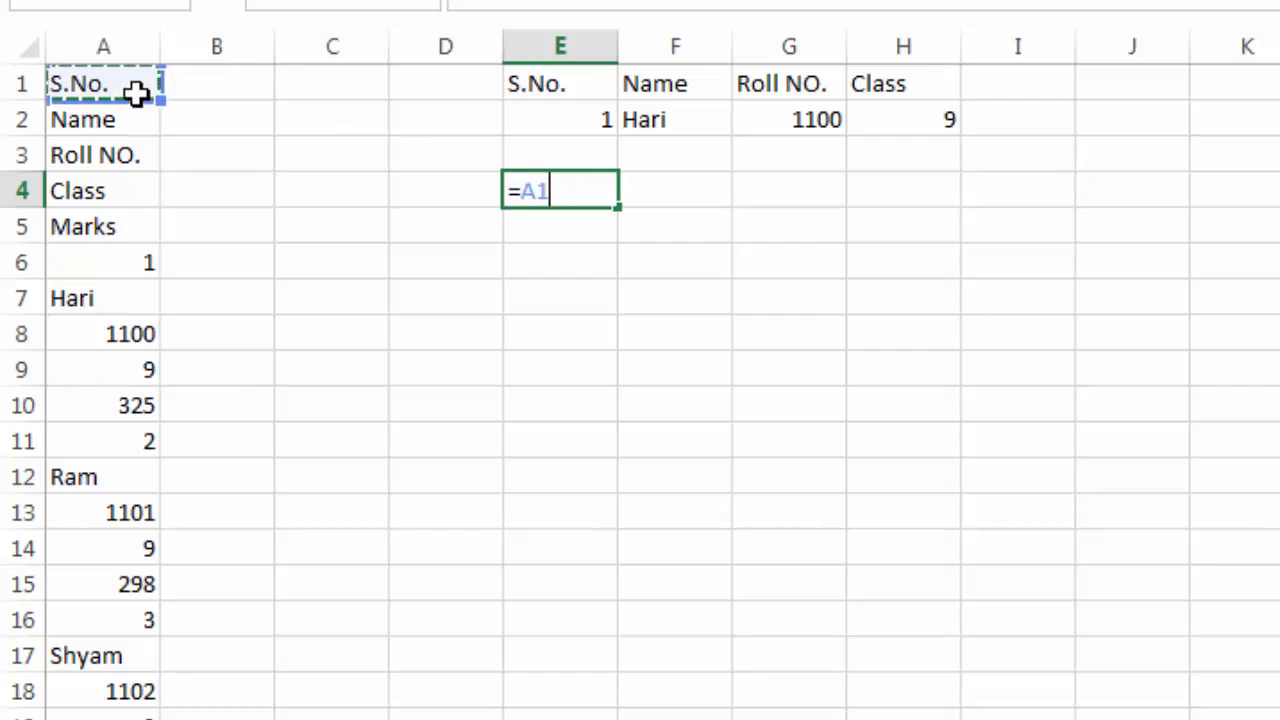
key("Return")
key("Right")
key("Up")
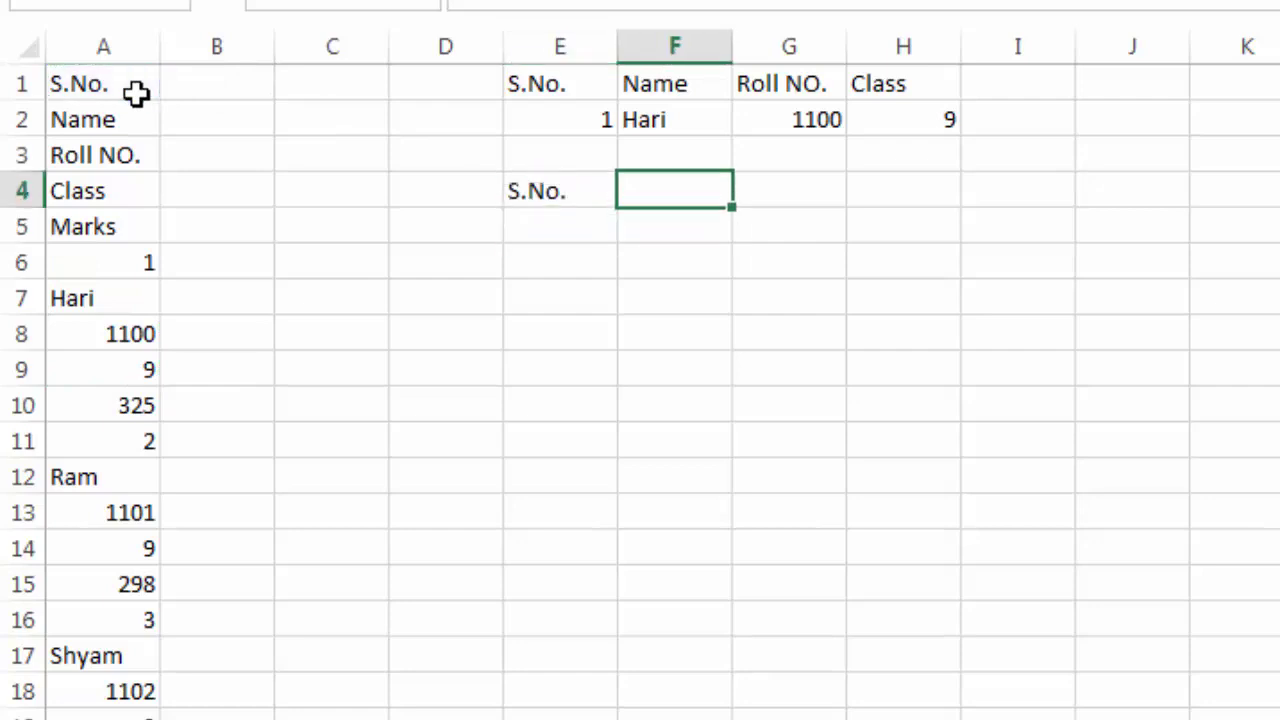
type("=")
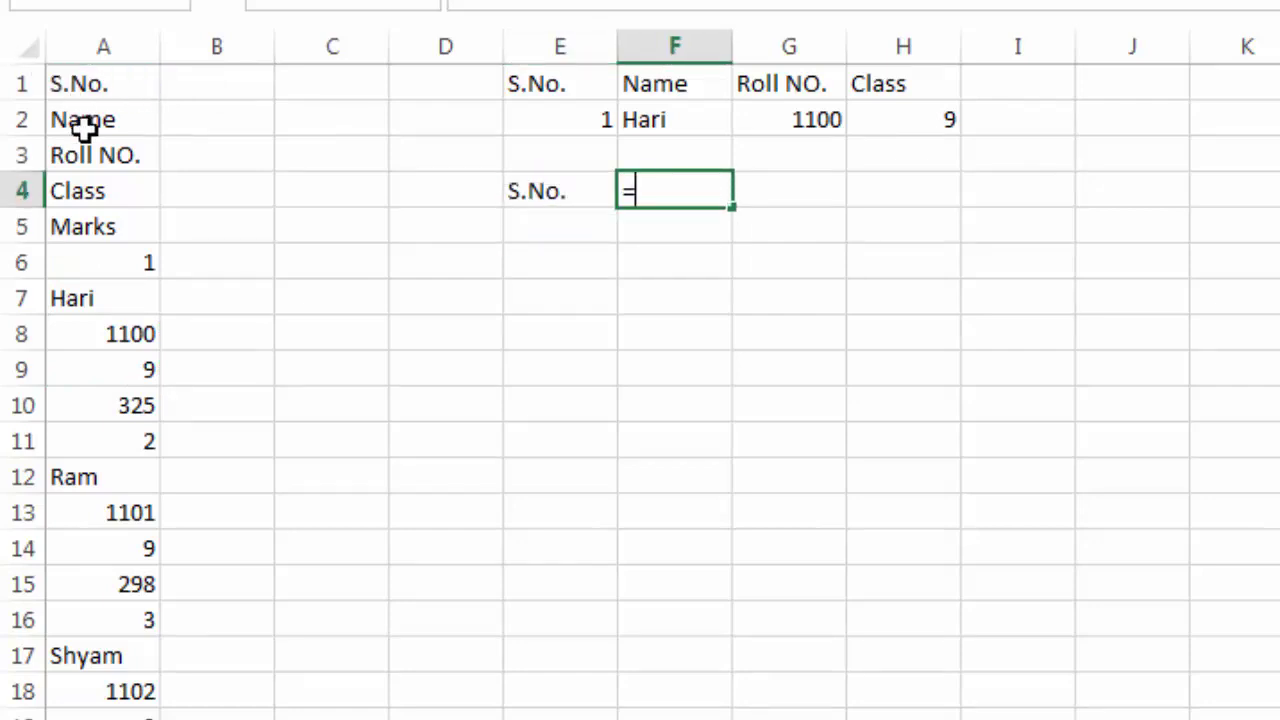
left_click(84, 124)
key("Return")
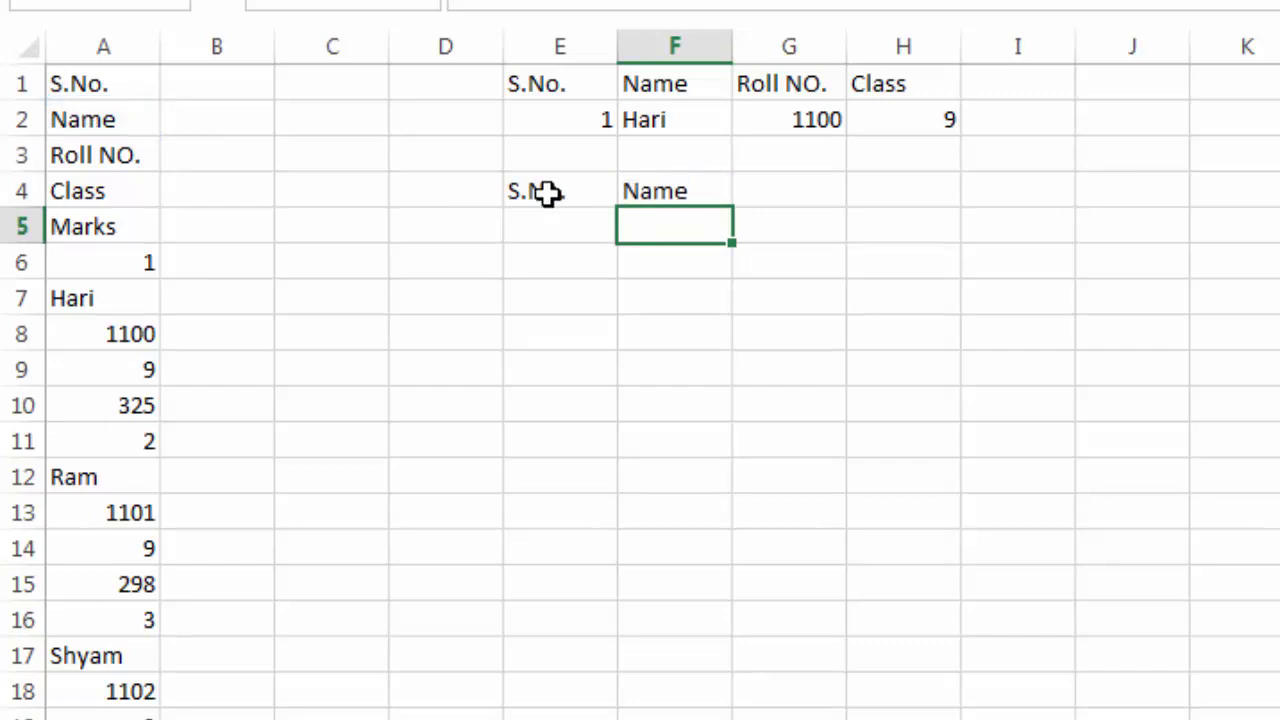
Select E1:H4 and delete all its contents
key("Left")
key("Up")
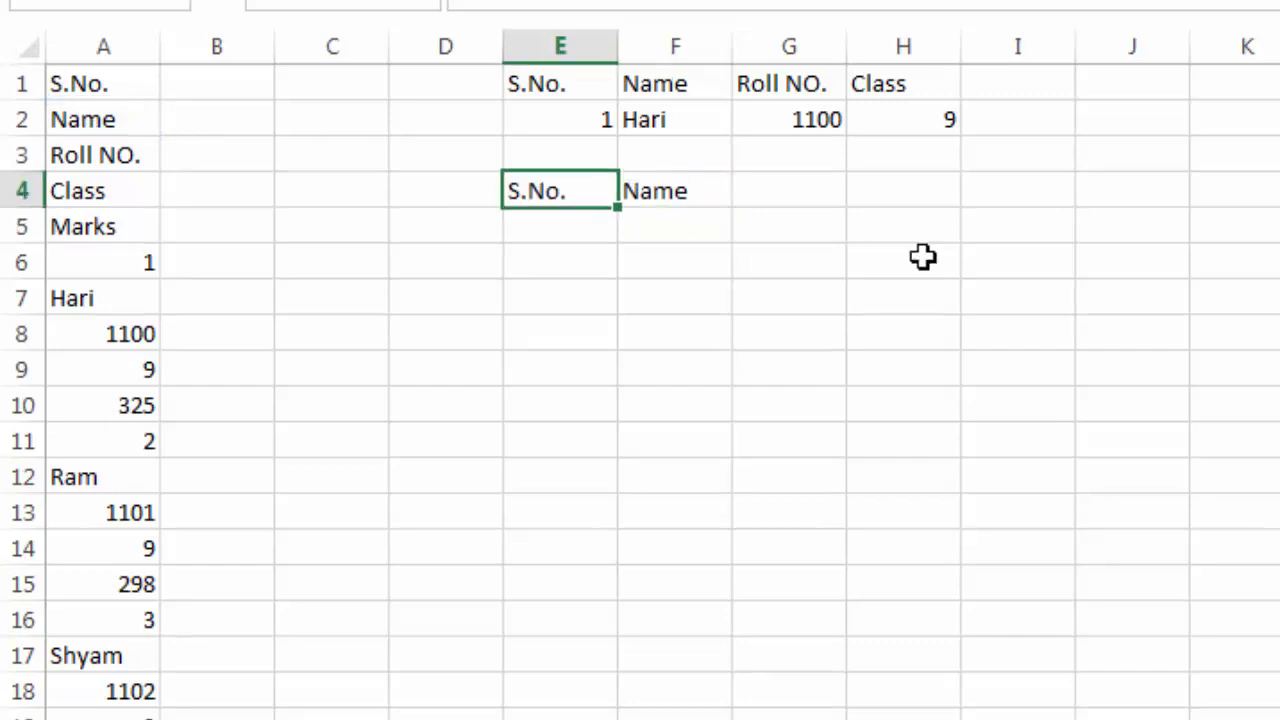
key("shift+Up")
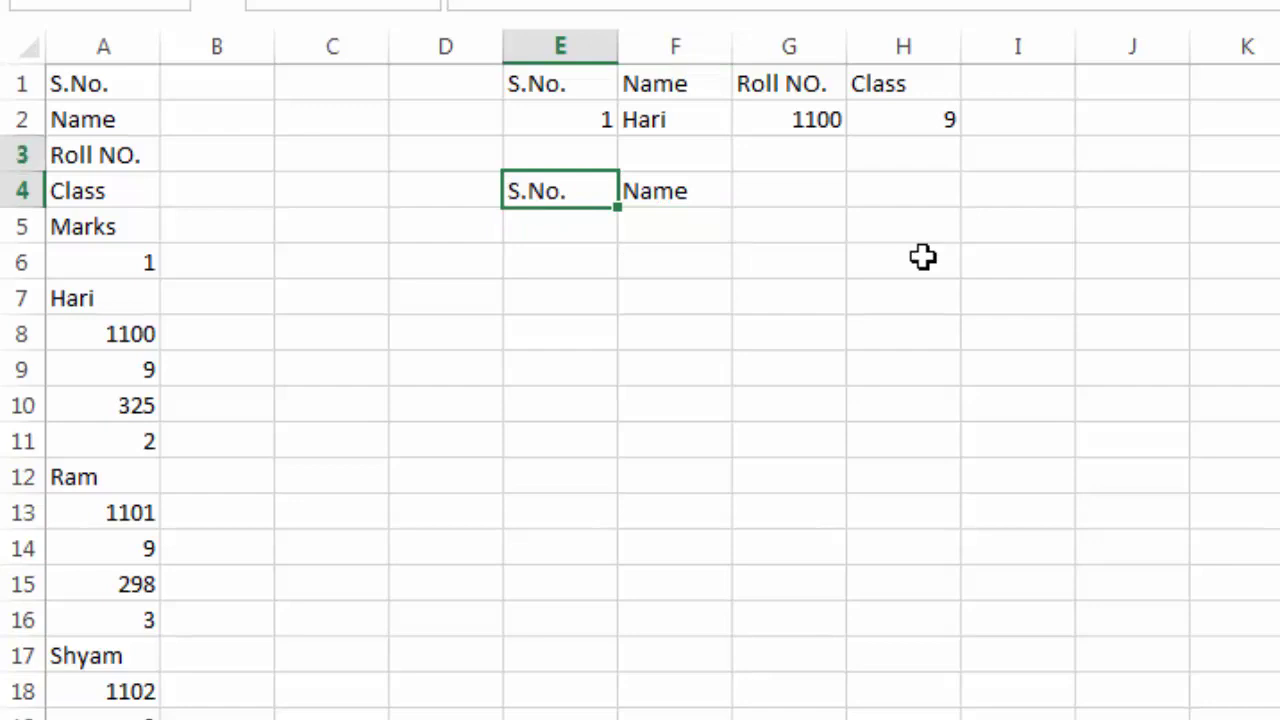
key("shift+Up")
key("shift+Up")
key("shift+Right")
key("shift+Right")
key("shift+Right")
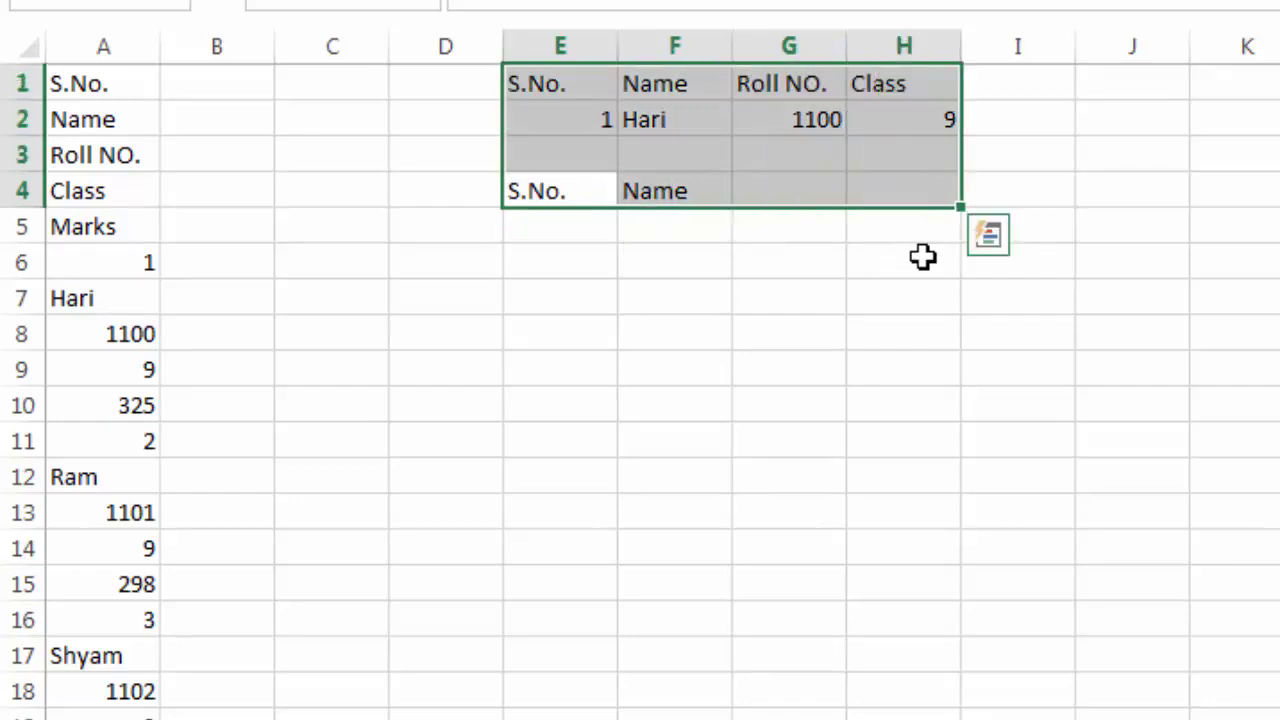
key("Delete")
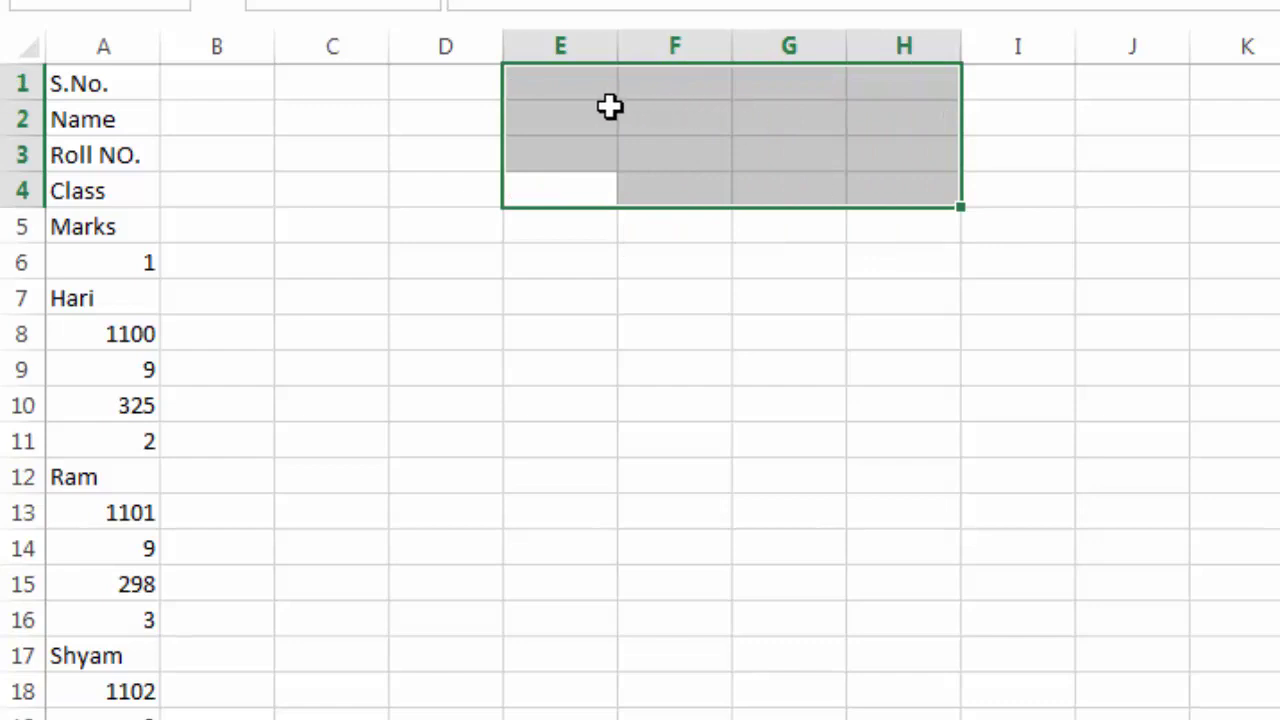
left_click(567, 103)
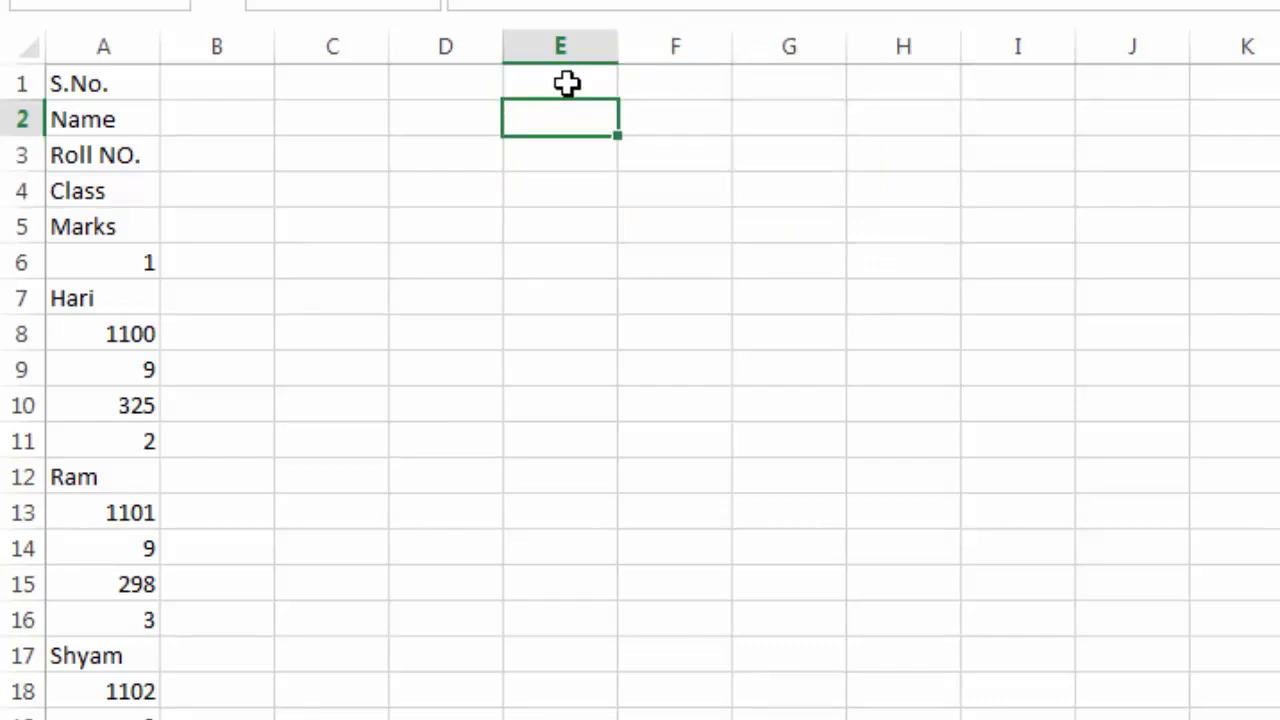
Enter placeholders mka1 through mka5 across E1:I1
left_click(569, 83)
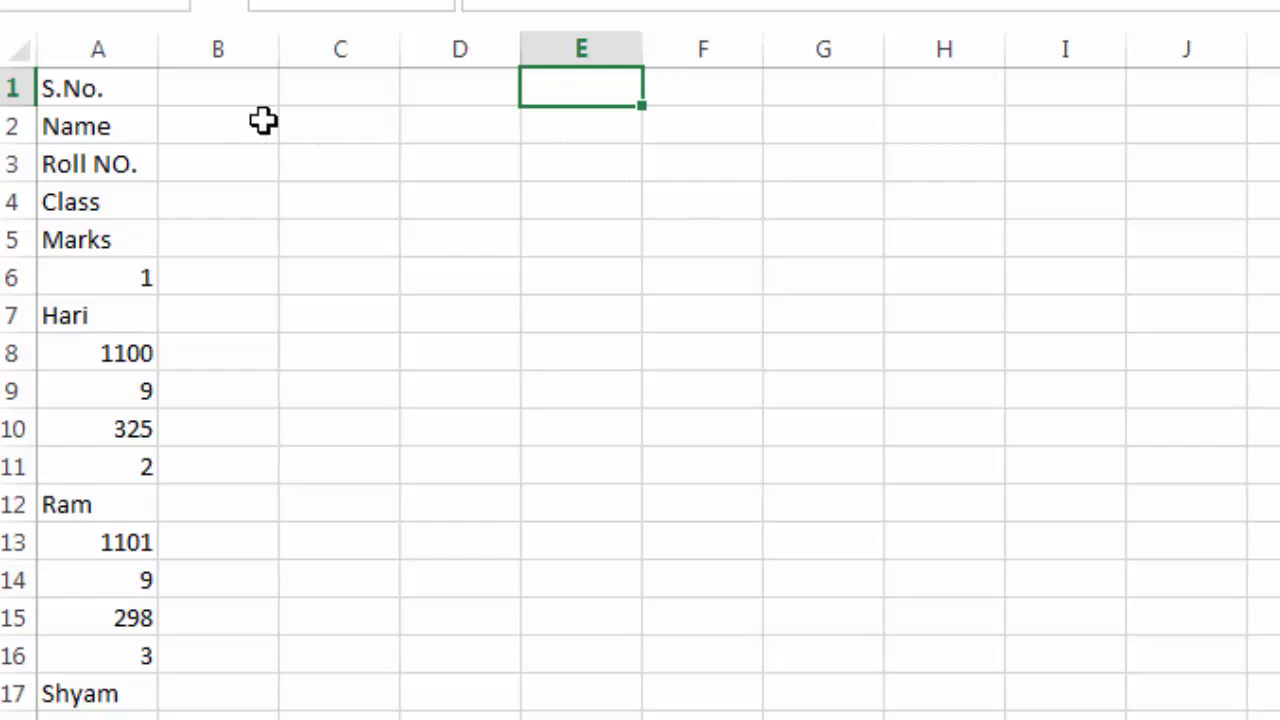
left_click(690, 99)
left_click(785, 100)
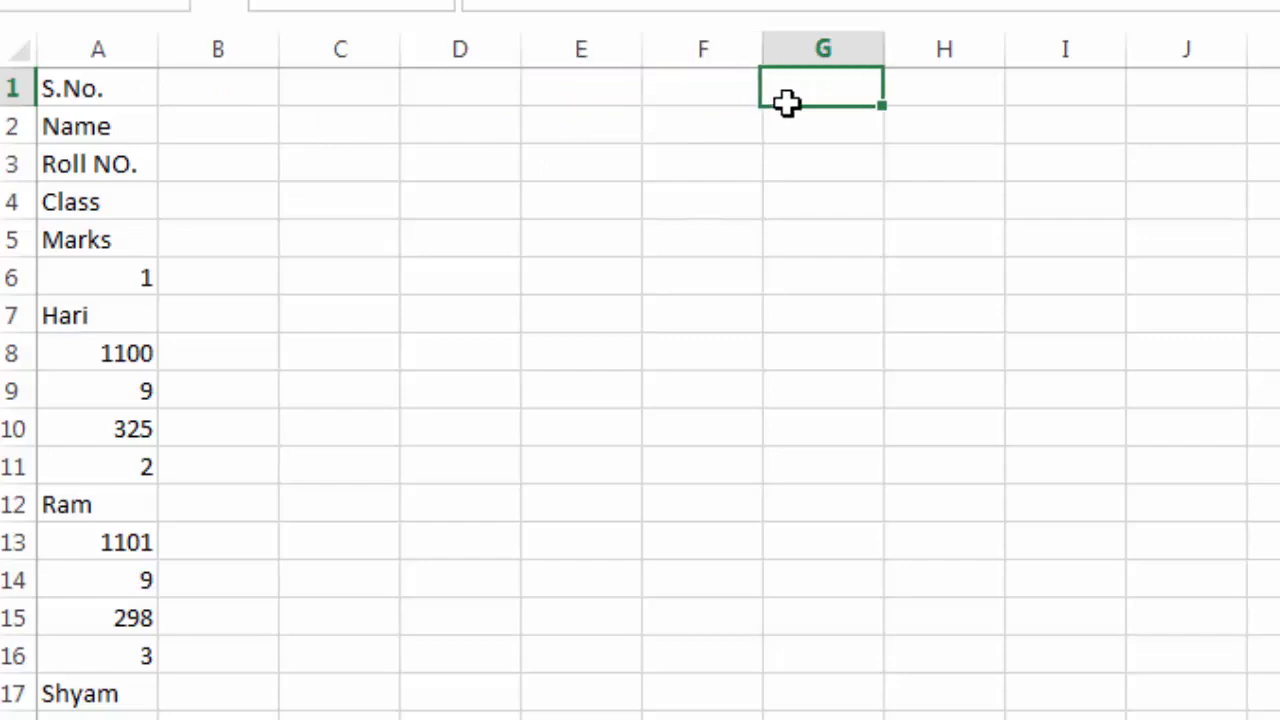
left_click(954, 91)
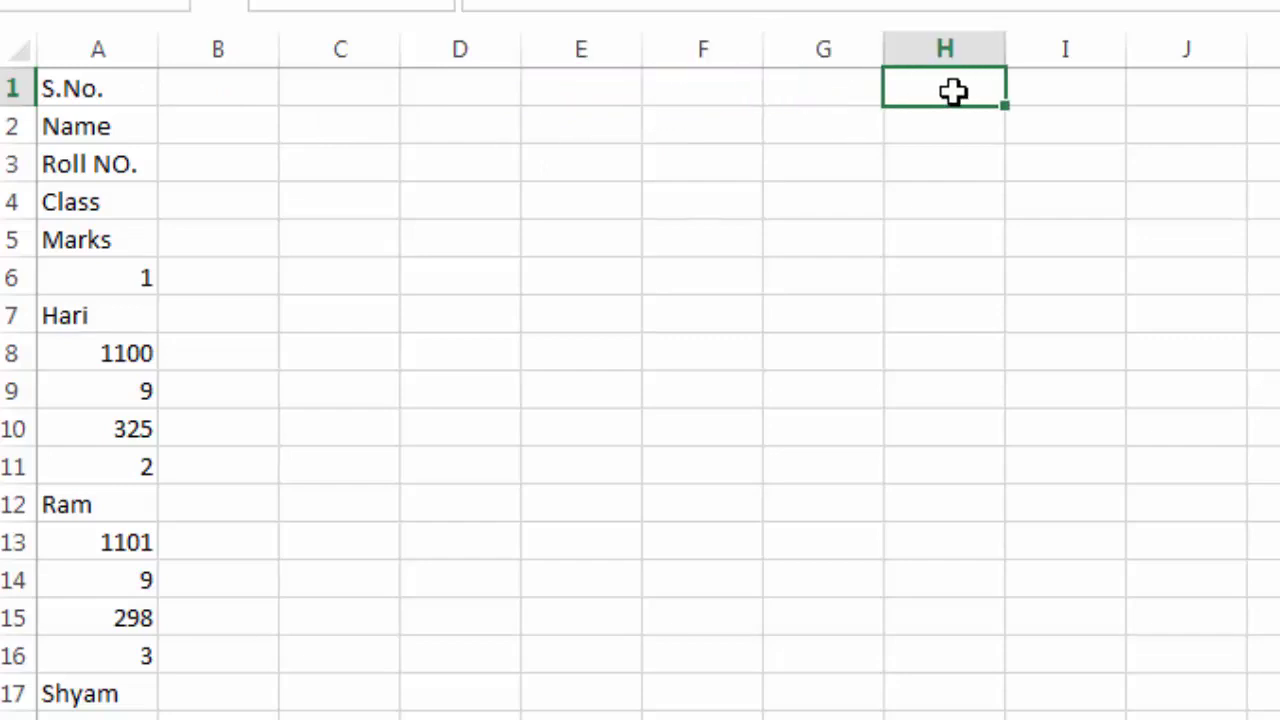
left_click(571, 86)
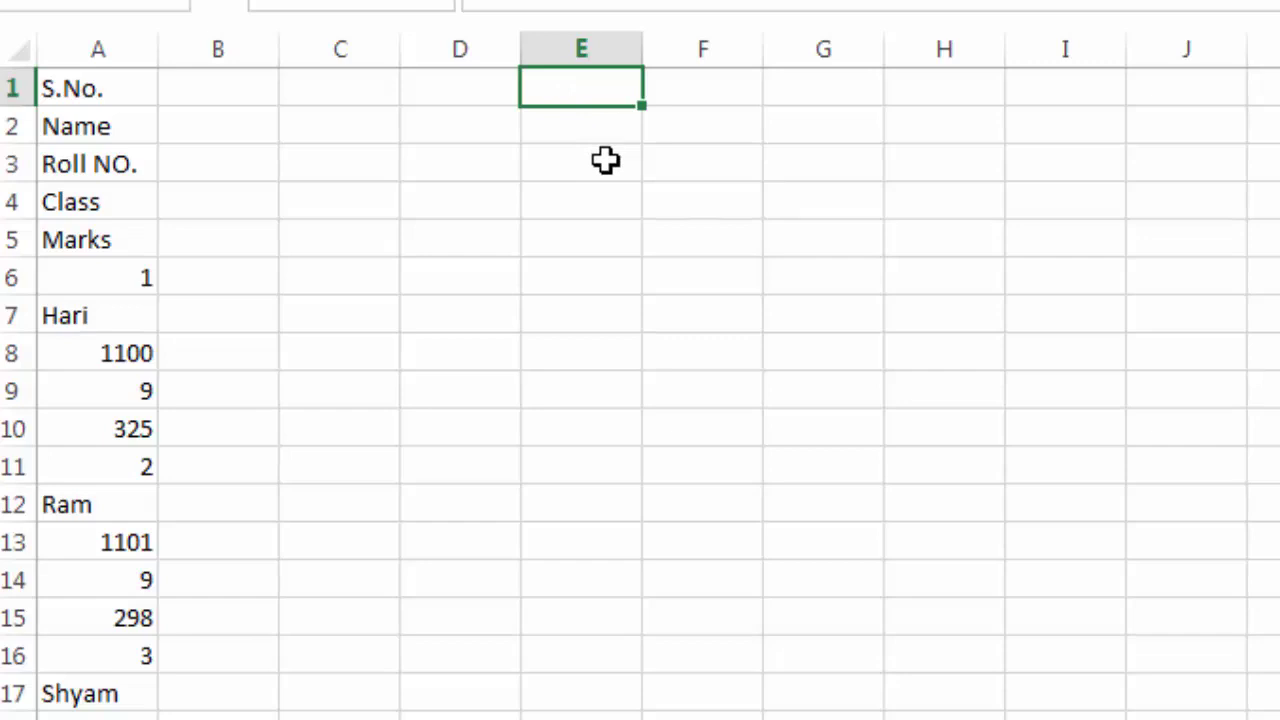
type("mk")
type("a")
type("1")
key("Tab")
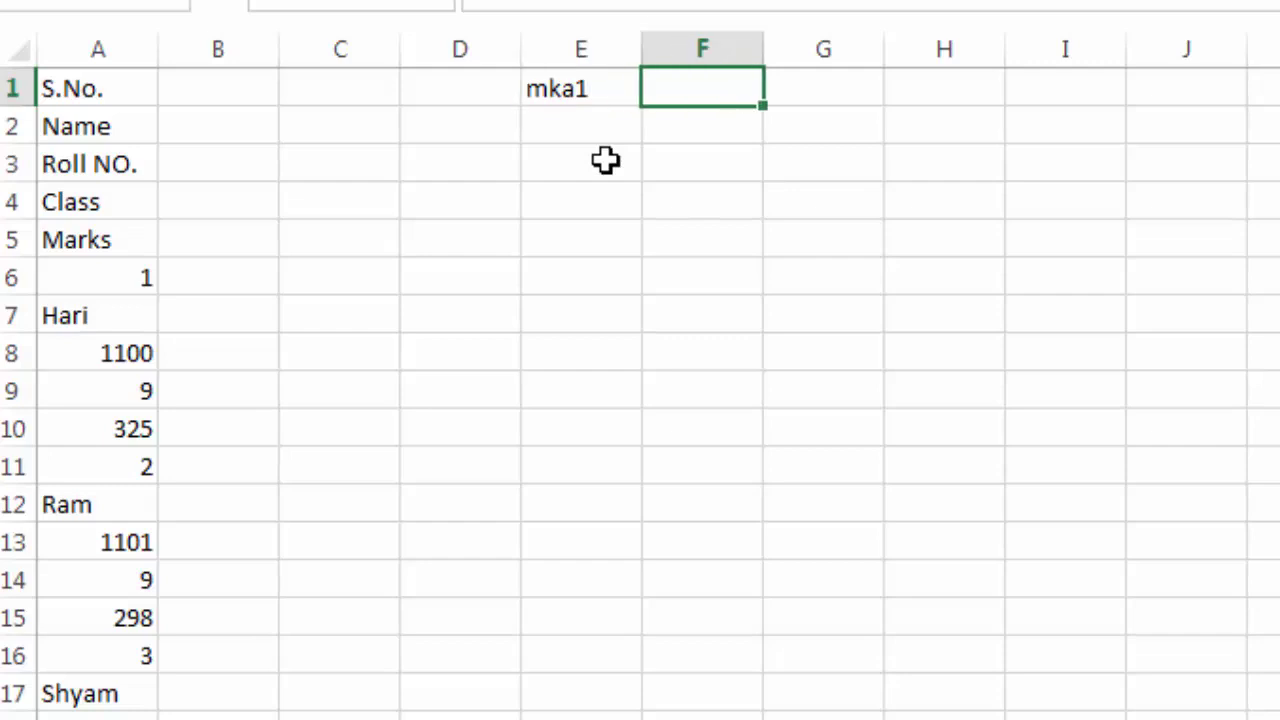
type("mka")
type("2")
key("Tab")
type("mk")
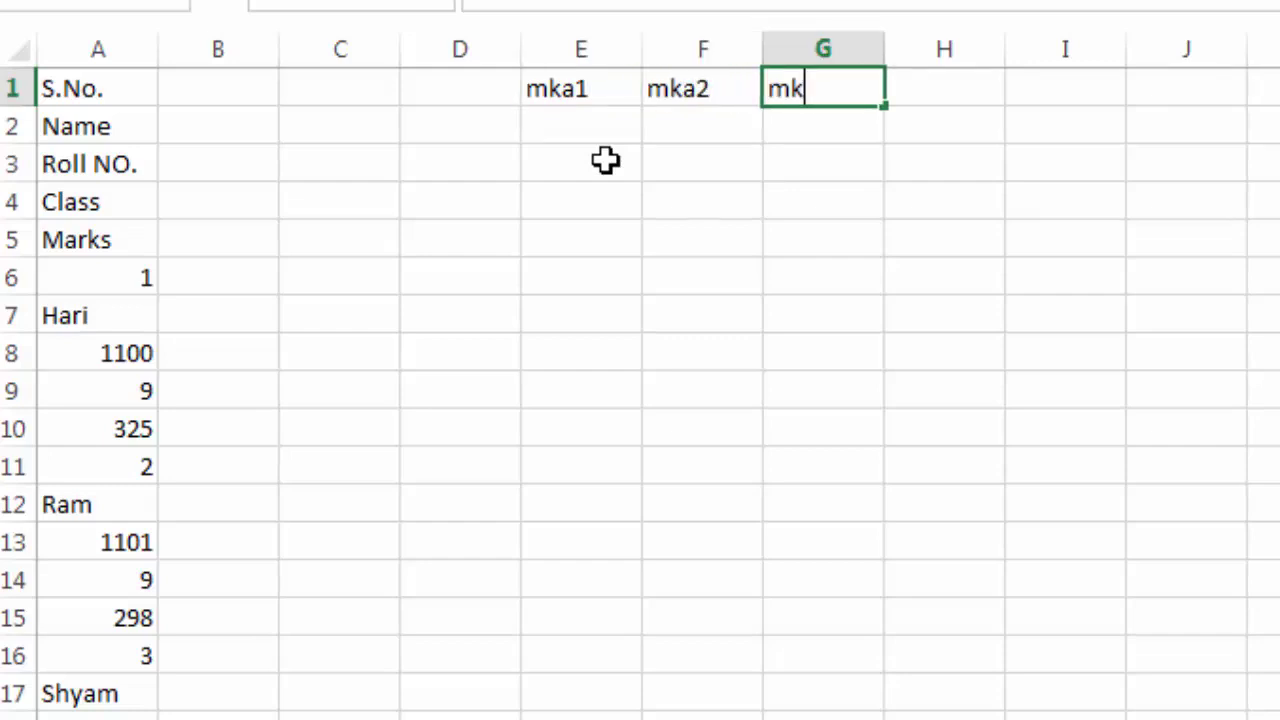
type("a3")
key("Tab")
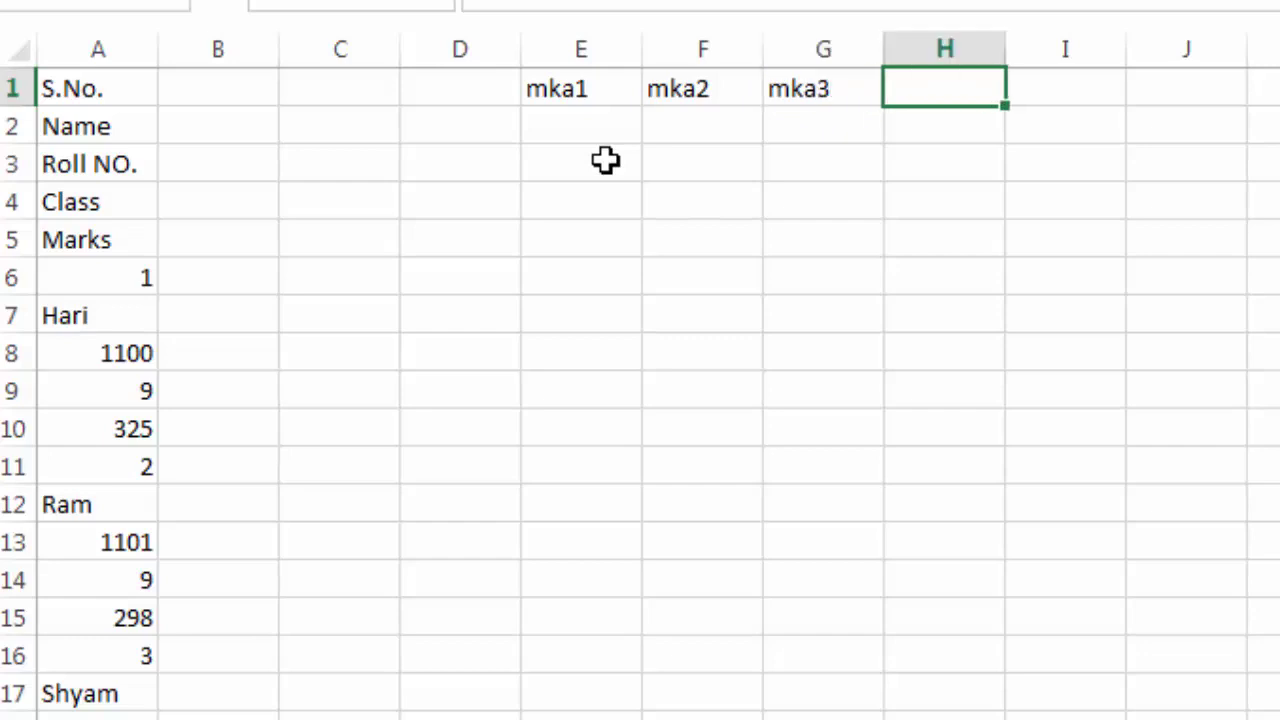
type("mka")
type("4")
key("Tab")
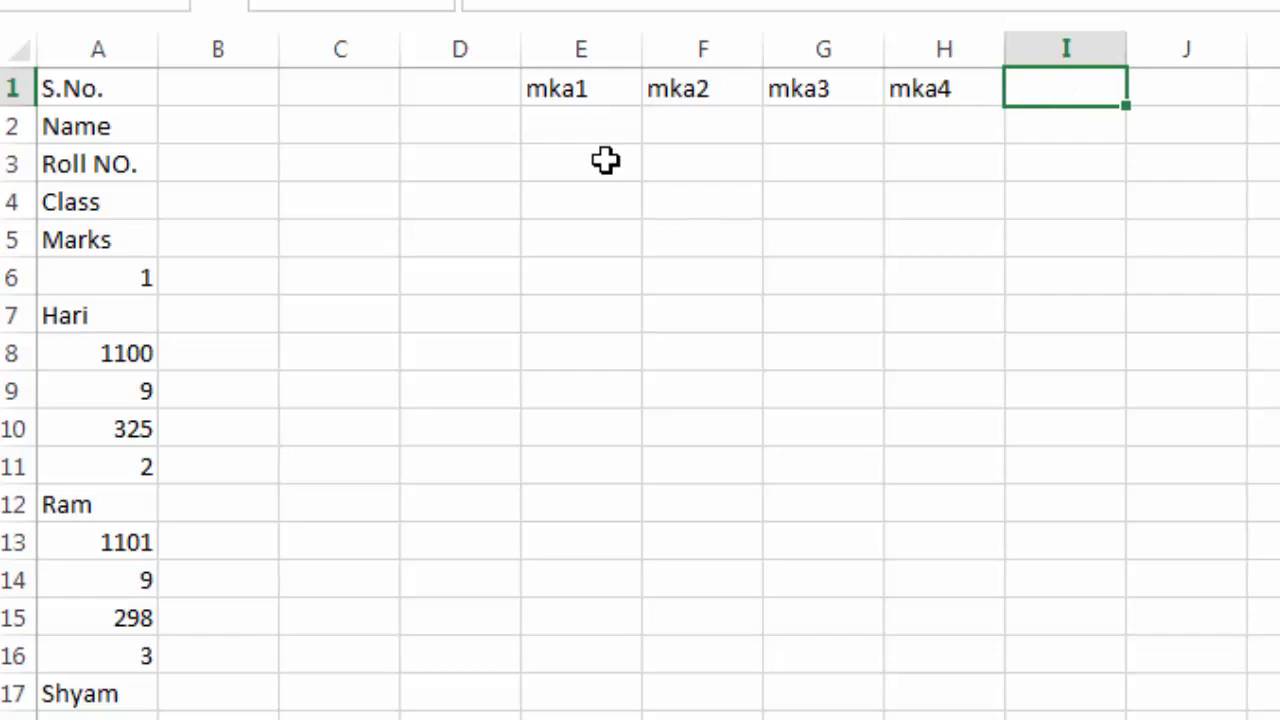
type("mka")
type("5")
key("Return")
Enter placeholders mka6 through mka10 across E2:I2
key("Left")
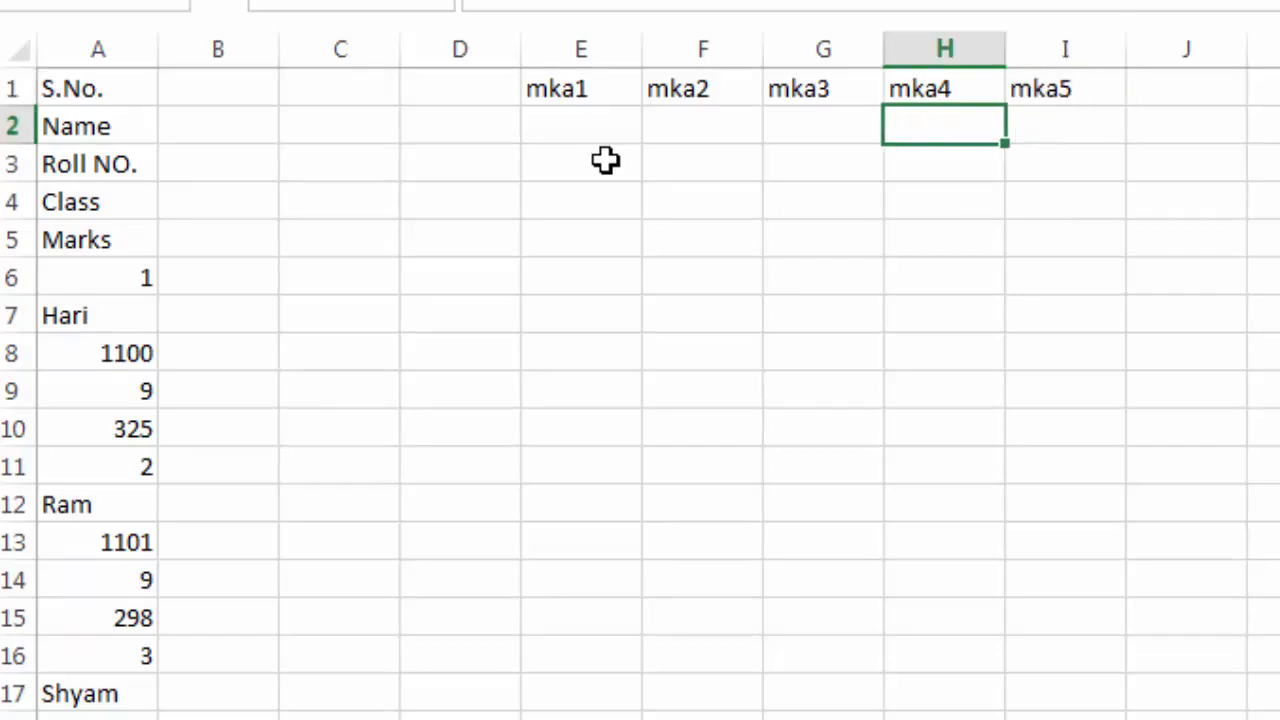
key("Left")
key("Left")
key("Left")
key("Left")
key("Left")
key("Right")
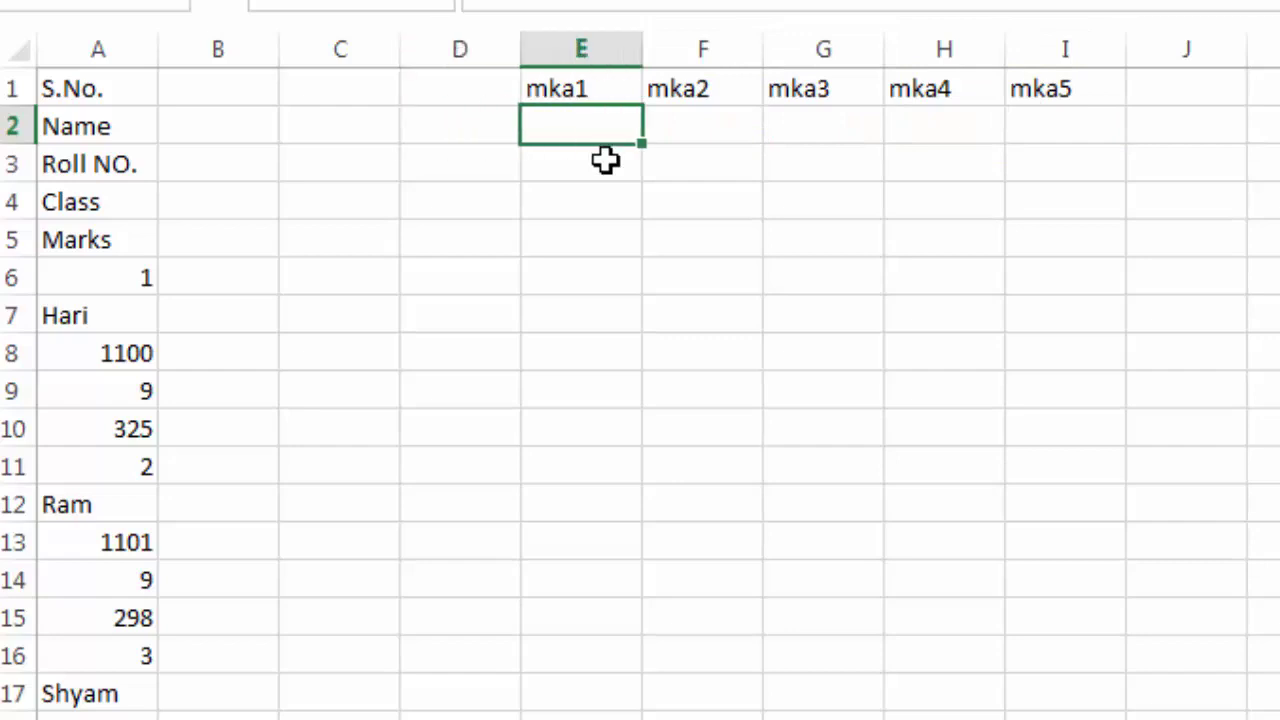
type("mka")
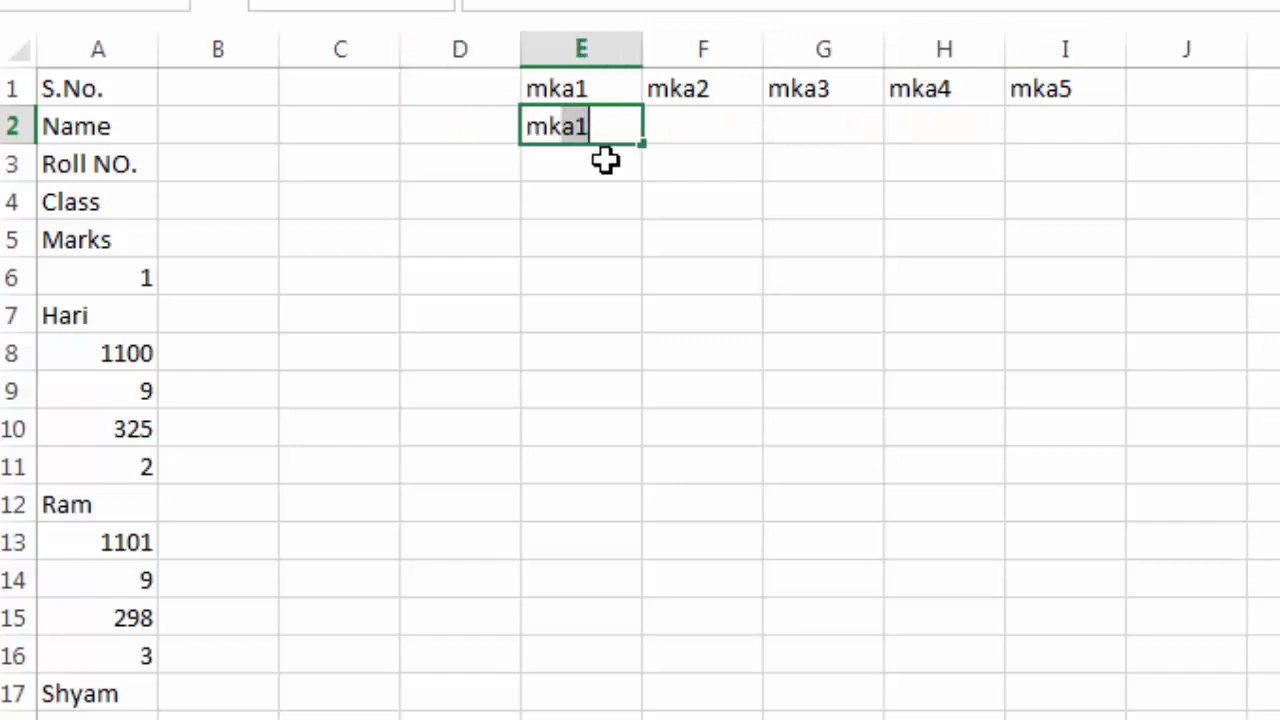
type("6")
key("Tab")
type("mka")
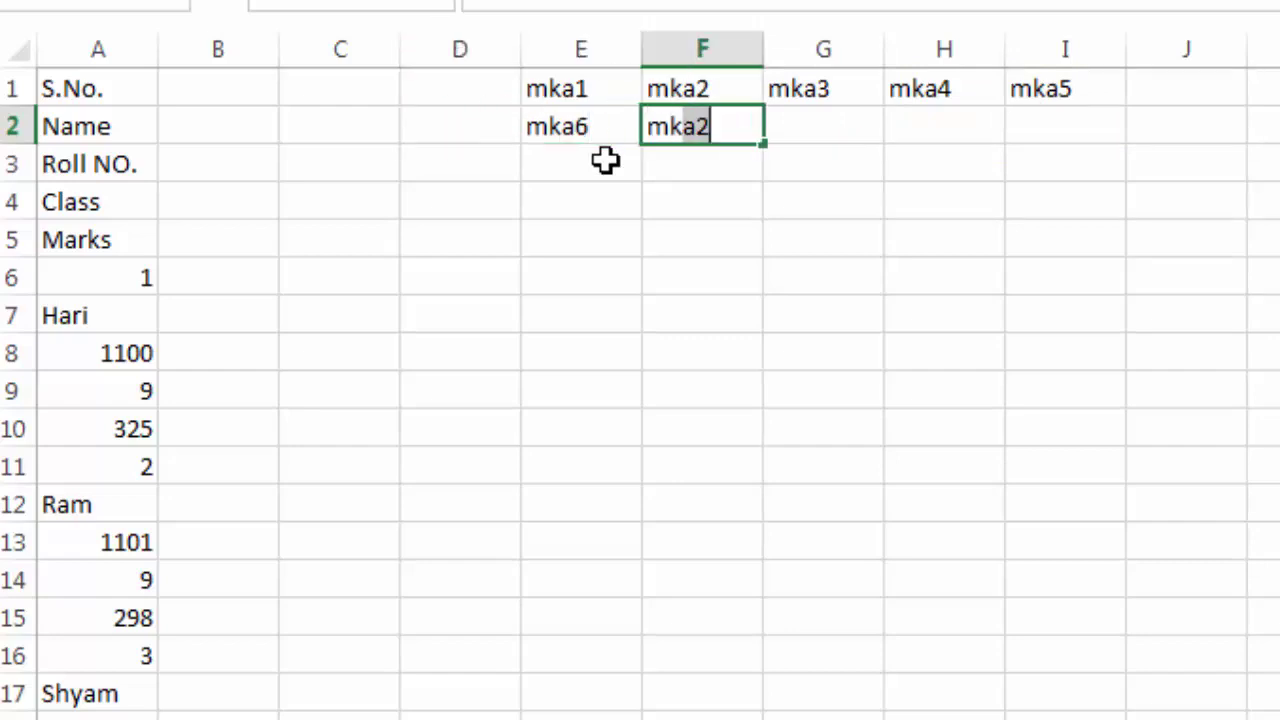
type("7")
key("Tab")
type("mka")
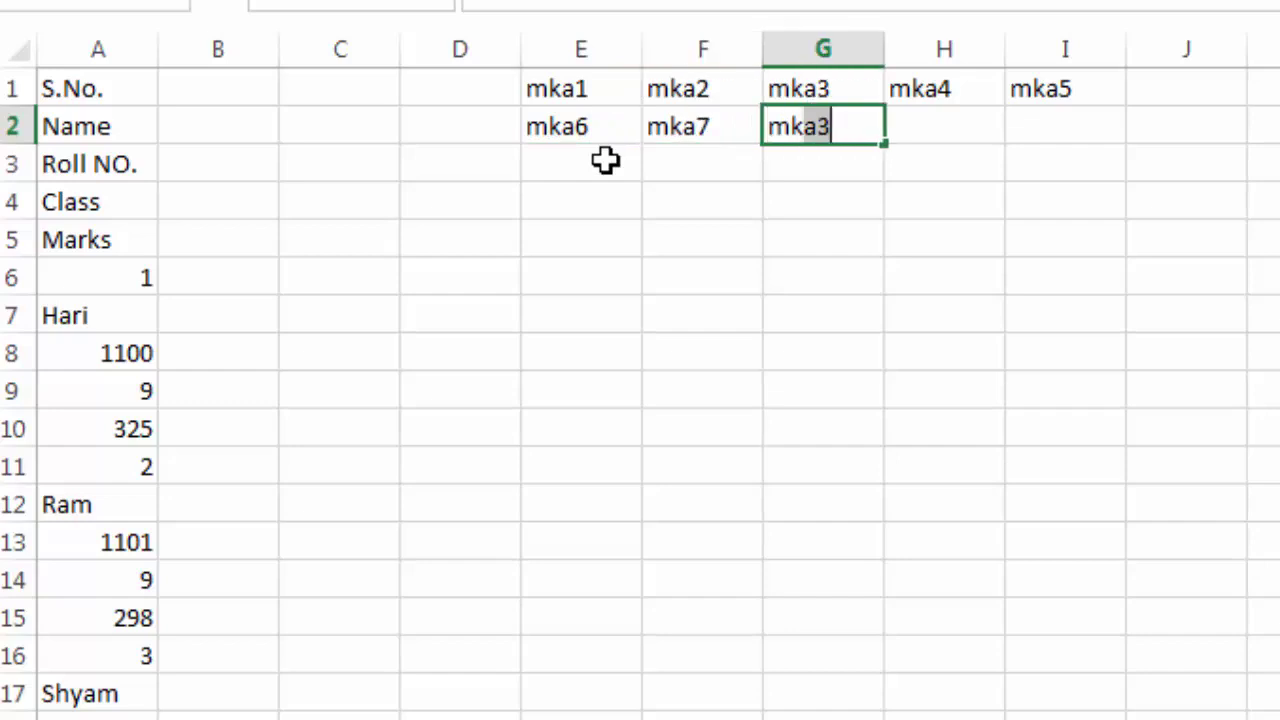
type("8")
key("Tab")
type("mka9")
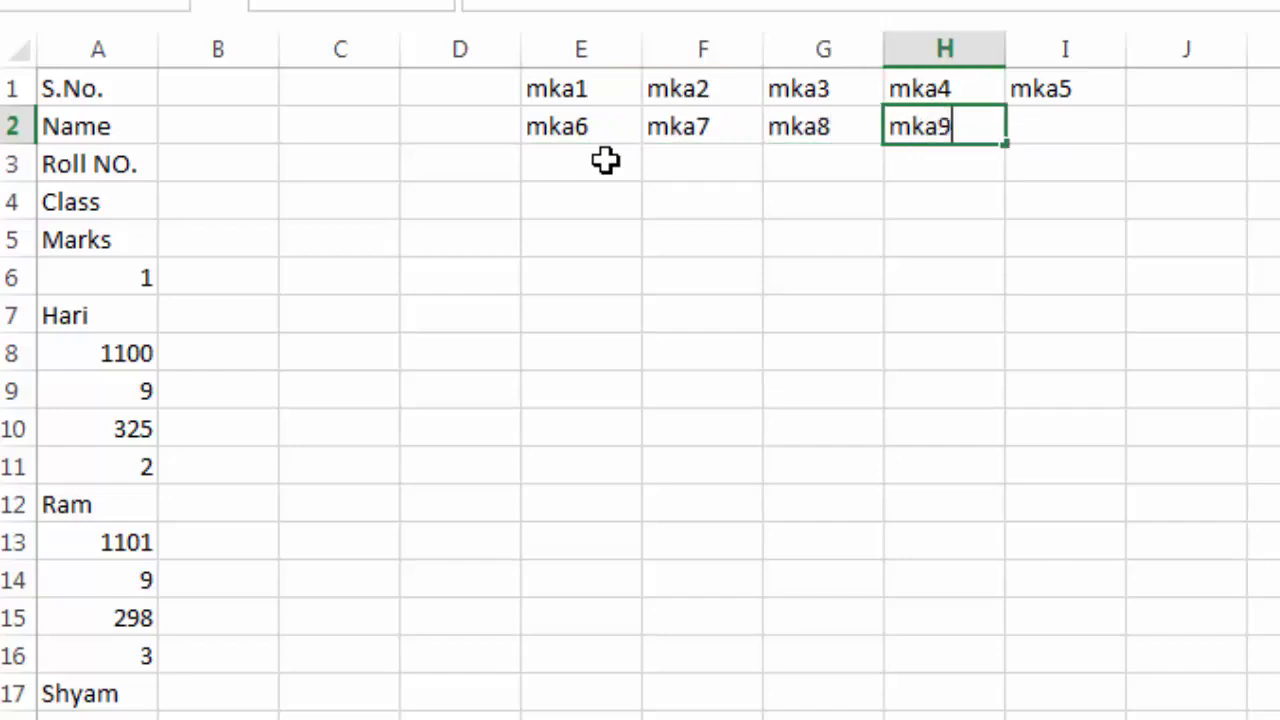
key("Tab")
type("mka")
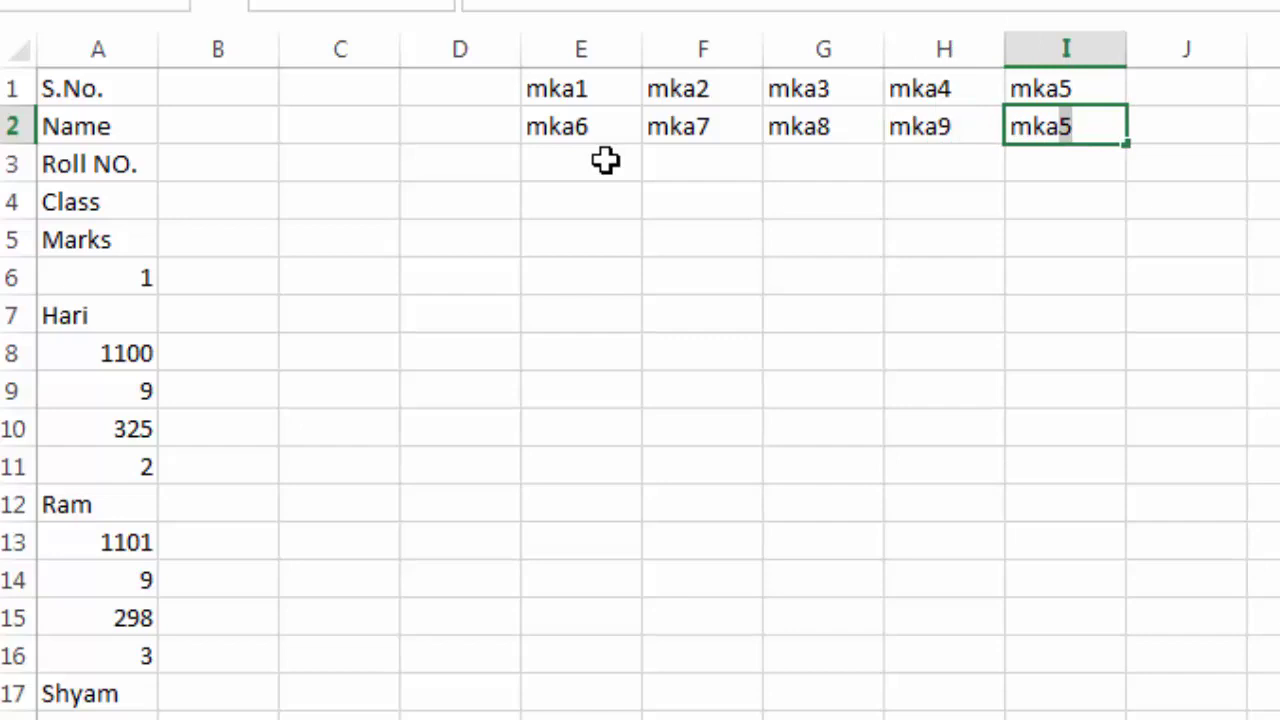
type("10")
key("Return")
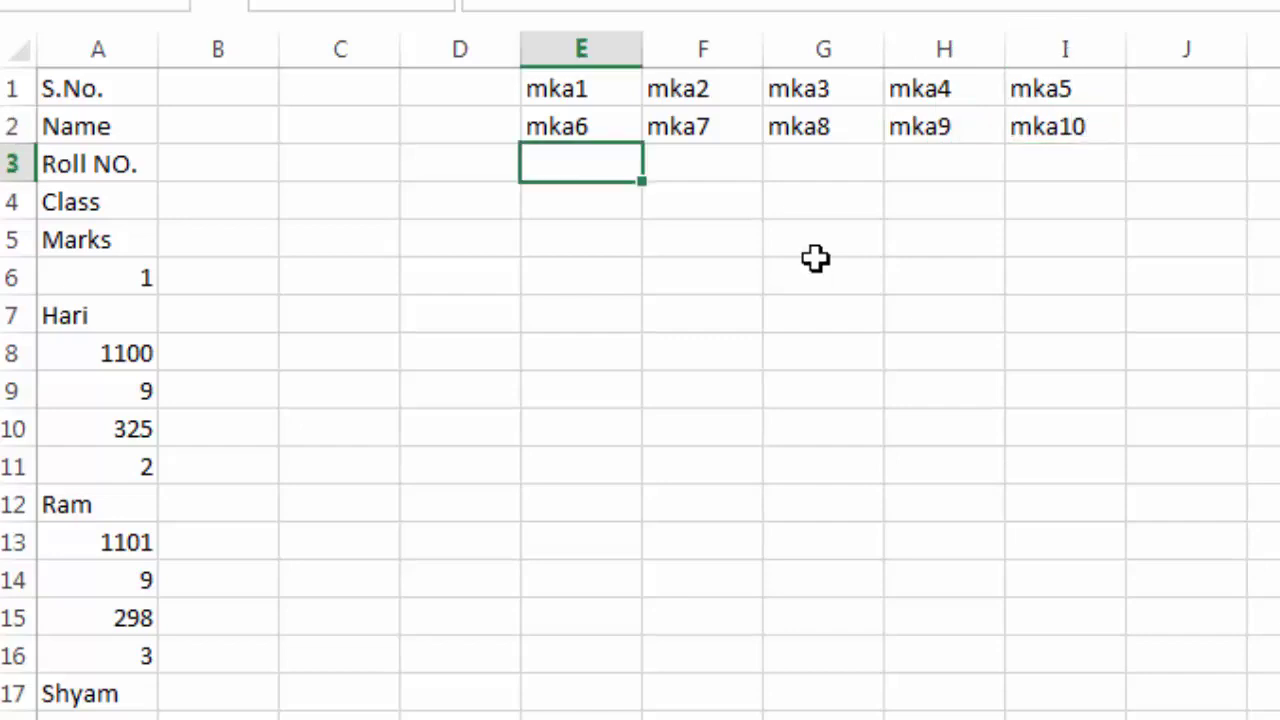
left_click(530, 88)
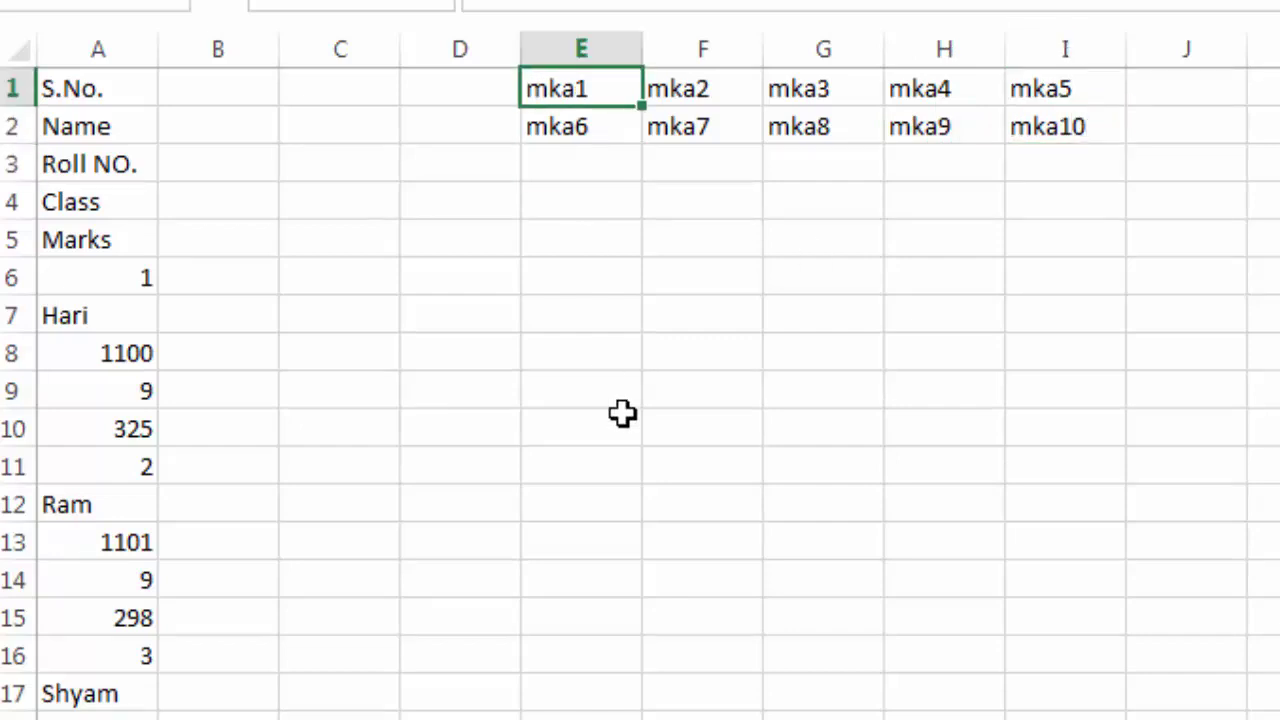
Select E1:I2 and fill the series down to row 10, ending at mka50
key("shift+Right")
key("shift+Right")
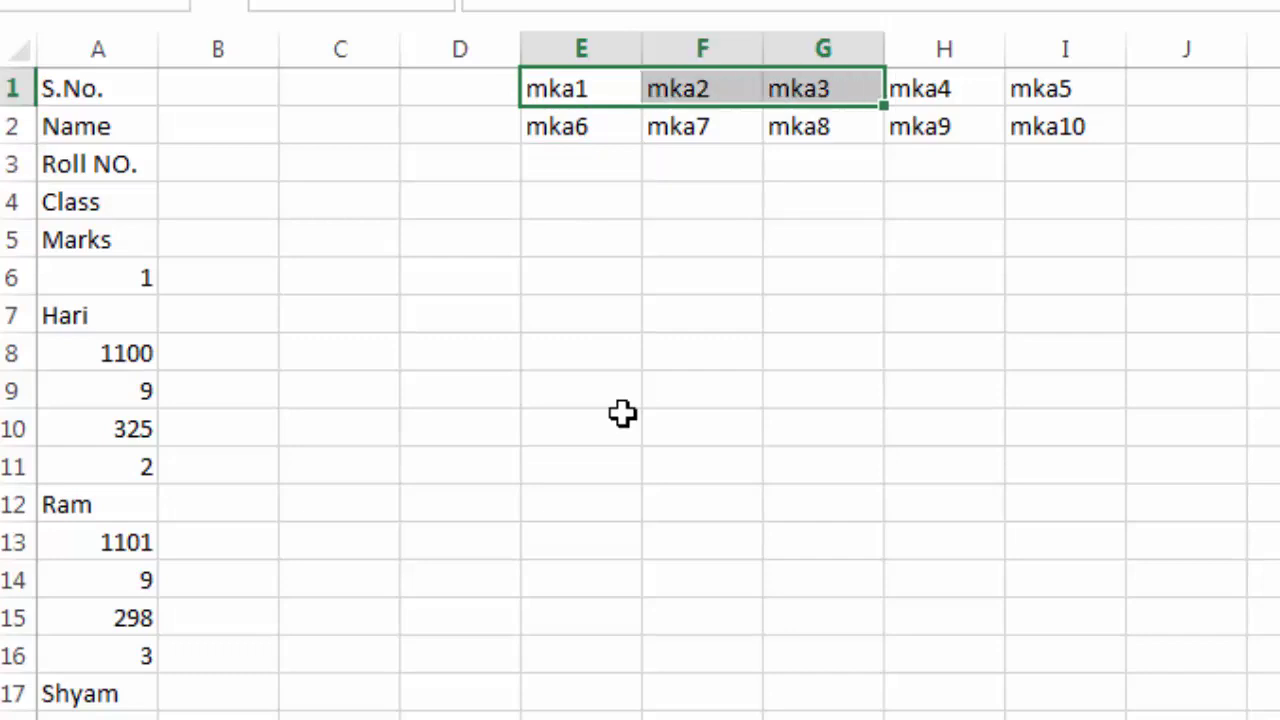
key("shift+Right")
key("shift+Right")
key("shift+Down")
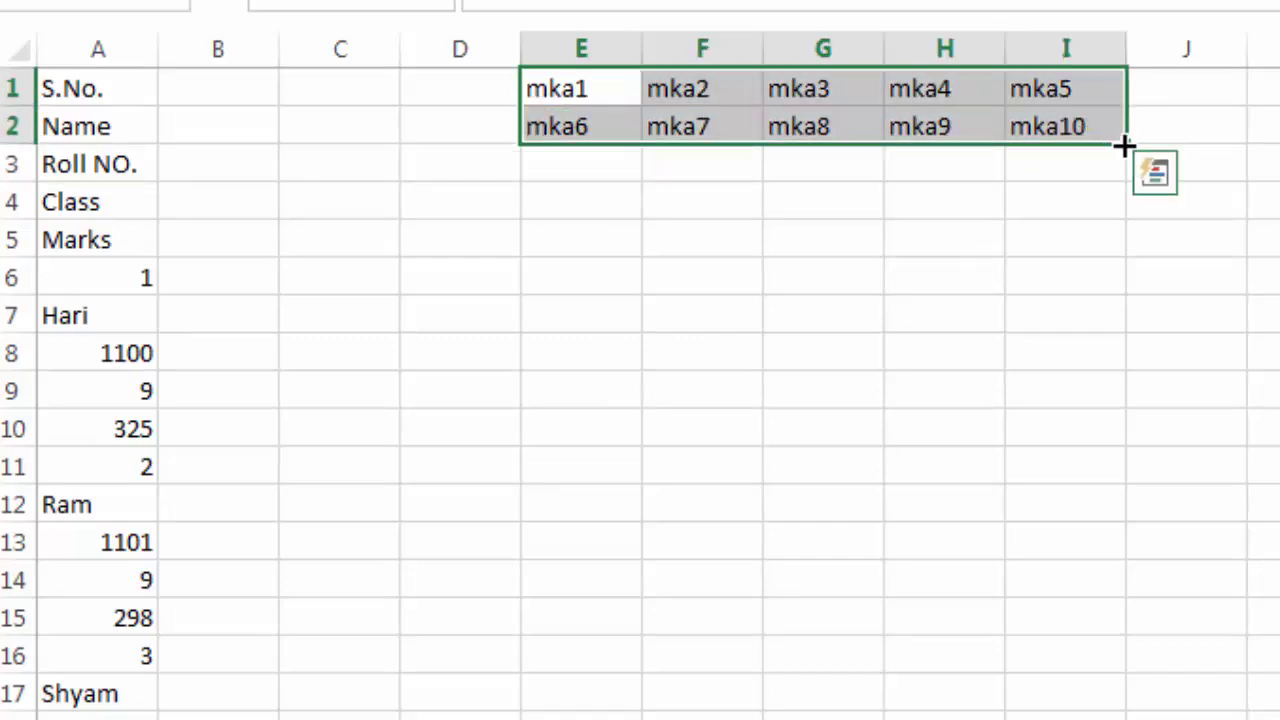
left_click_drag(1124, 146, 1127, 446)
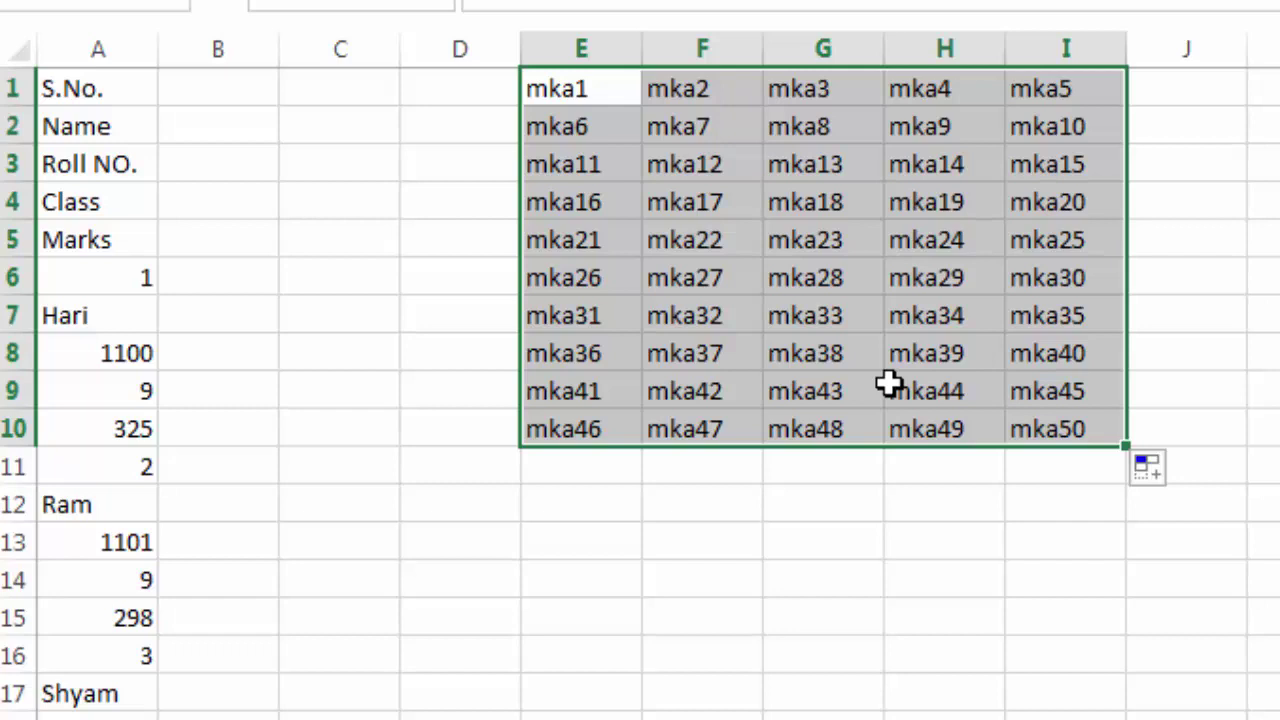
Replace all 'mk' with '=' using Find & Replace so placeholders become cell references
key("ctrl+h")
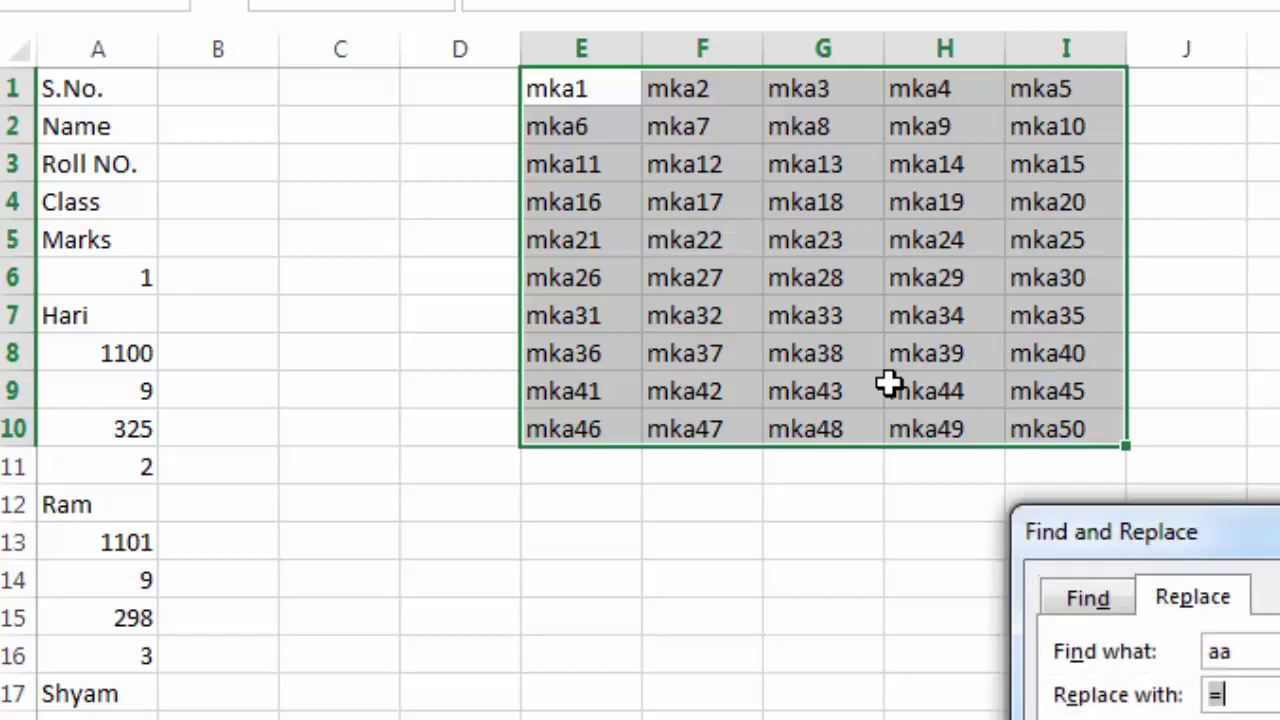
left_click_drag(1250, 532, 1095, 220)
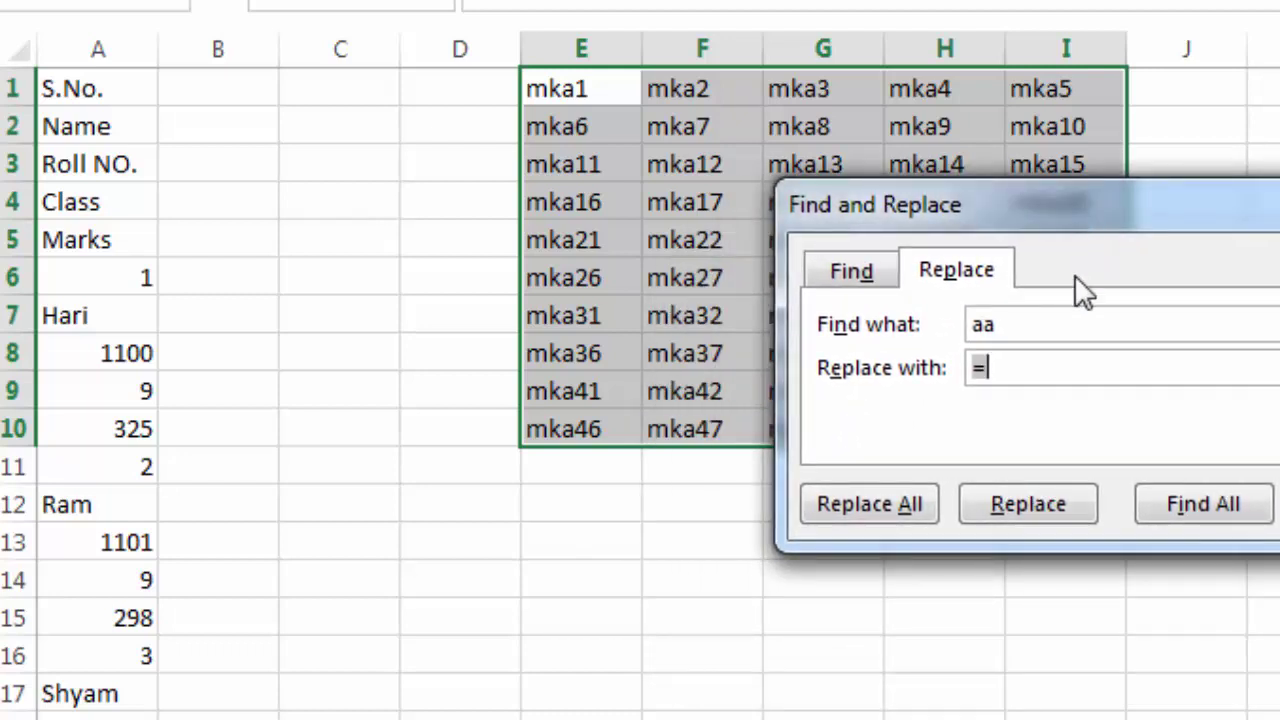
left_click(1040, 320)
key("BackSpace")
key("BackSpace")
type("mk")
left_click(1027, 361)
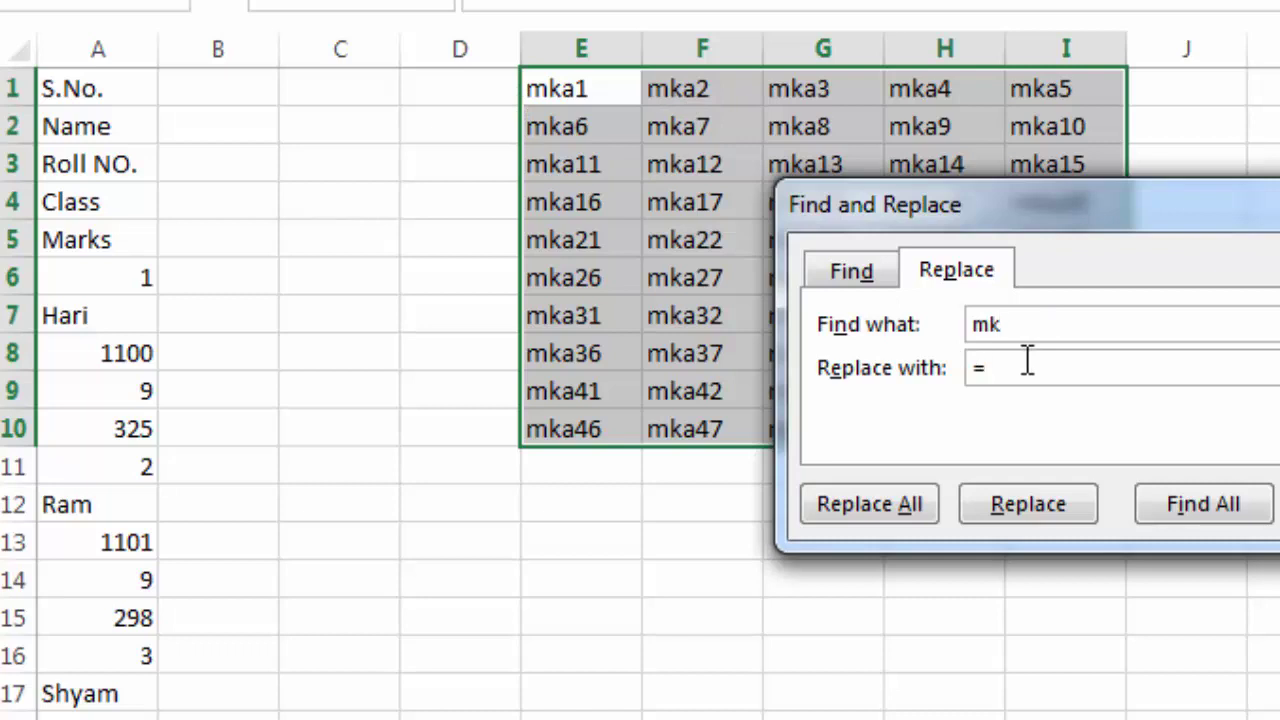
key("BackSpace")
type("=")
left_click(893, 505)
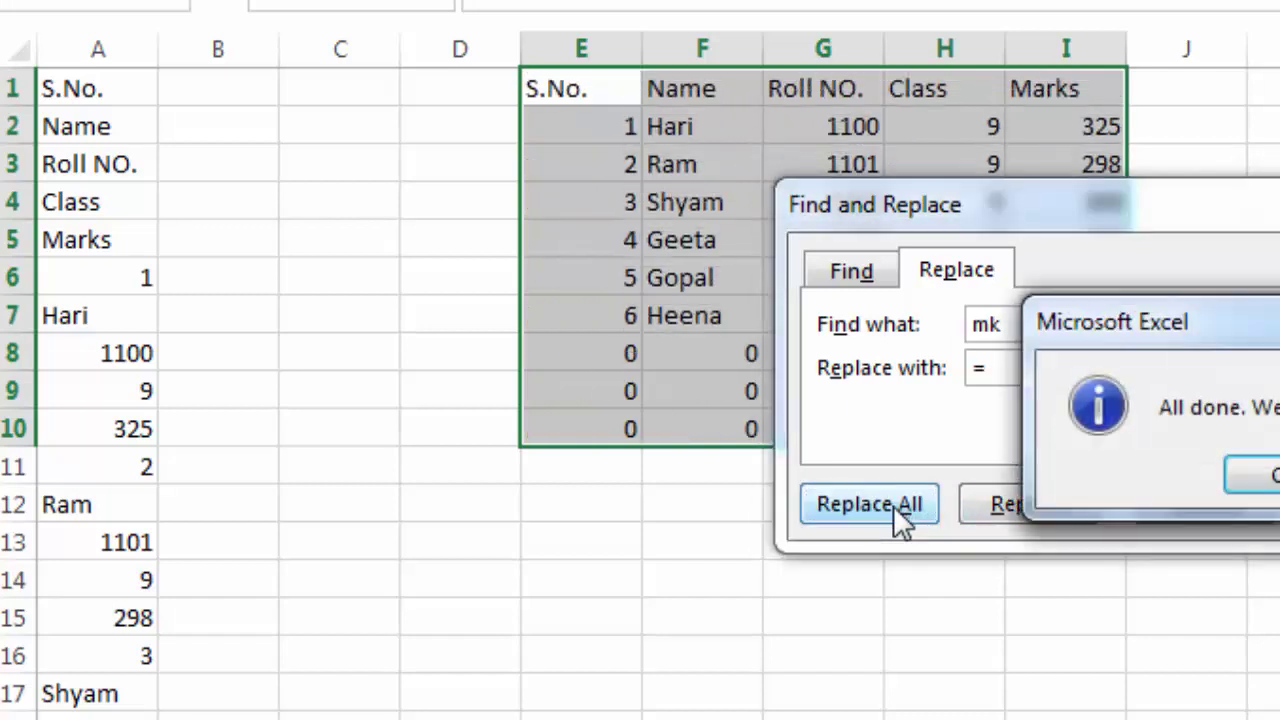
left_click(1258, 478)
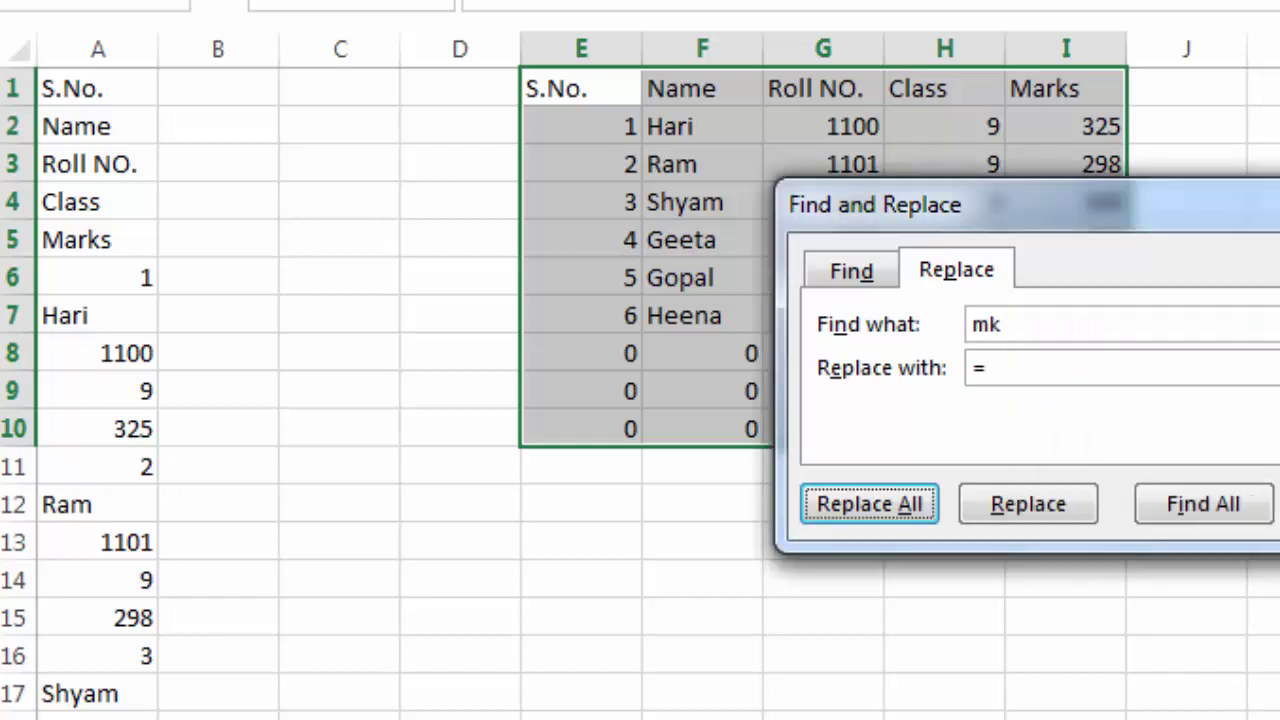
key("Escape")
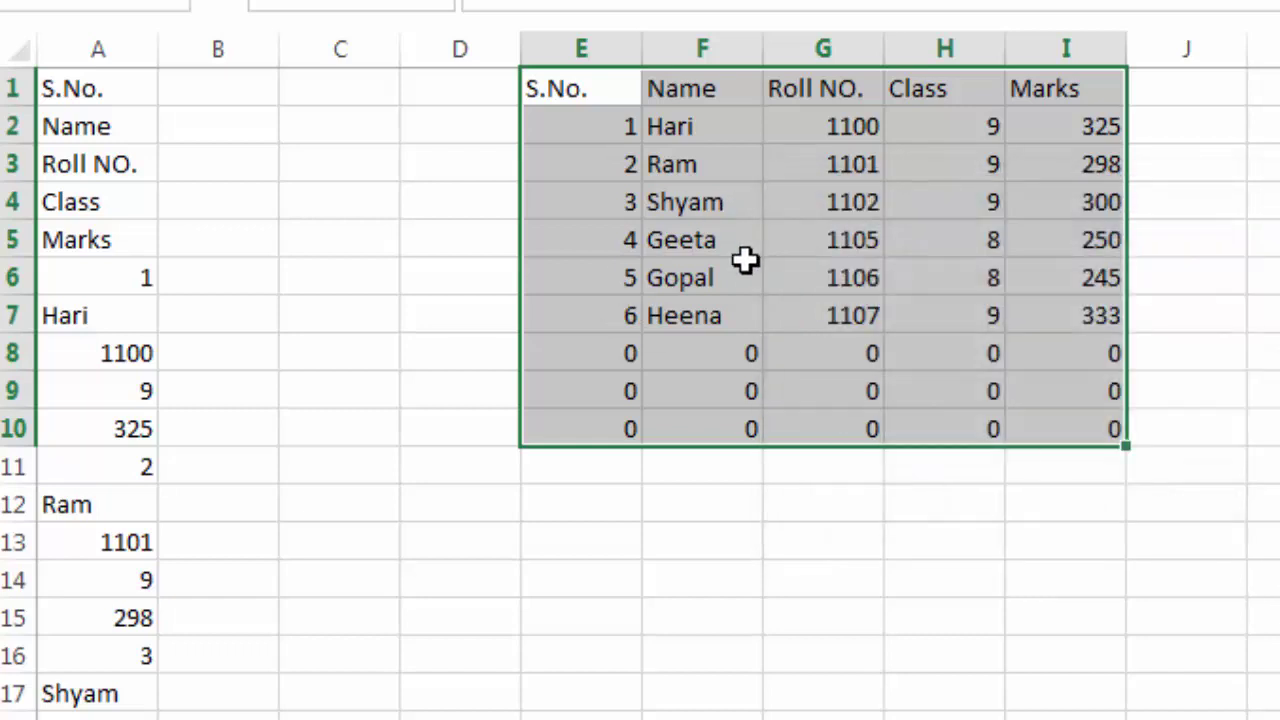
left_click(571, 152)
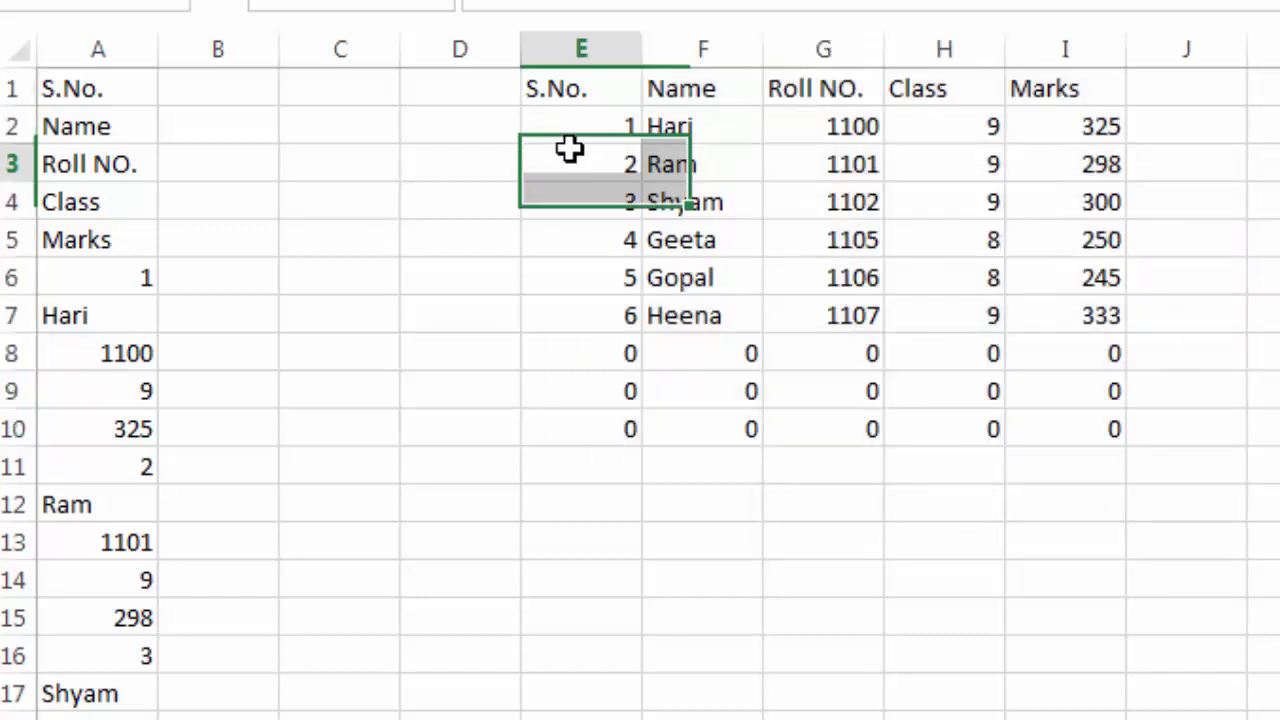
left_click(569, 126)
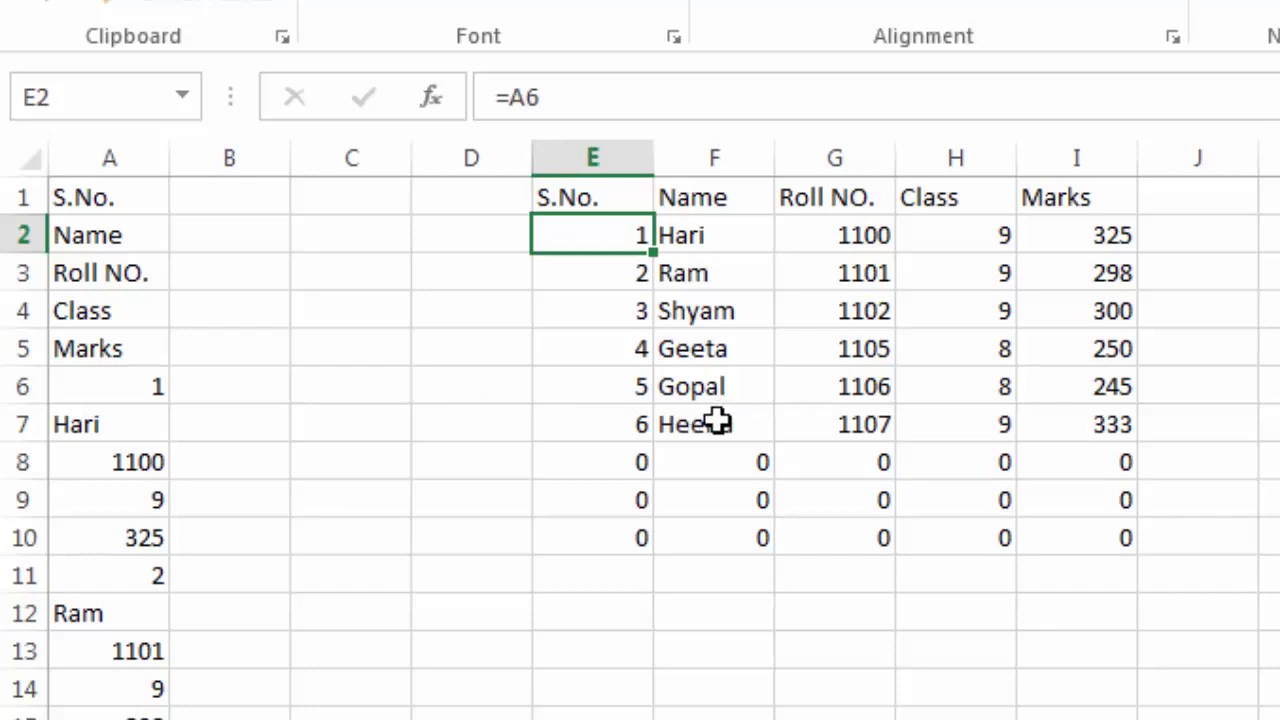
left_click(717, 351)
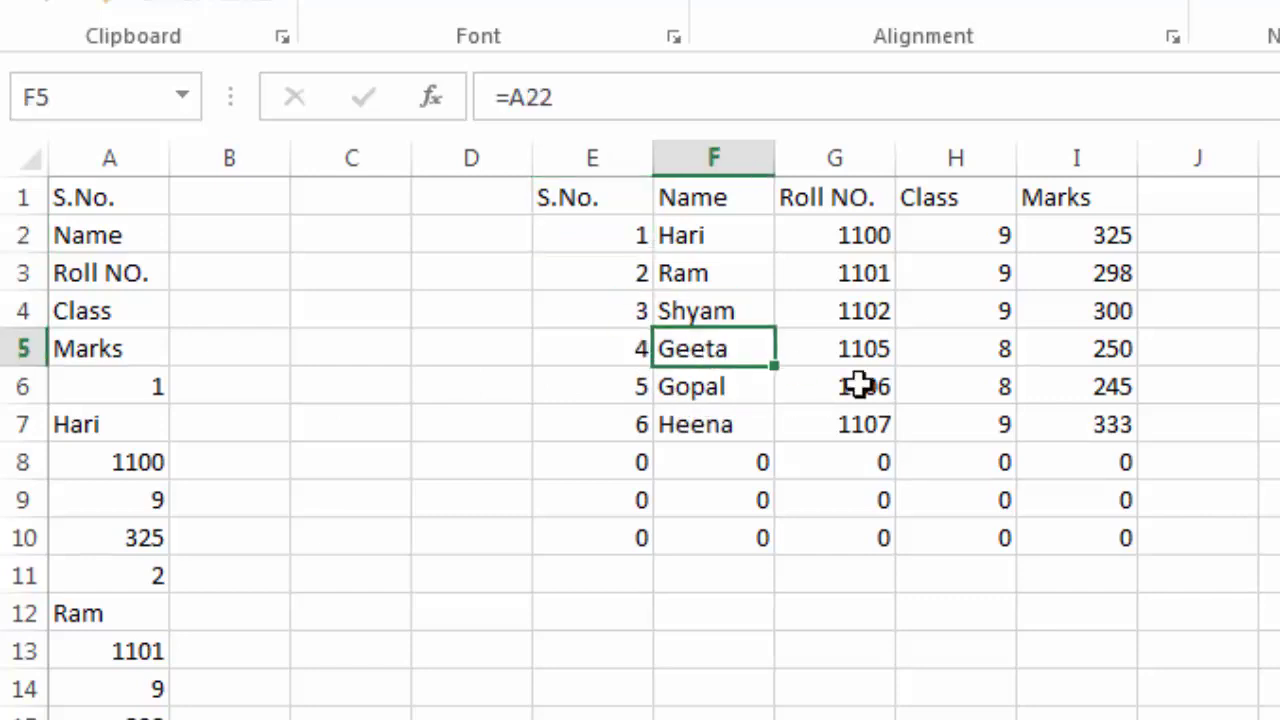
left_click(931, 424)
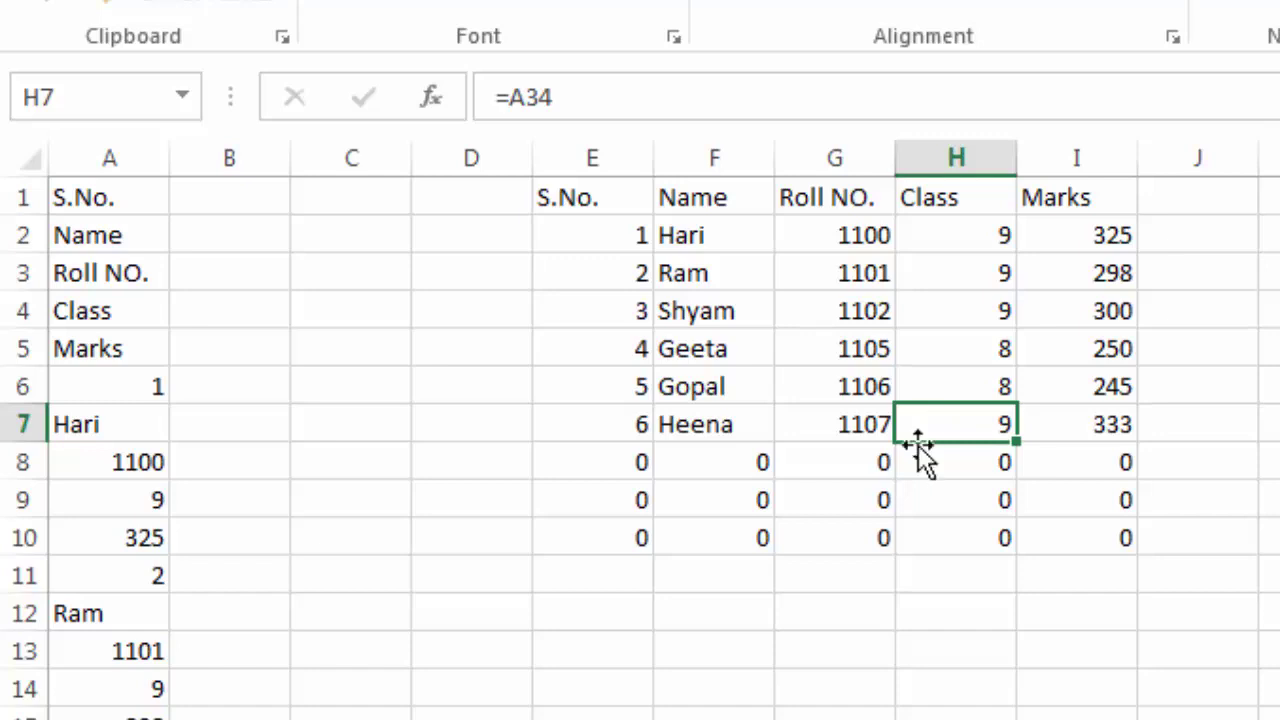
left_click(751, 563)
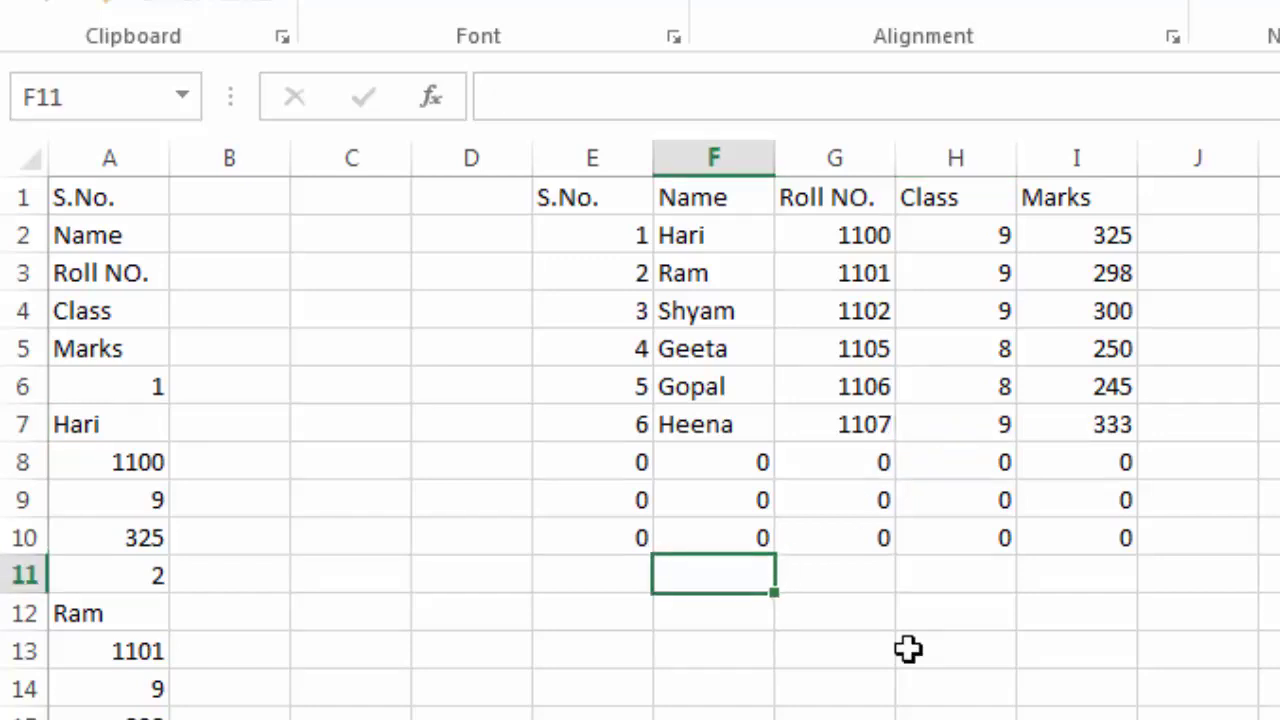